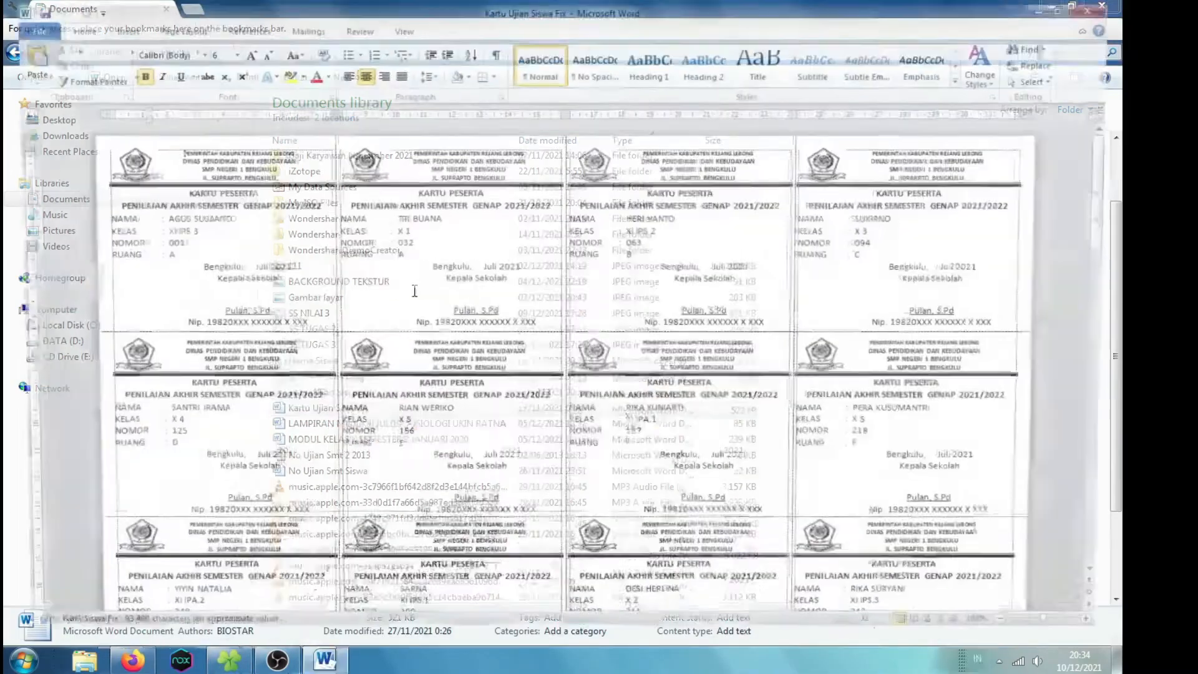
pyautogui.scroll(-15, 414, 291)
pyautogui.scroll(-5, 519, 397)
pyautogui.scroll(5, 519, 398)
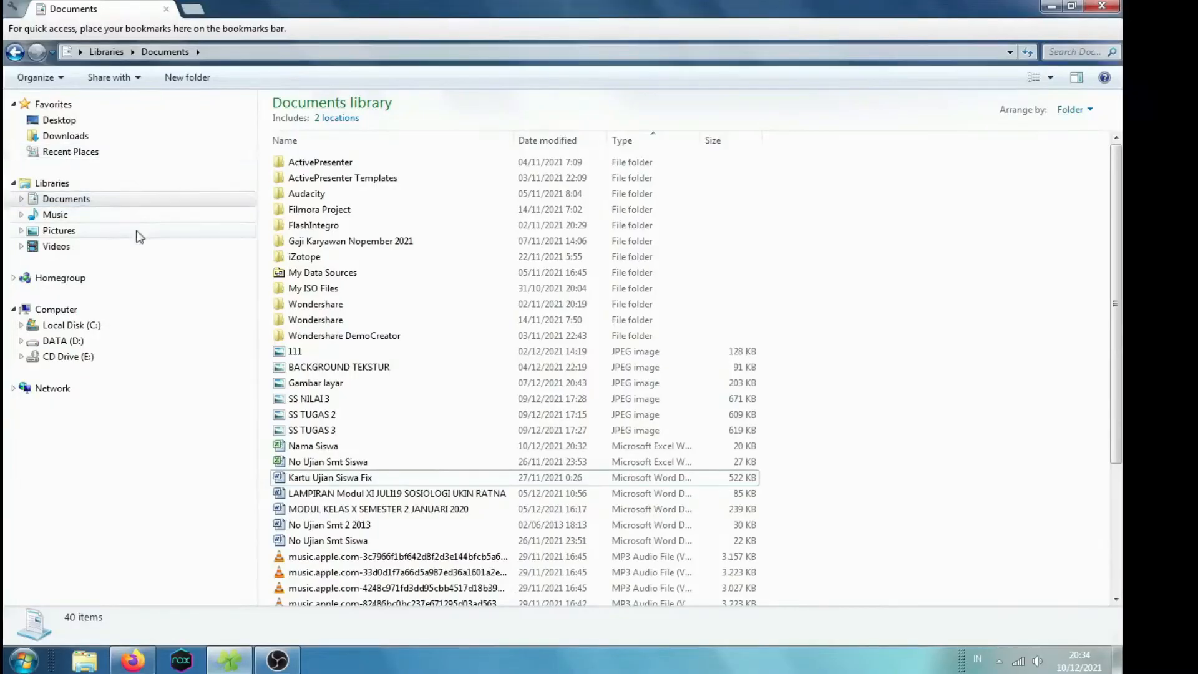
pyautogui.click(100, 204)
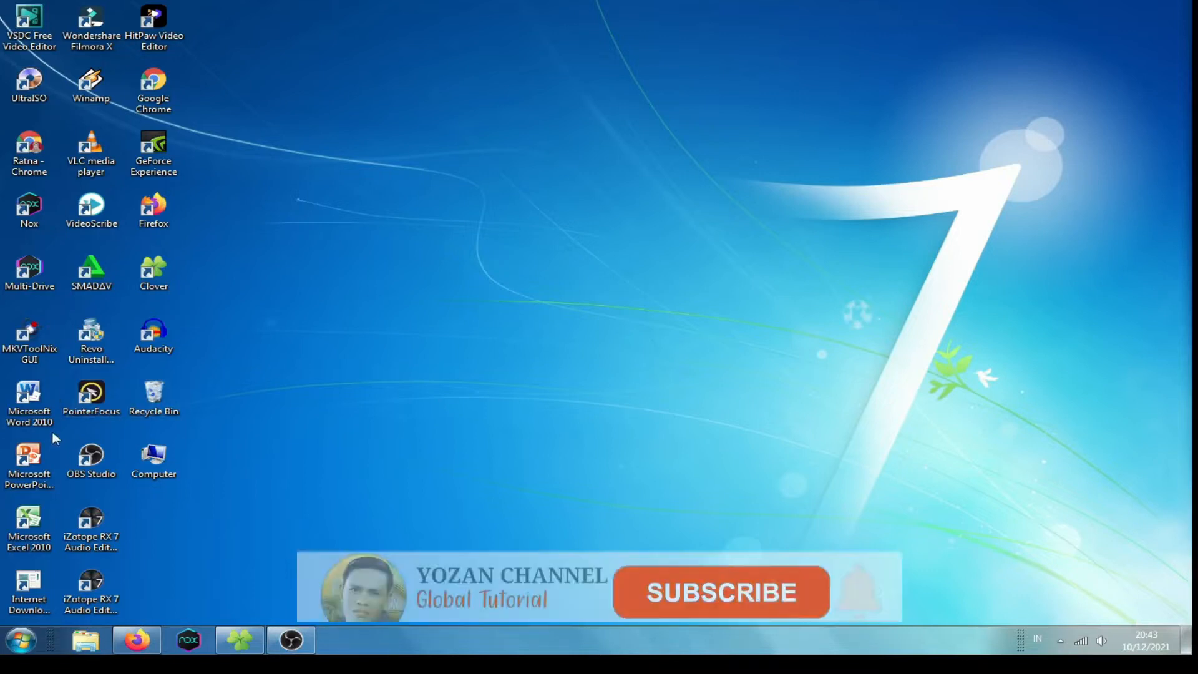
# Open a blank Word document and enter the centered title KARTU SISWA
pyautogui.doubleClick(21, 406)
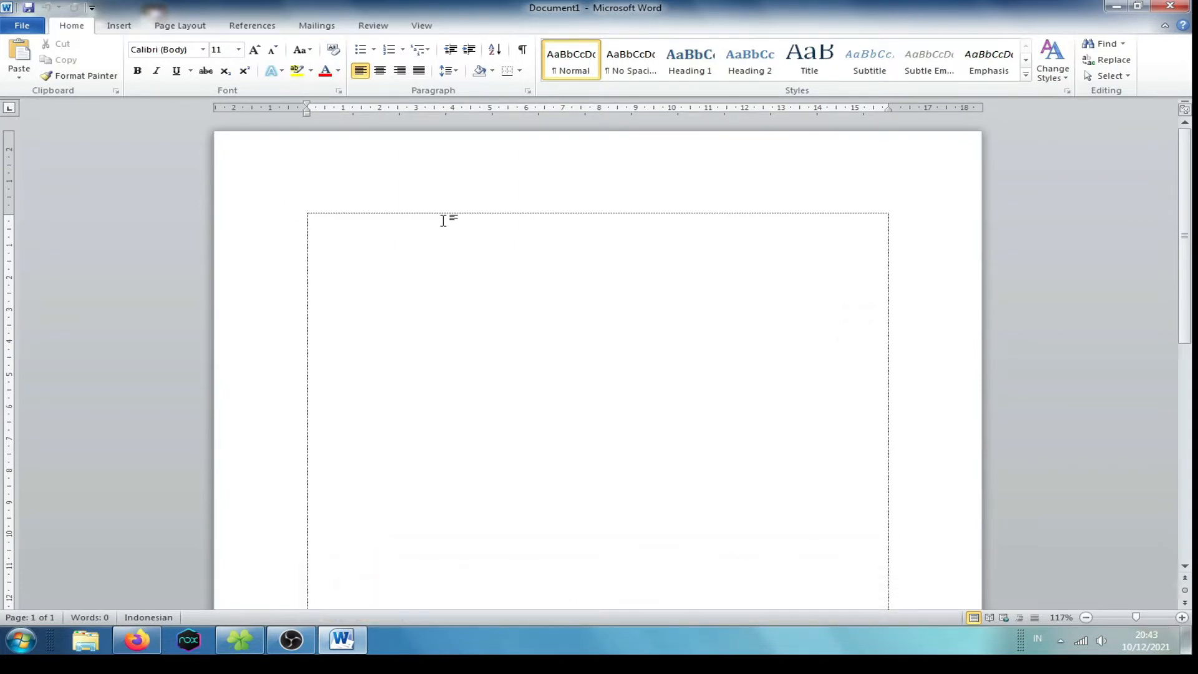
pyautogui.write('KARTU')
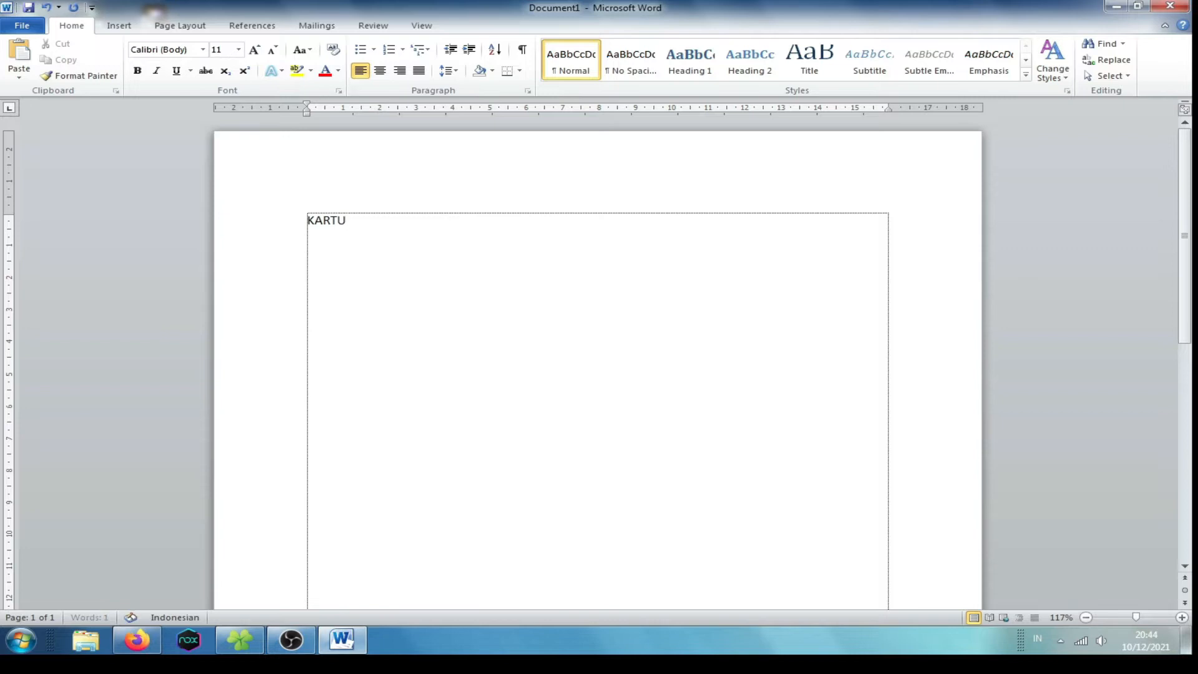
pyautogui.write(' SISWA')
pyautogui.hotkey('ctrl', 'e')
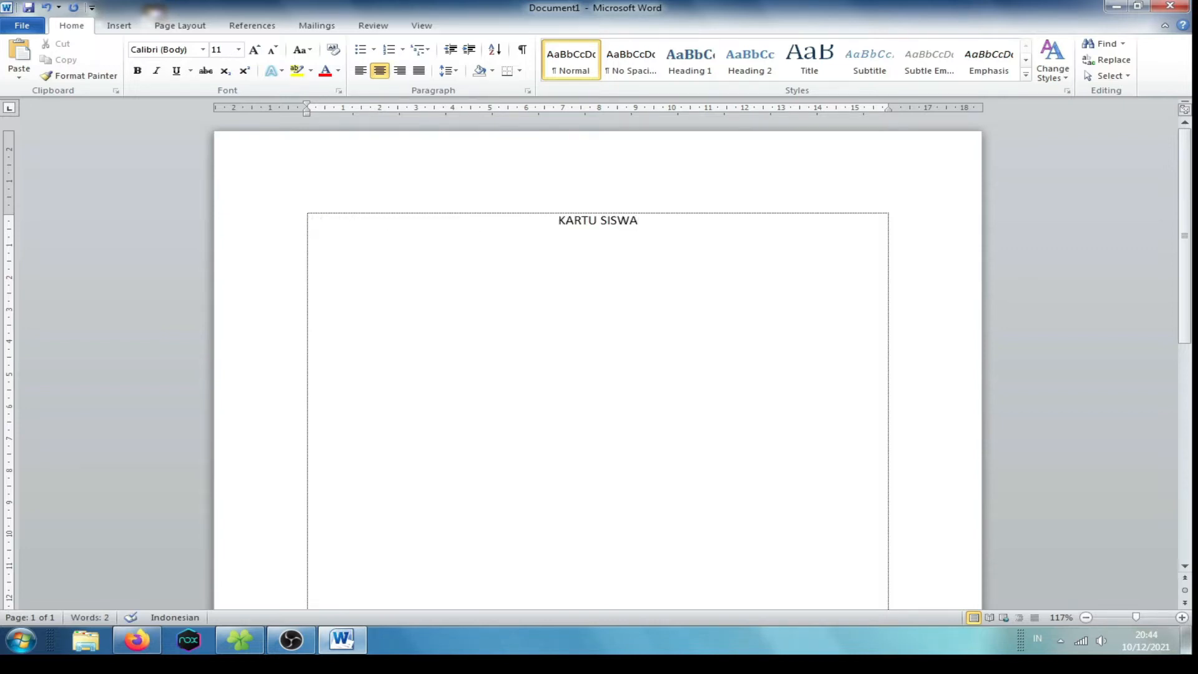
# Add a justified NAMA line below the title, with a tab stop at about 1.5 cm aligning its colon
pyautogui.write('NAMA')
pyautogui.hotkey('ctrl', 'j')
pyautogui.click(360, 110)
pyautogui.press('Tab')
pyautogui.write(':')
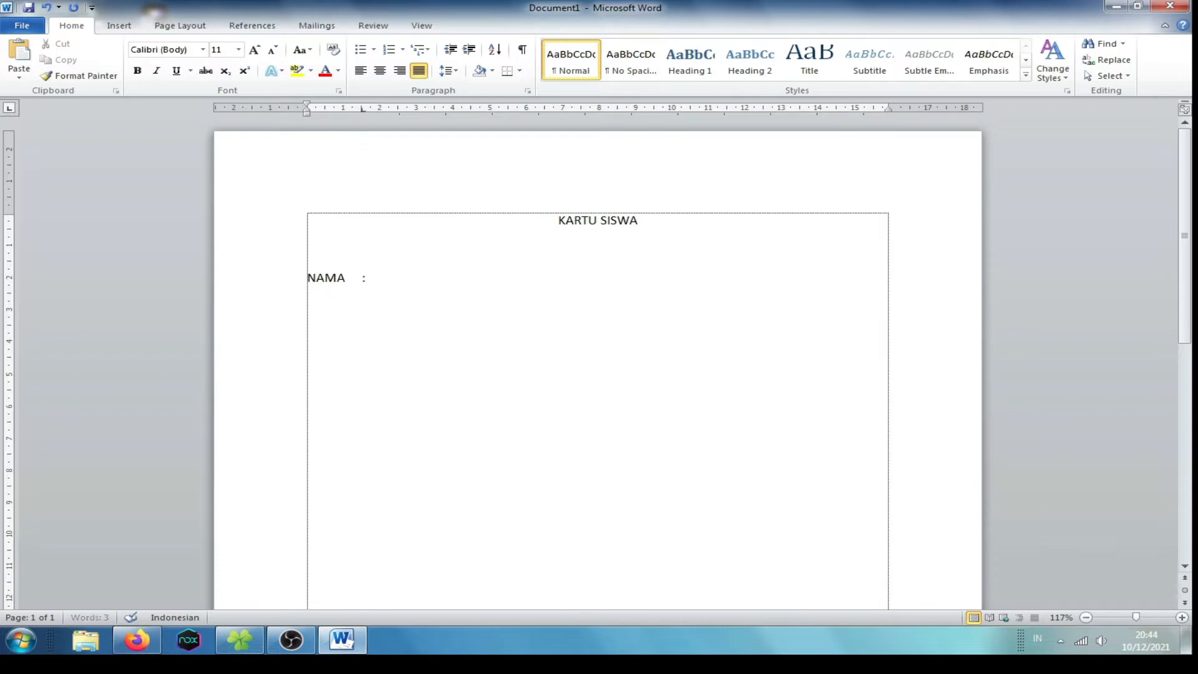
# Add KELAS, NIS and AGAMA lines below NAMA, each with a colon aligned at the same tab stop
pyautogui.press('Return')
pyautogui.write('KELAS')
pyautogui.press('Tab')
pyautogui.write(':')
pyautogui.press('Return')
pyautogui.write('NIS')
pyautogui.press('Tab')
pyautogui.write(':')
pyautogui.press('Return')
pyautogui.write('A')
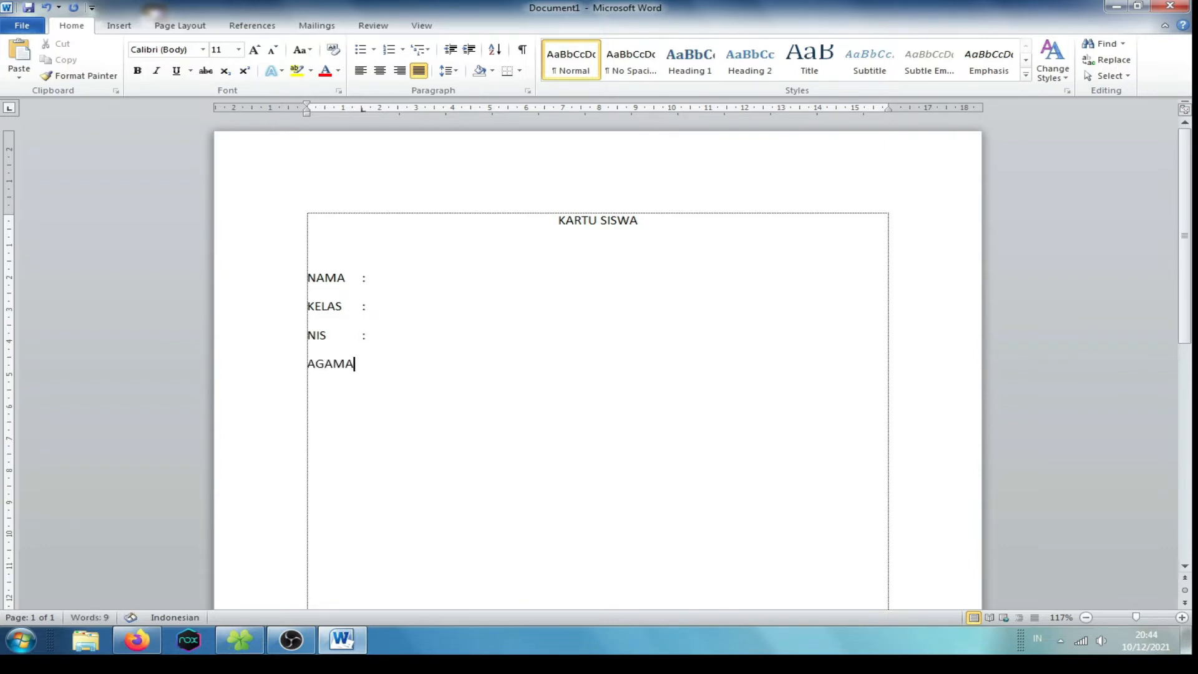
pyautogui.write('GAMA')
pyautogui.press('Tab')
pyautogui.write(':')
# Add a centered KEPALA SEKOLAH heading below the AGAMA line, separated by an empty line
pyautogui.press('Return')
pyautogui.press('Return')
pyautogui.hotkey('ctrl', 'e')
pyautogui.write('KEP')
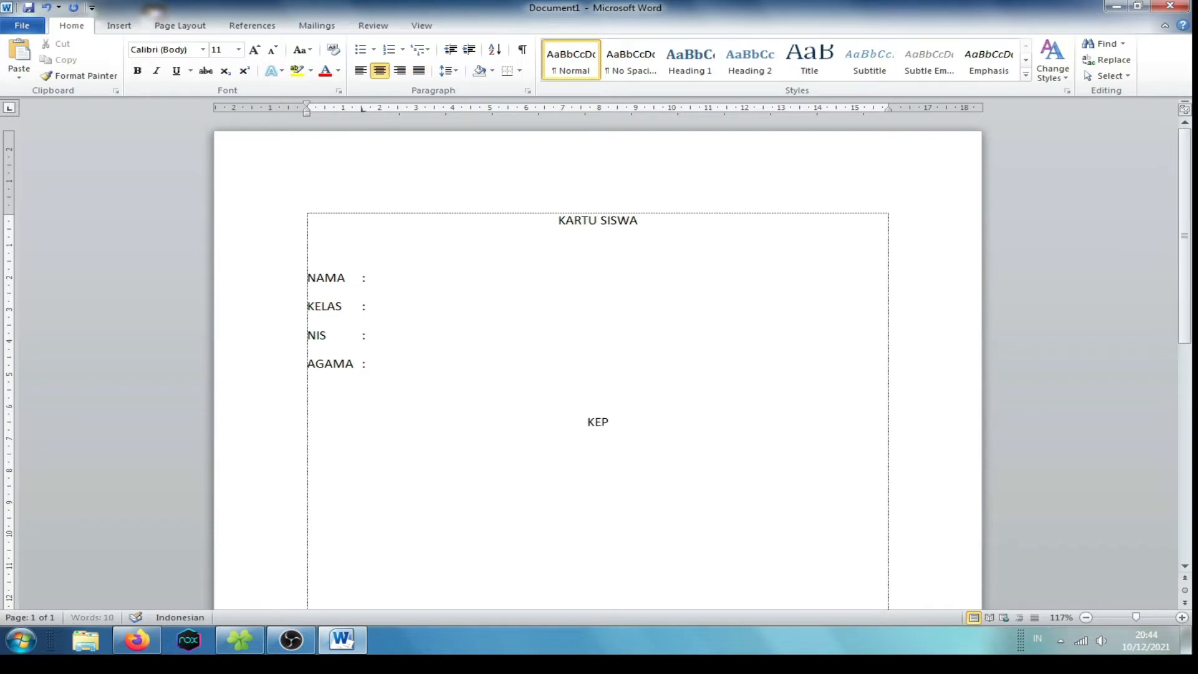
pyautogui.write('ALA SEKOLAH')
pyautogui.press('Return')
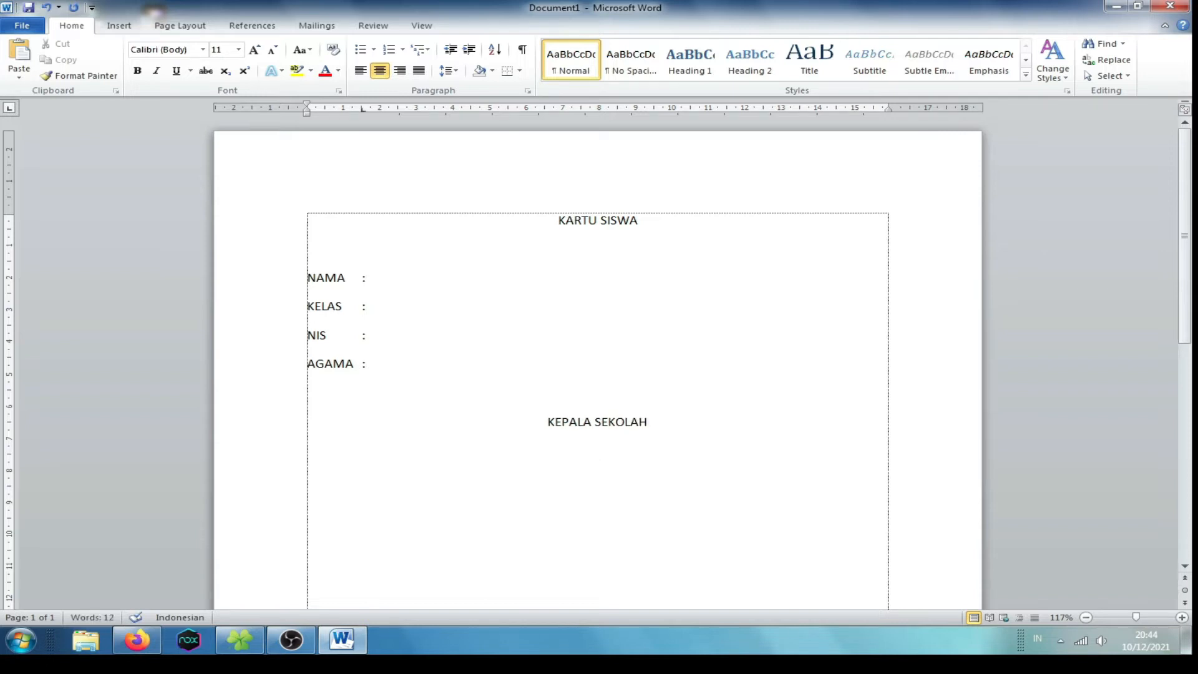
# Complete the signature block with the principal's name and degree, and a NIP line with the employee number below it
pyautogui.press('Return')
pyautogui.write('PULAN, S.a')
pyautogui.press('BackSpace')
pyautogui.write('Pd')
pyautogui.press('Return')
pyautogui.write('NIP. 12')
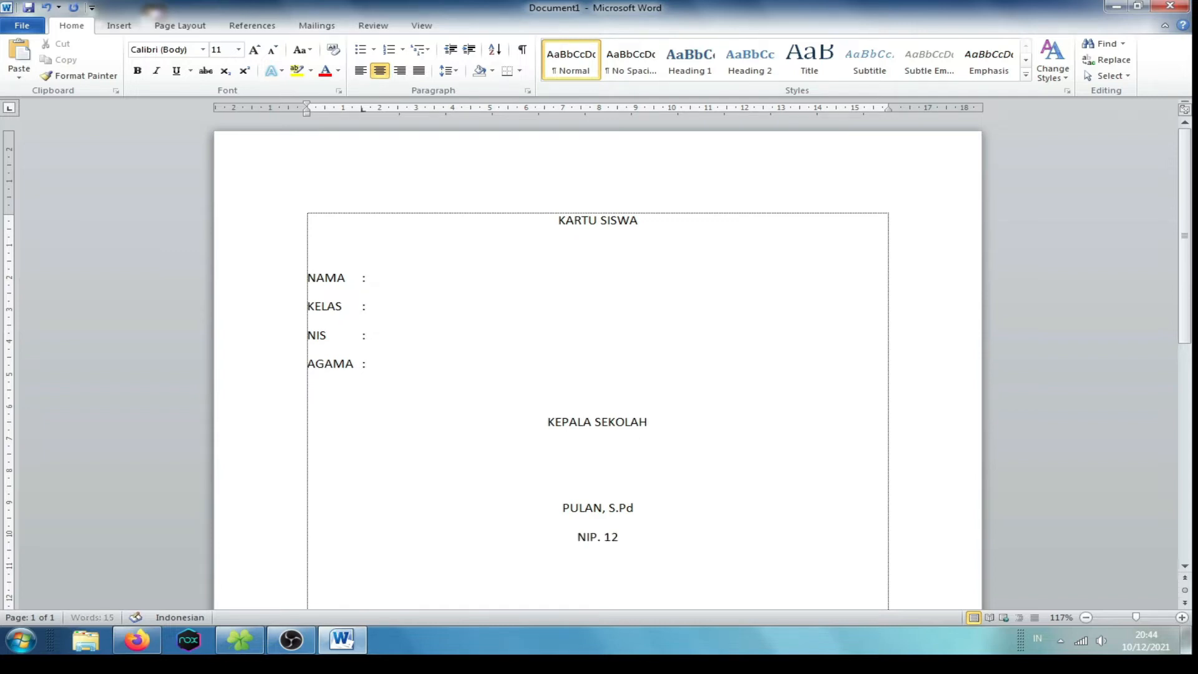
pyautogui.write('3456789')
# Set the paragraph spacing after to 0 pt for the whole document
pyautogui.click(518, 367)
pyautogui.click(557, 220)
pyautogui.hotkey('ctrl', 'a')
pyautogui.click(179, 26)
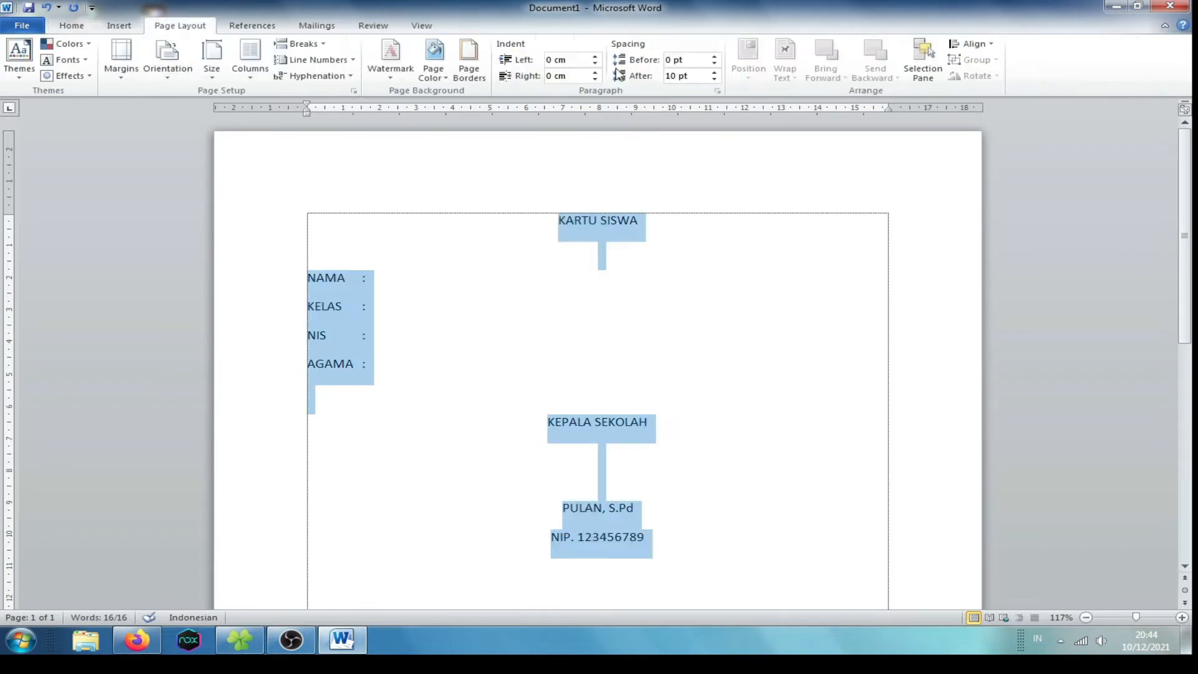
pyautogui.click(715, 80)
pyautogui.click(715, 79)
pyautogui.click(625, 312)
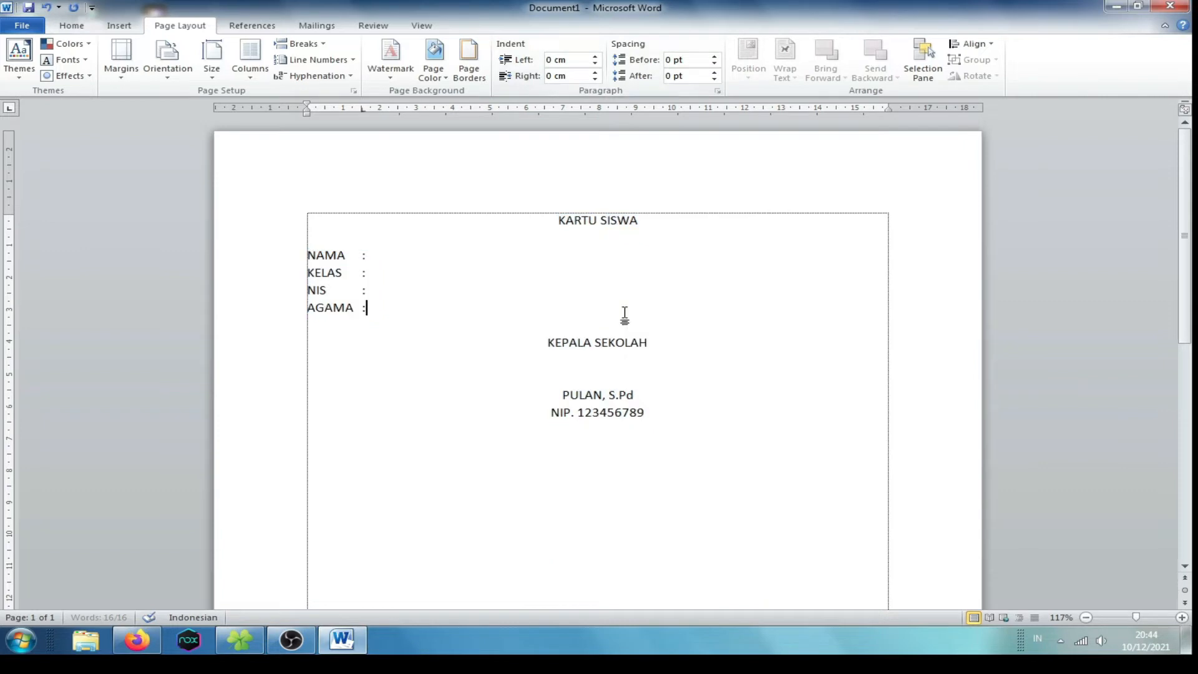
# Make the KARTU SISWA title, the KEPALA SEKOLAH signature block and the NAMA to AGAMA lines bold
pyautogui.click(267, 230)
pyautogui.hotkey('ctrl', 'b')
pyautogui.click(519, 257)
pyautogui.moveTo(234, 344); pyautogui.dragTo(273, 417)
pyautogui.hotkey('ctrl', 'b')
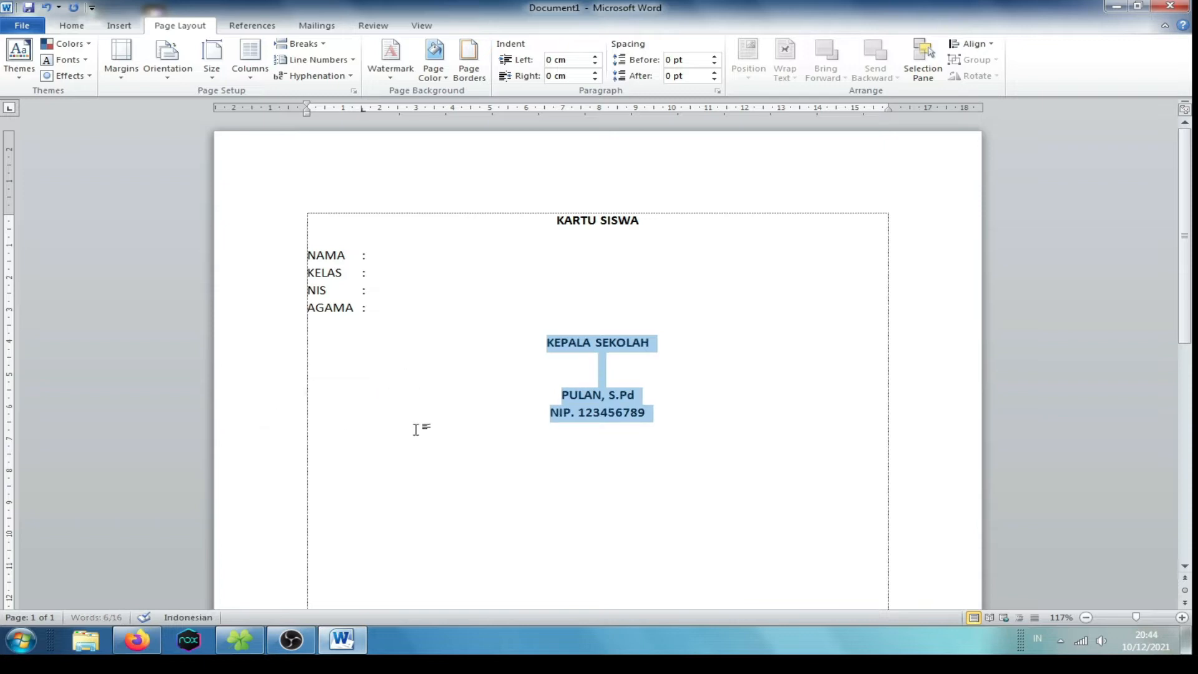
pyautogui.click(447, 384)
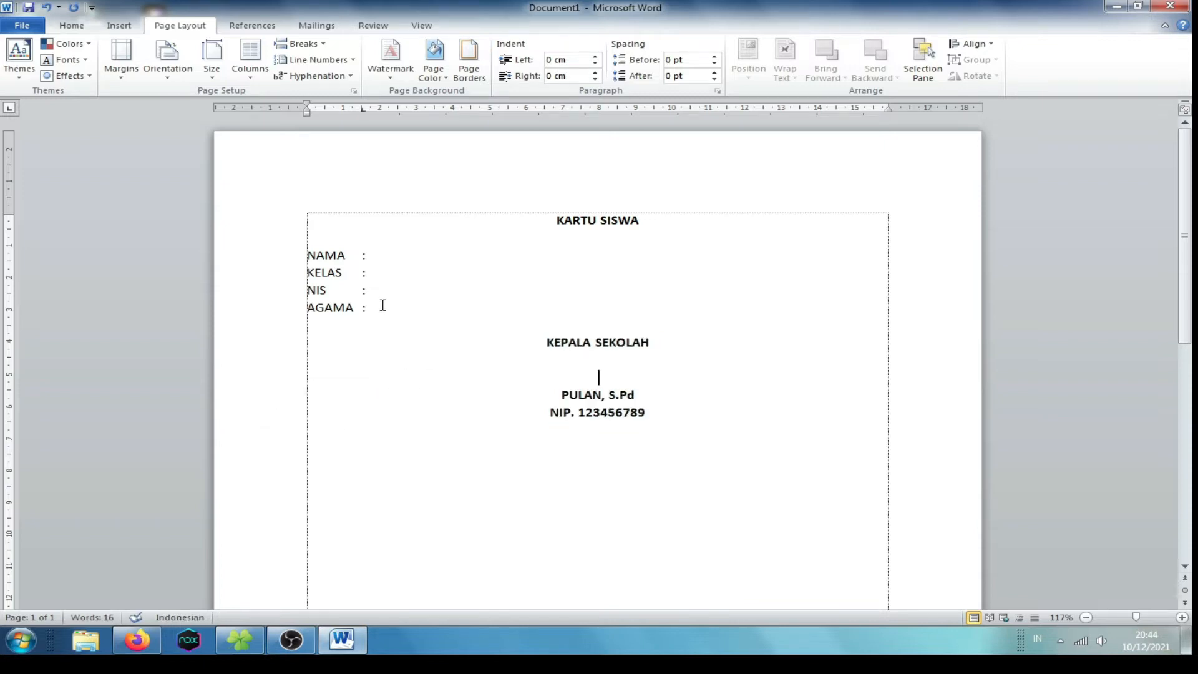
pyautogui.moveTo(273, 257); pyautogui.dragTo(302, 312)
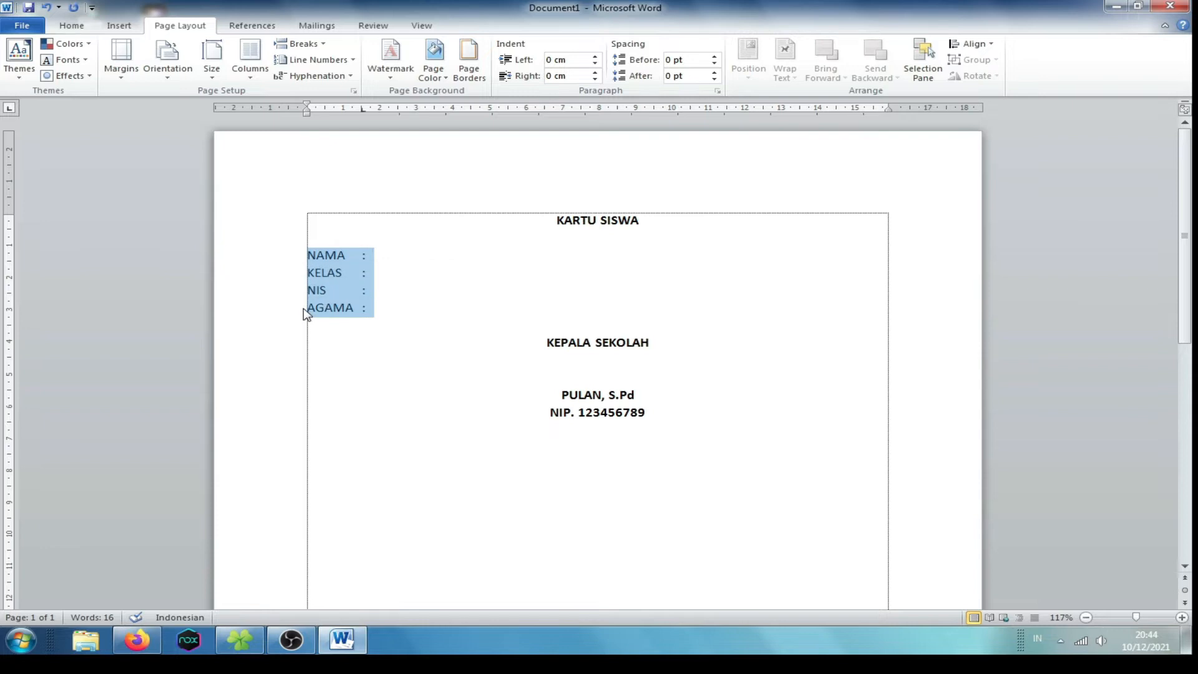
pyautogui.hotkey('ctrl', 'b')
pyautogui.click(447, 335)
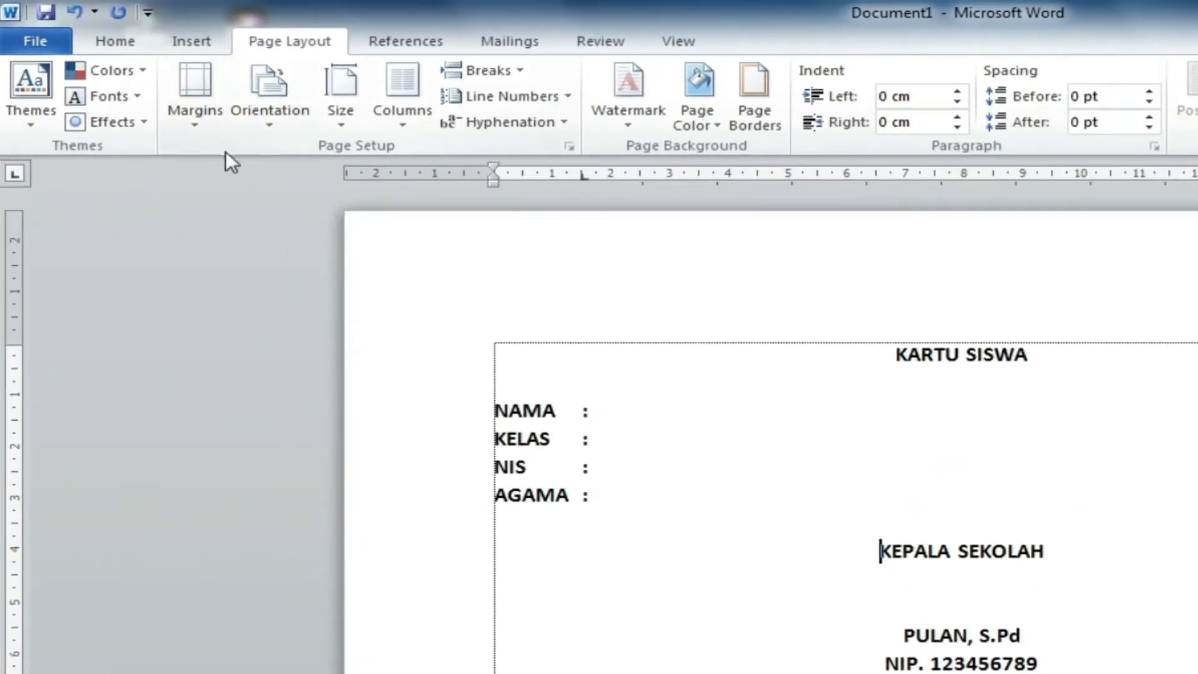
# Set the paper size to Legal in Page Setup and change its height to 33 cm
pyautogui.click(206, 125)
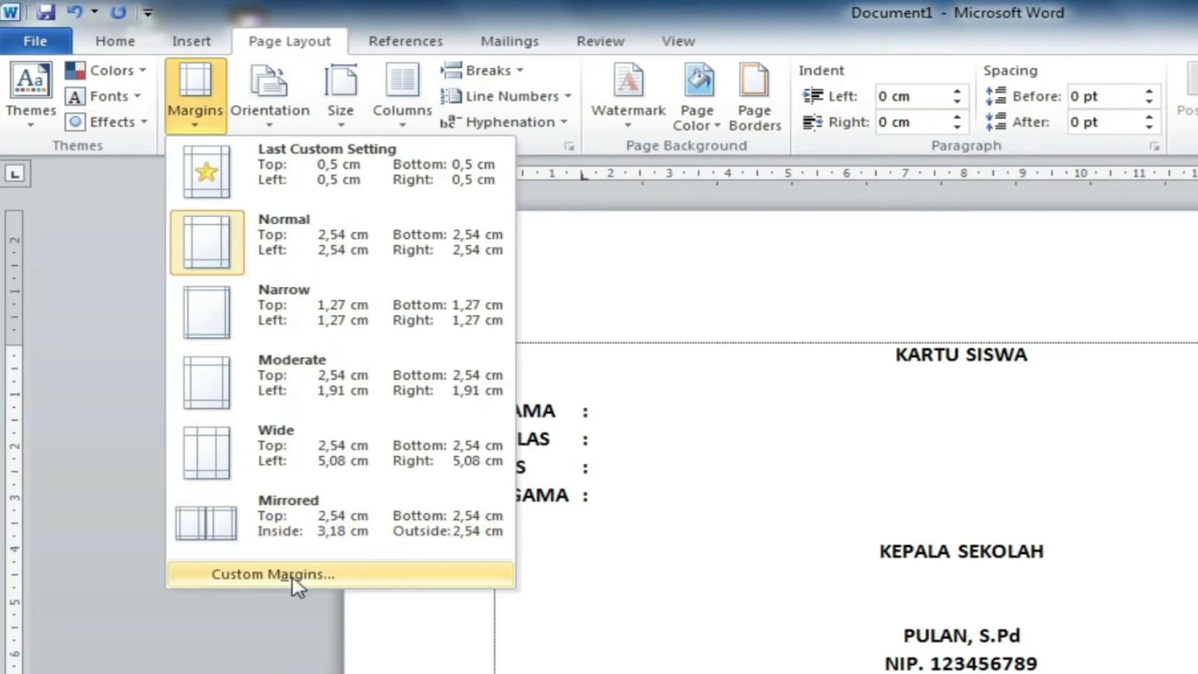
pyautogui.click(292, 575)
pyautogui.click(487, 127)
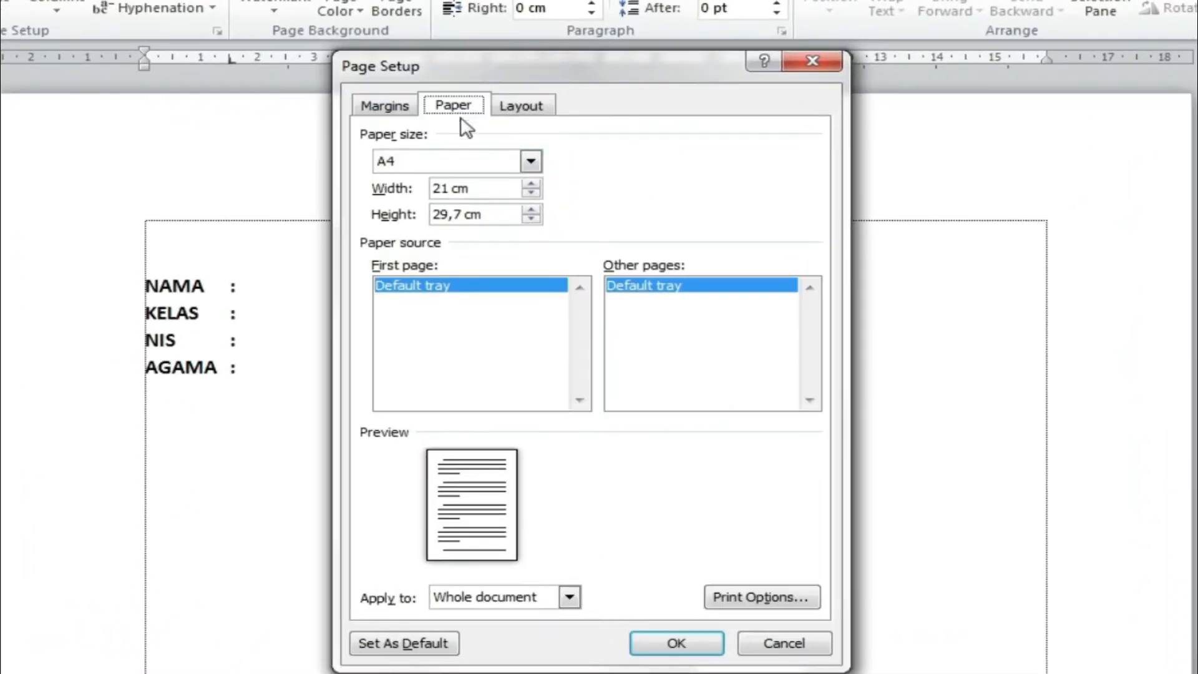
pyautogui.click(547, 169)
pyautogui.scroll(-3, 462, 241)
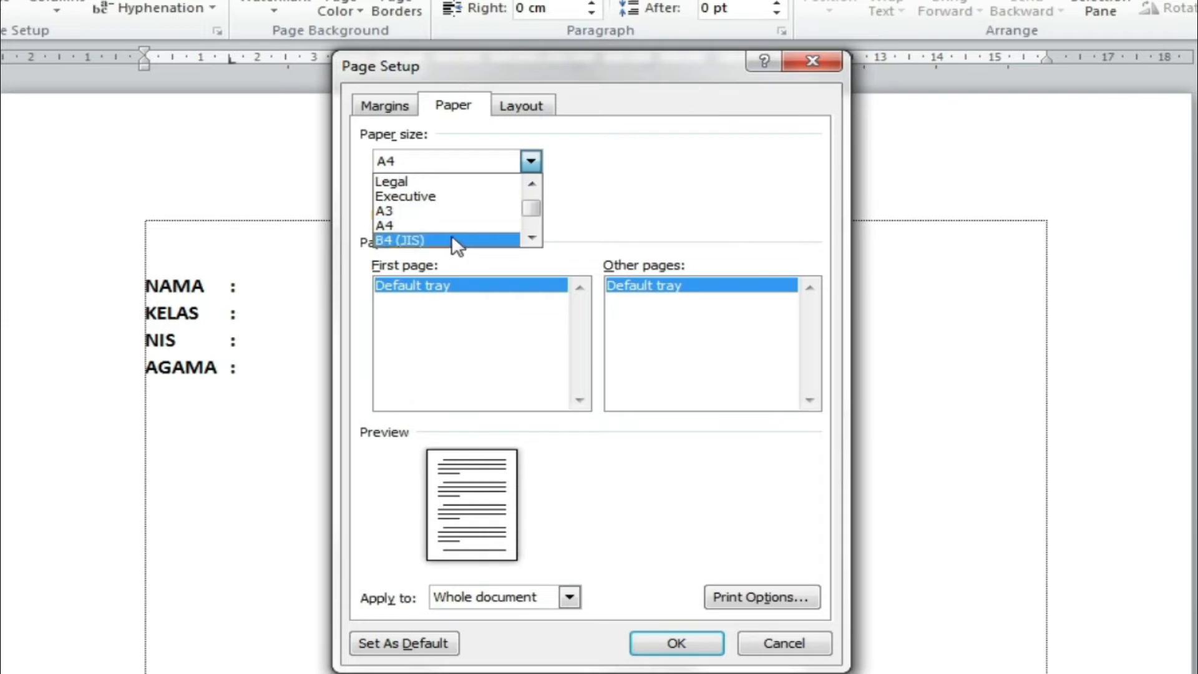
pyautogui.scroll(2, 454, 241)
pyautogui.click(448, 196)
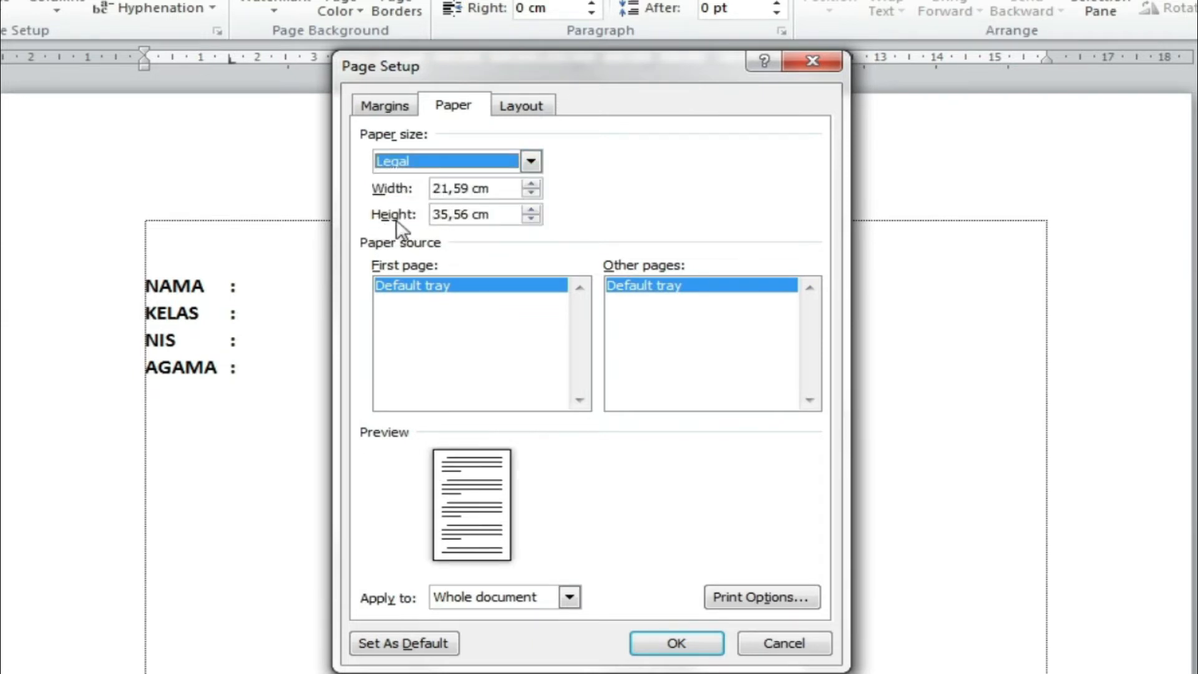
pyautogui.moveTo(474, 214); pyautogui.dragTo(432, 215)
pyautogui.write('5')
pyautogui.press('Delete')
pyautogui.write('33')
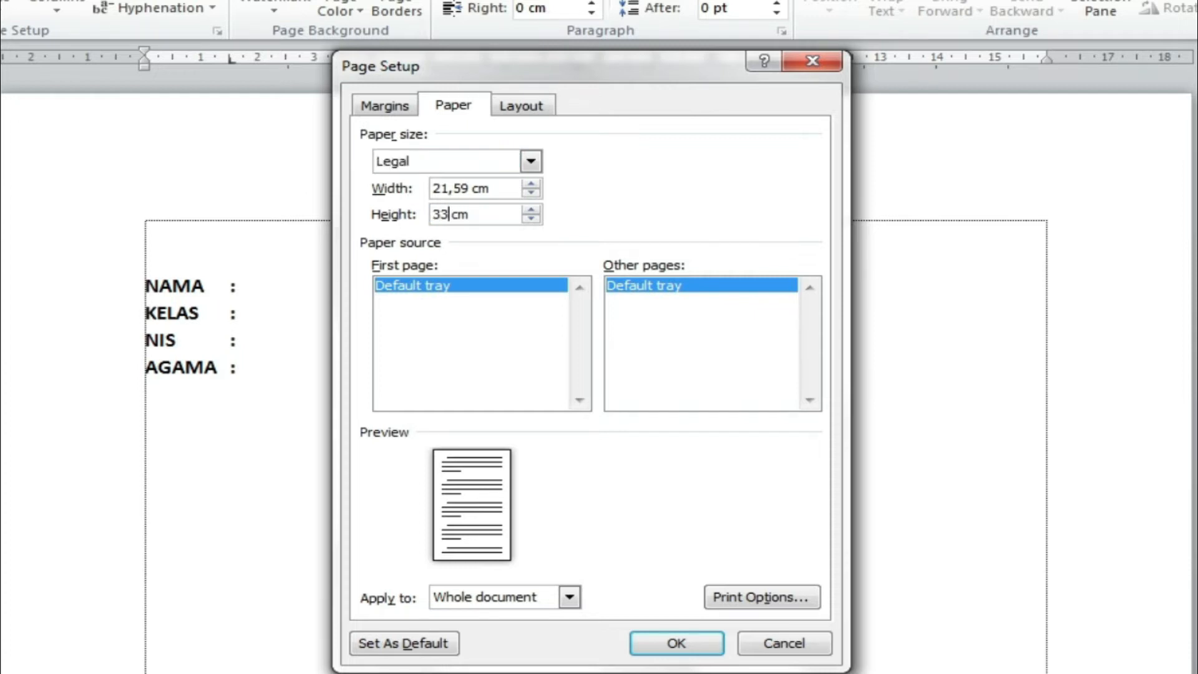
# Set the page orientation to landscape with all four margins at 0,5 cm, and apply the page setup
pyautogui.click(383, 107)
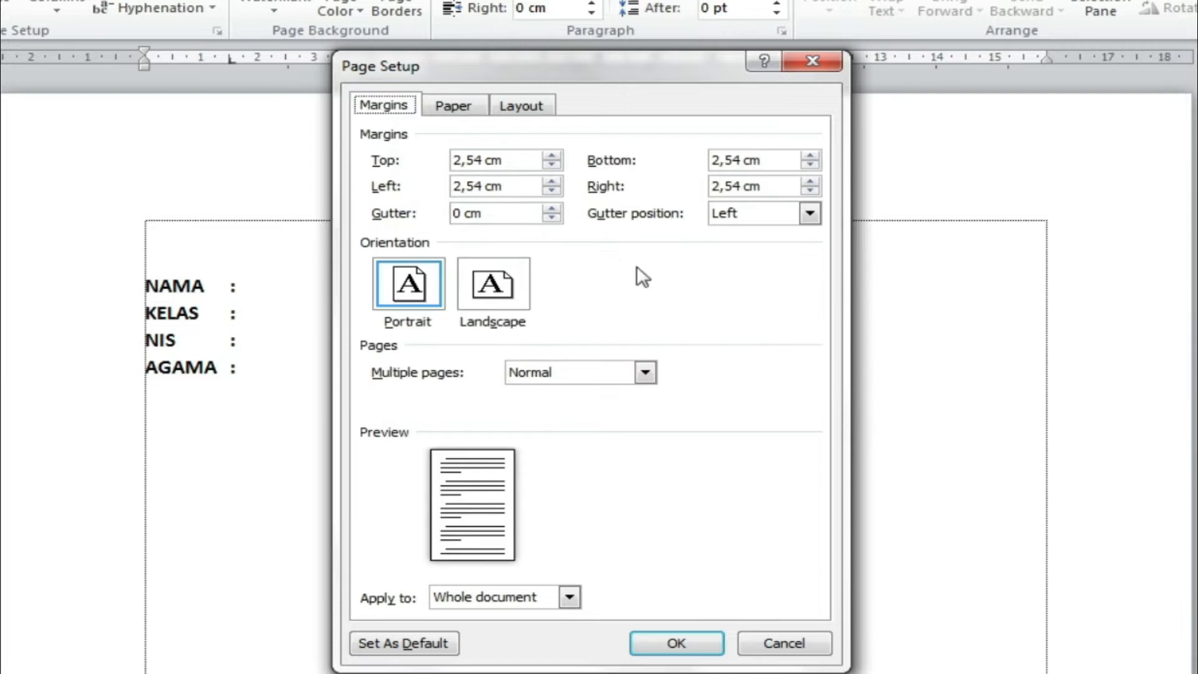
pyautogui.click(497, 300)
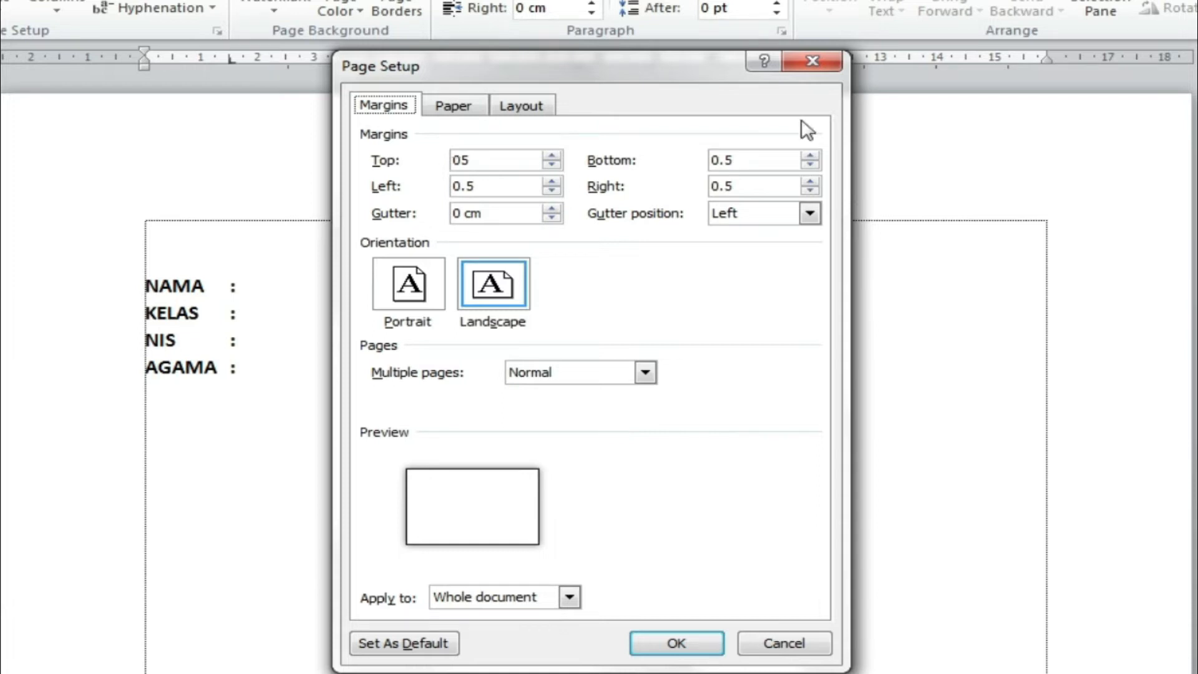
pyautogui.doubleClick(462, 160)
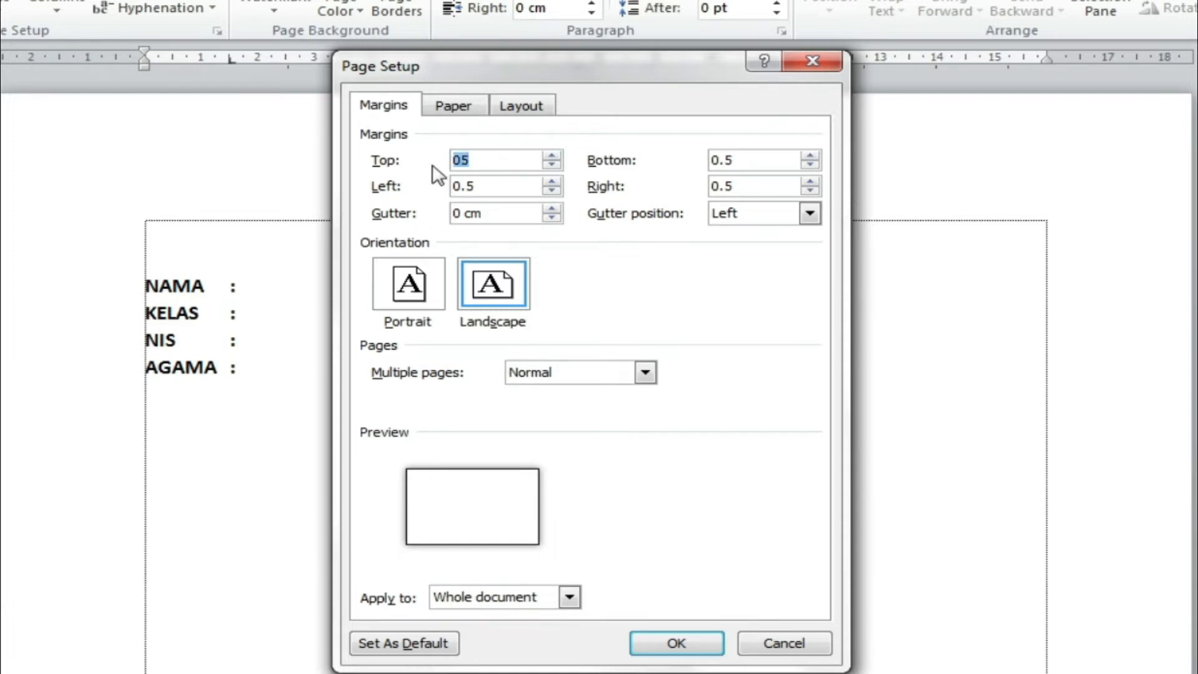
pyautogui.write('0')
pyautogui.press('Tab')
pyautogui.write('0,5')
pyautogui.press('Tab')
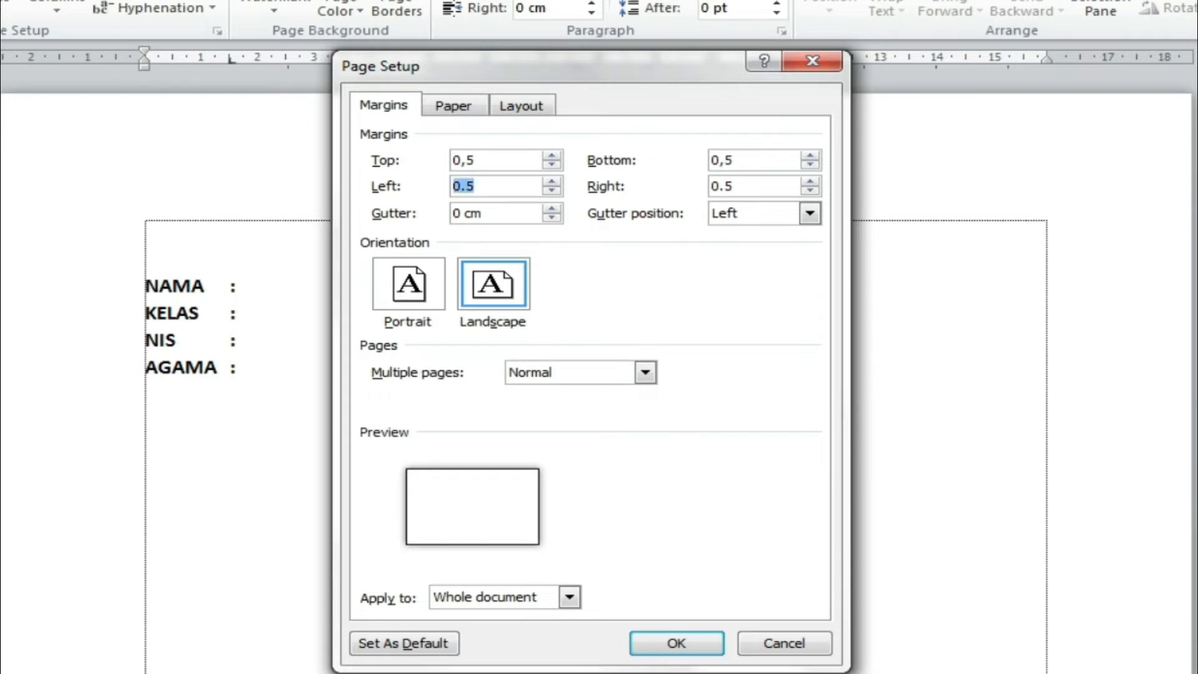
pyautogui.write('0,5')
pyautogui.press('Tab')
pyautogui.write('0')
pyautogui.click(680, 646)
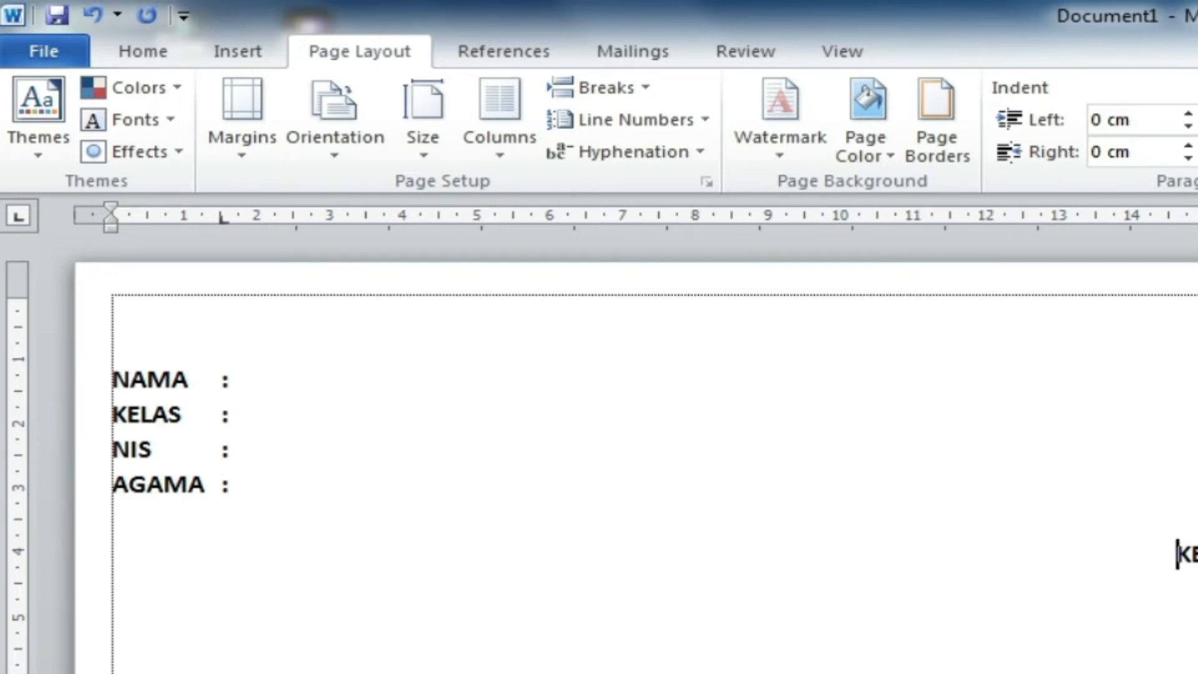
# Set the number of columns for the whole document to 4 in the Columns settings
pyautogui.click(502, 164)
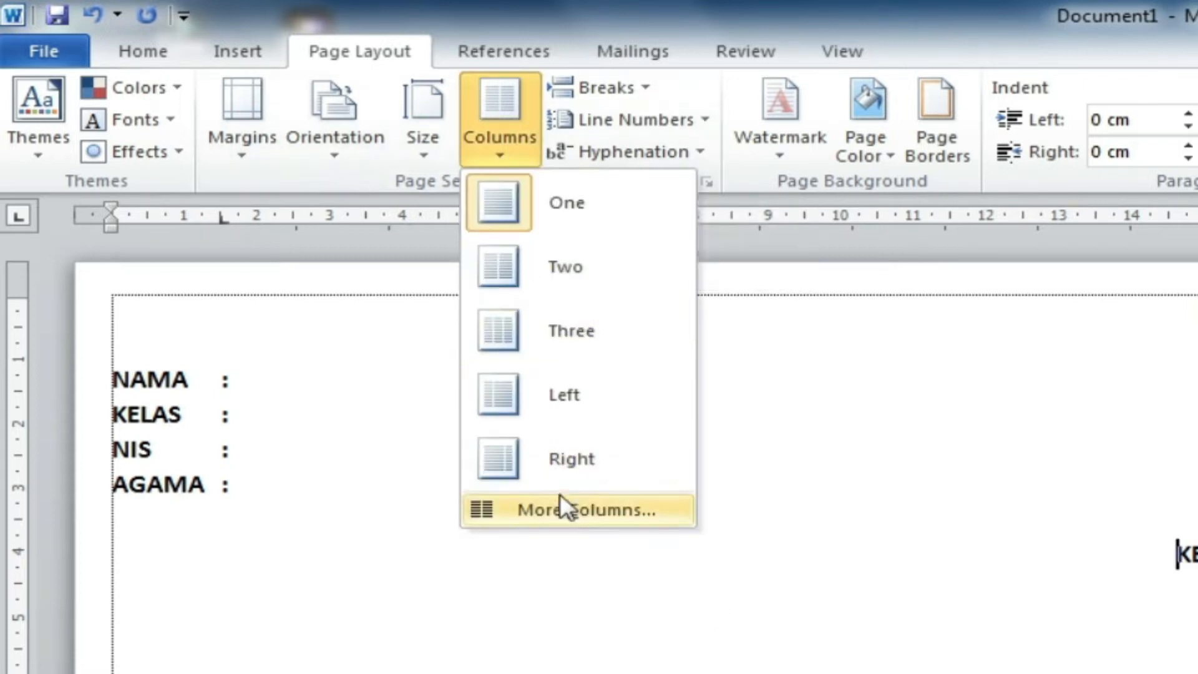
pyautogui.click(571, 515)
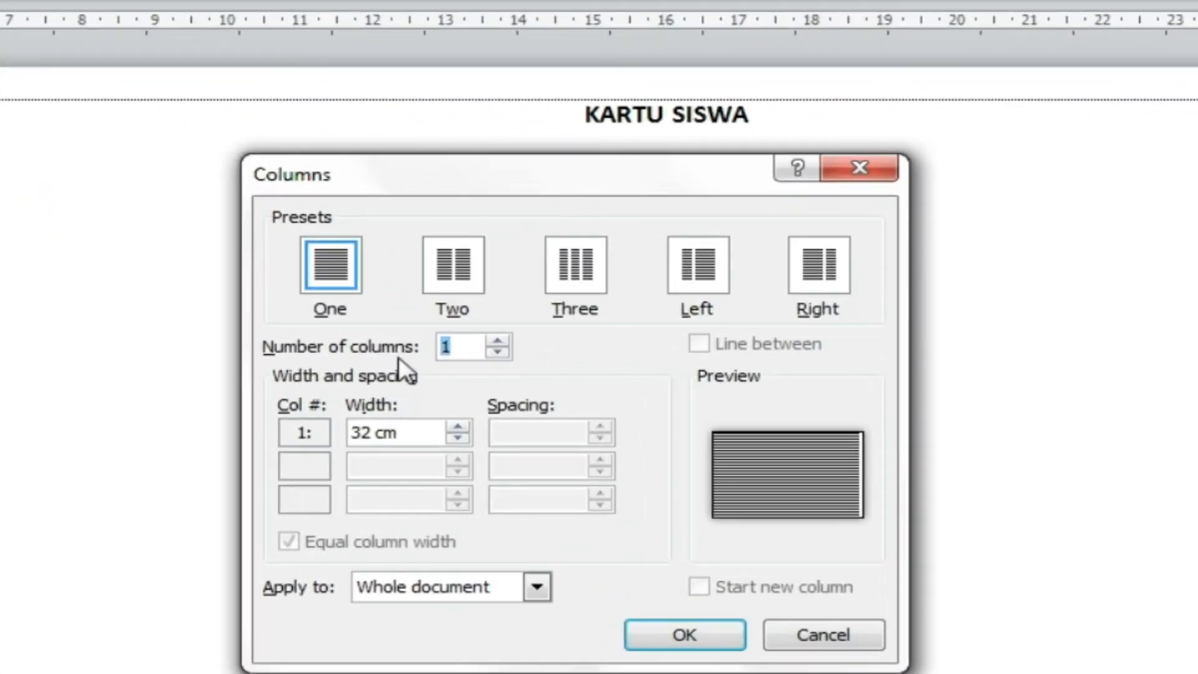
pyautogui.click(496, 342)
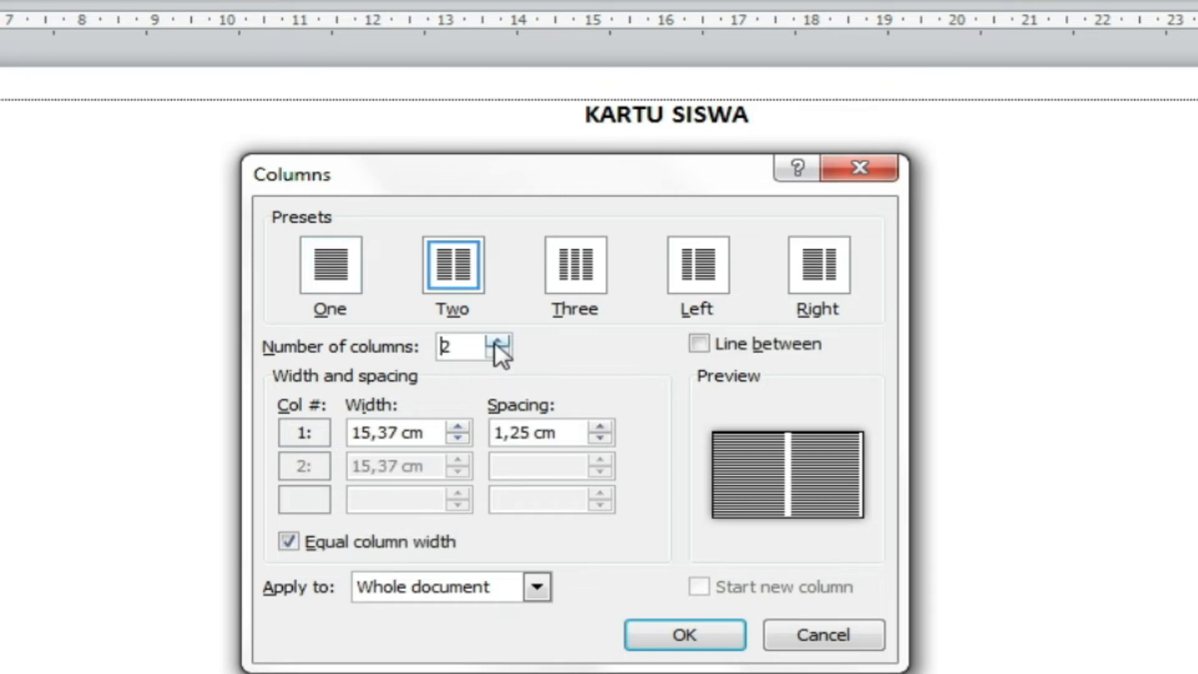
pyautogui.click(495, 342)
pyautogui.click(496, 342)
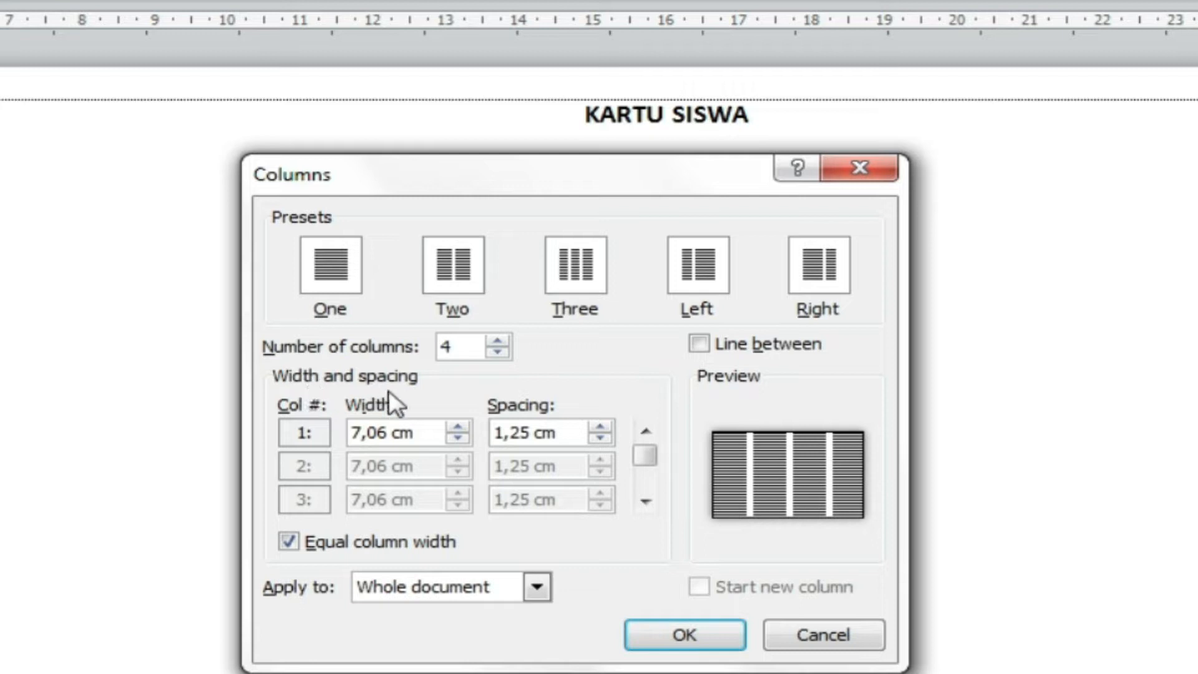
# Reduce the spacing between the equal-width columns to 0,20 cm and apply the column layout
pyautogui.click(600, 442)
pyautogui.click(600, 442)
pyautogui.click(600, 442)
pyautogui.click(600, 442)
pyautogui.click(600, 442)
pyautogui.click(600, 442)
pyautogui.click(600, 442)
pyautogui.click(600, 442)
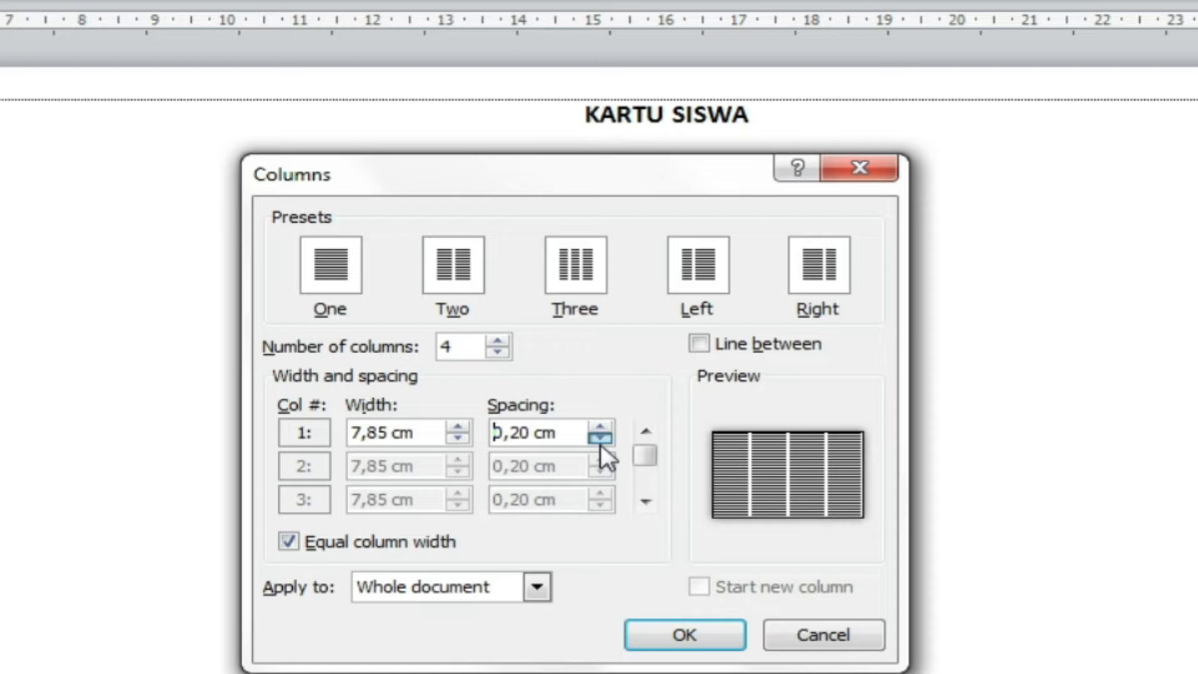
pyautogui.click(683, 633)
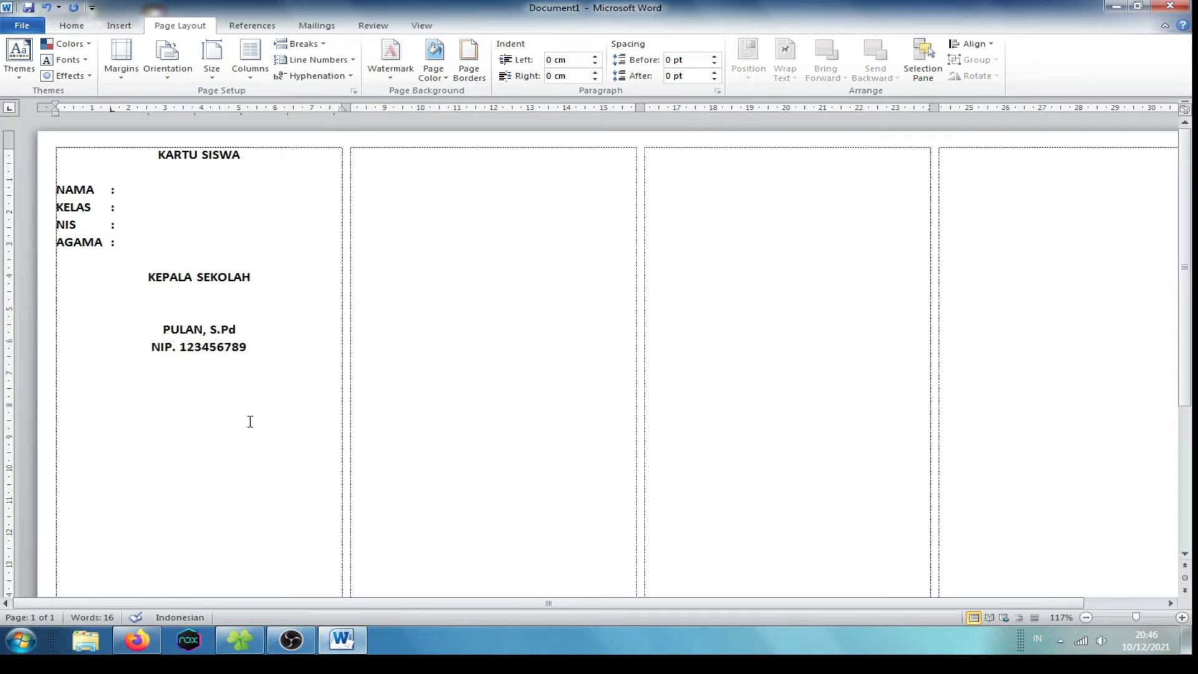
# Copy the whole student card, from title to NIP line, and paste a duplicate below it in the first column
pyautogui.moveTo(143, 156); pyautogui.dragTo(250, 351)
pyautogui.hotkey('ctrl', 'c')
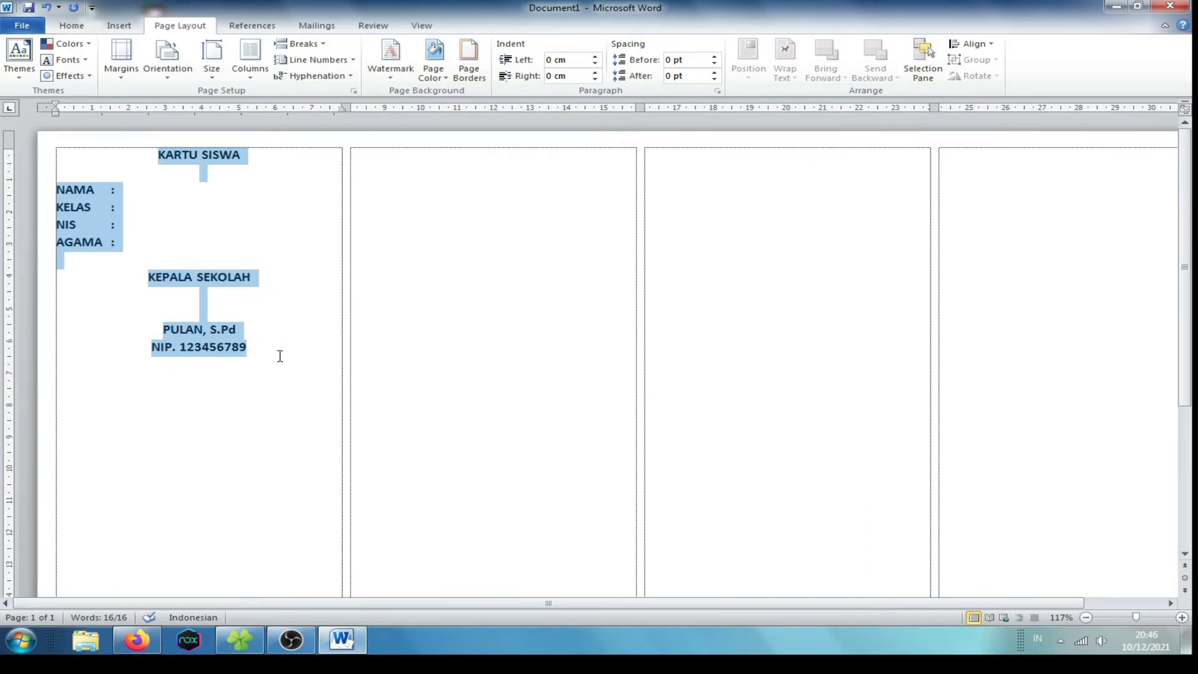
pyautogui.click(277, 355)
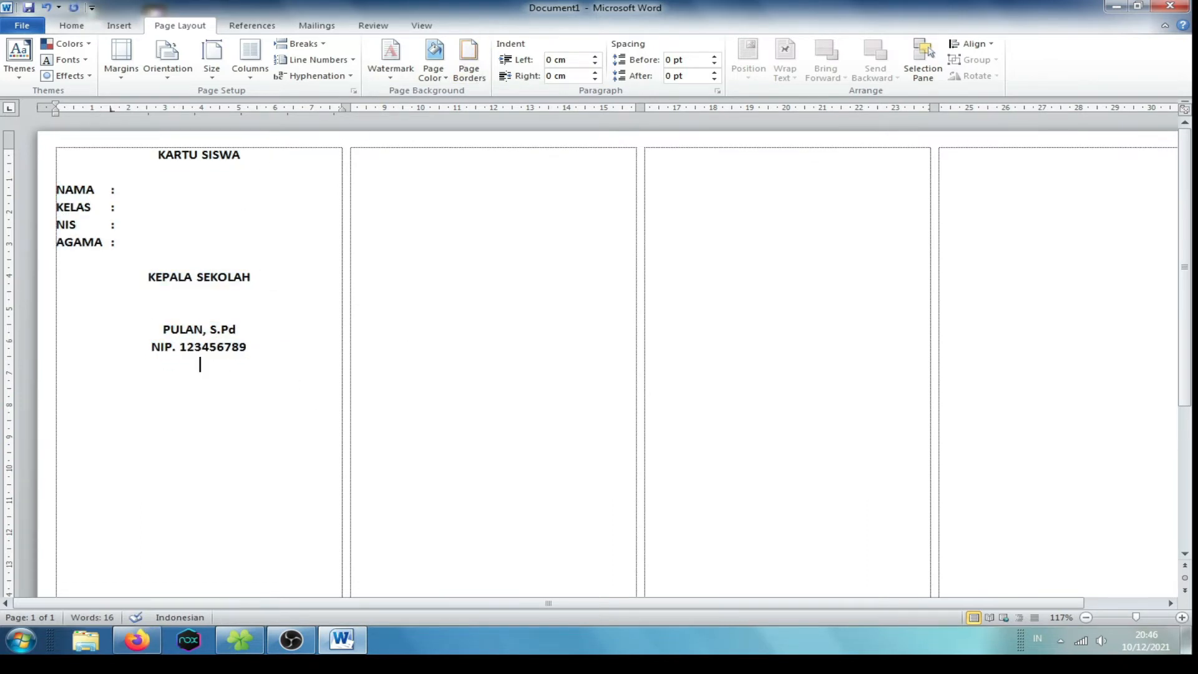
pyautogui.scroll(-3, 284, 415)
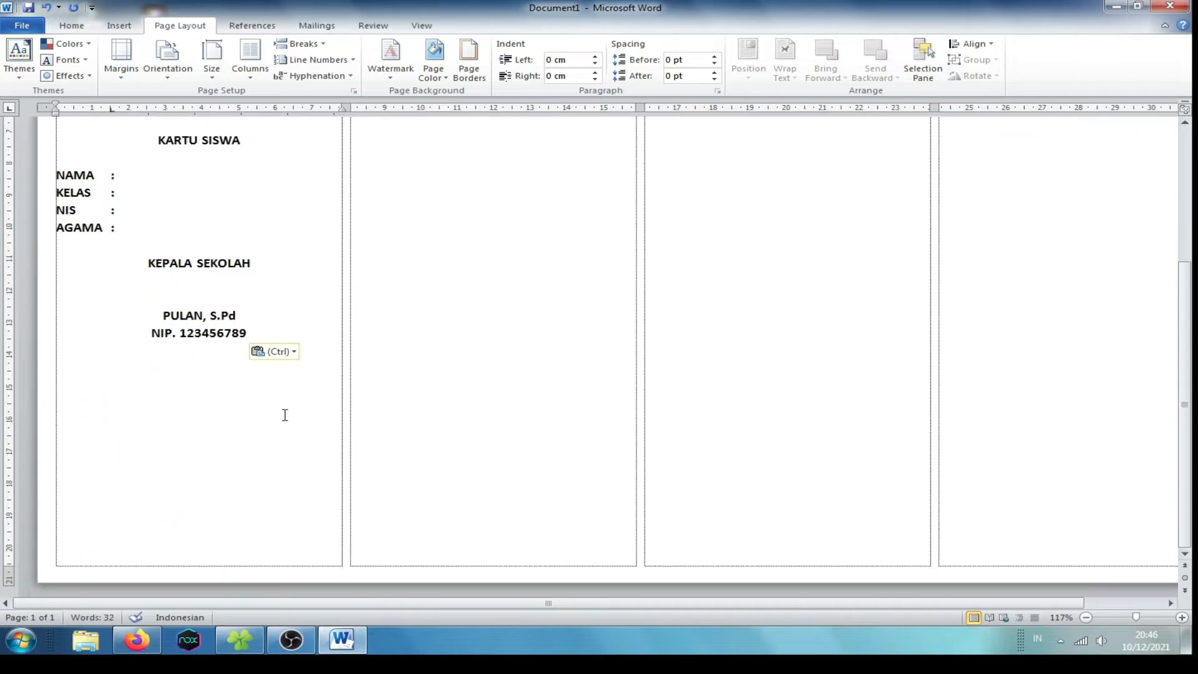
# Paste a third copy of the student card below the second one, separated by a blank line
pyautogui.press('Return')
pyautogui.press('Return')
pyautogui.hotkey('ctrl', 'v')
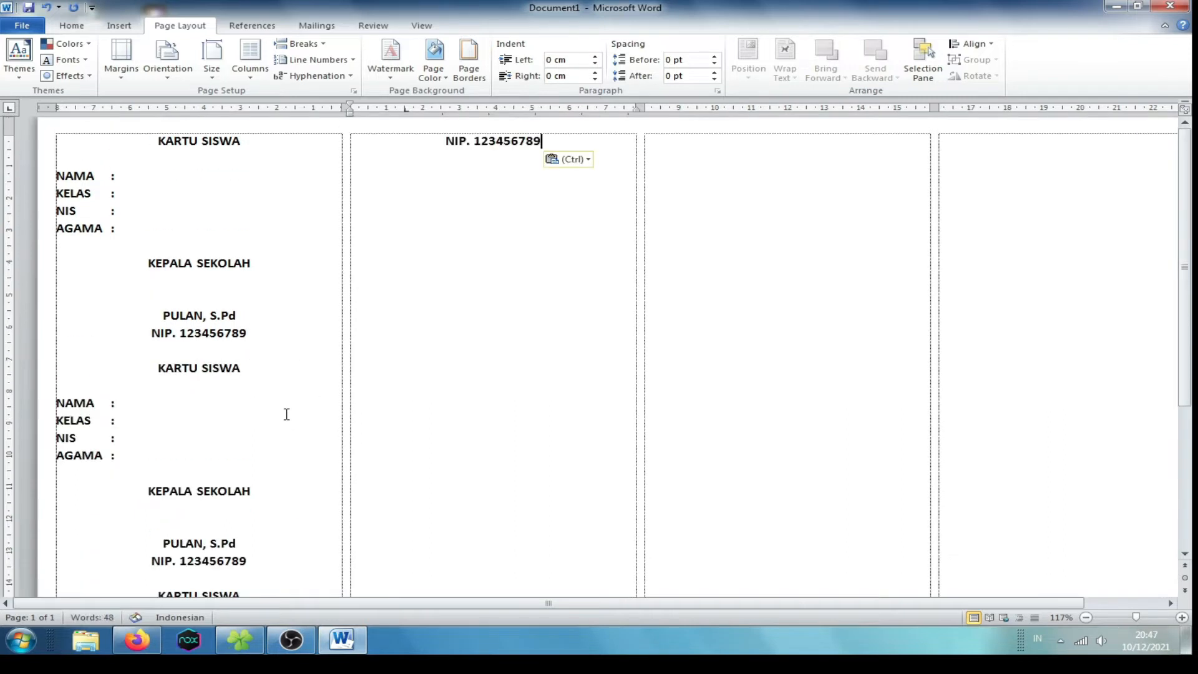
pyautogui.scroll(-1, 286, 414)
pyautogui.scroll(3, 287, 414)
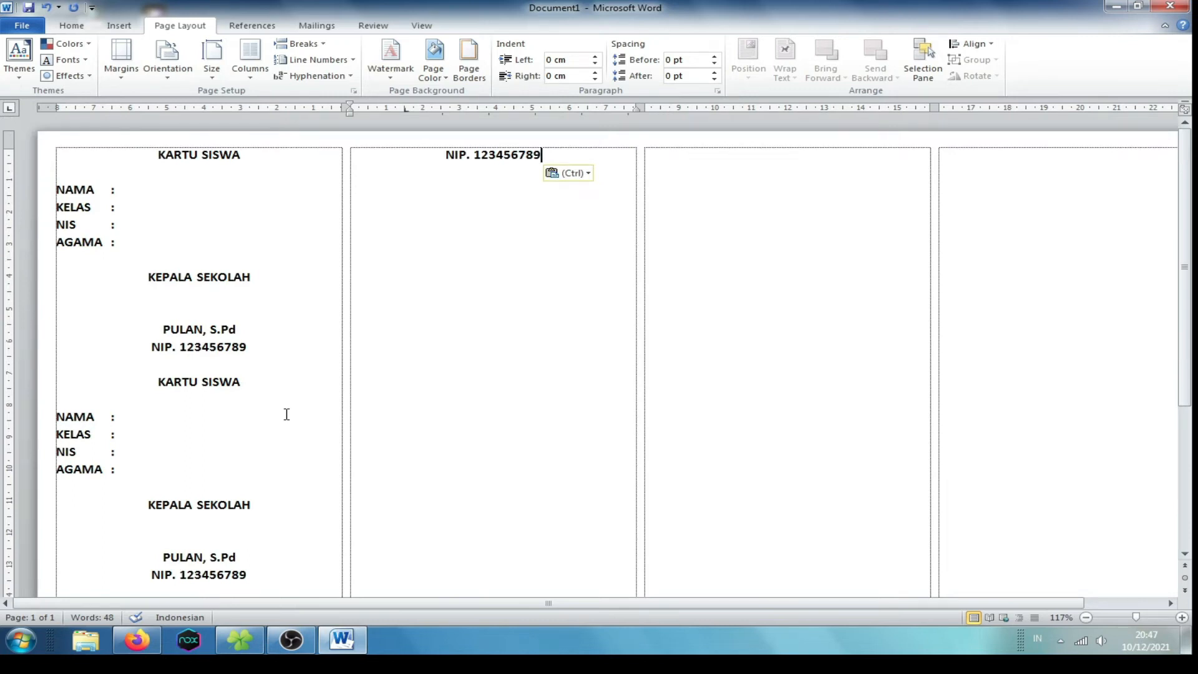
# Reduce the font size of the blank line under the first card's KARTU SISWA title
pyautogui.click(262, 194)
pyautogui.scroll(-5, 221, 411)
pyautogui.click(259, 542)
pyautogui.scroll(5, 262, 493)
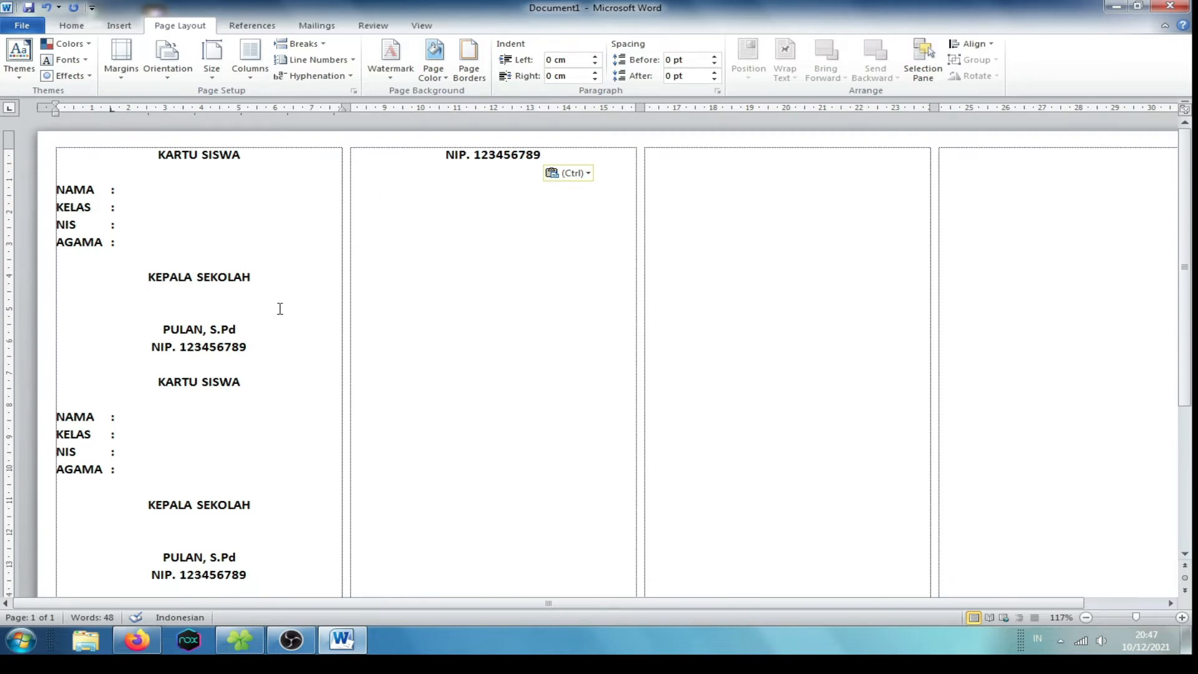
pyautogui.scroll(-3, 280, 309)
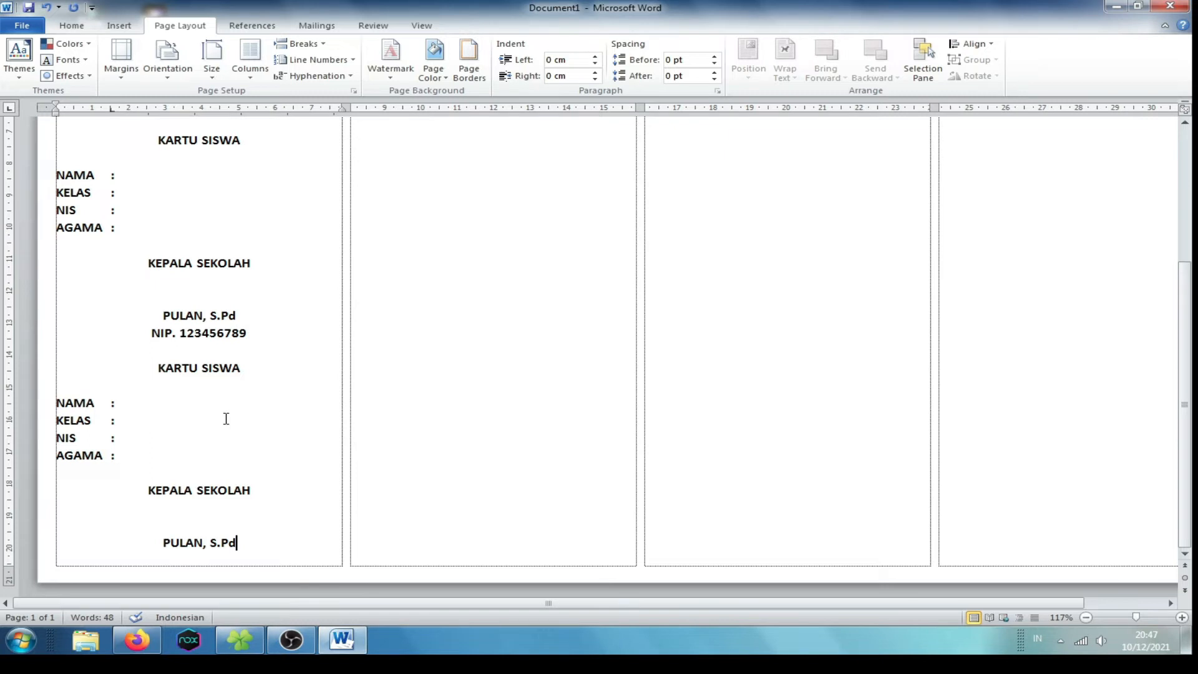
pyautogui.scroll(3, 225, 430)
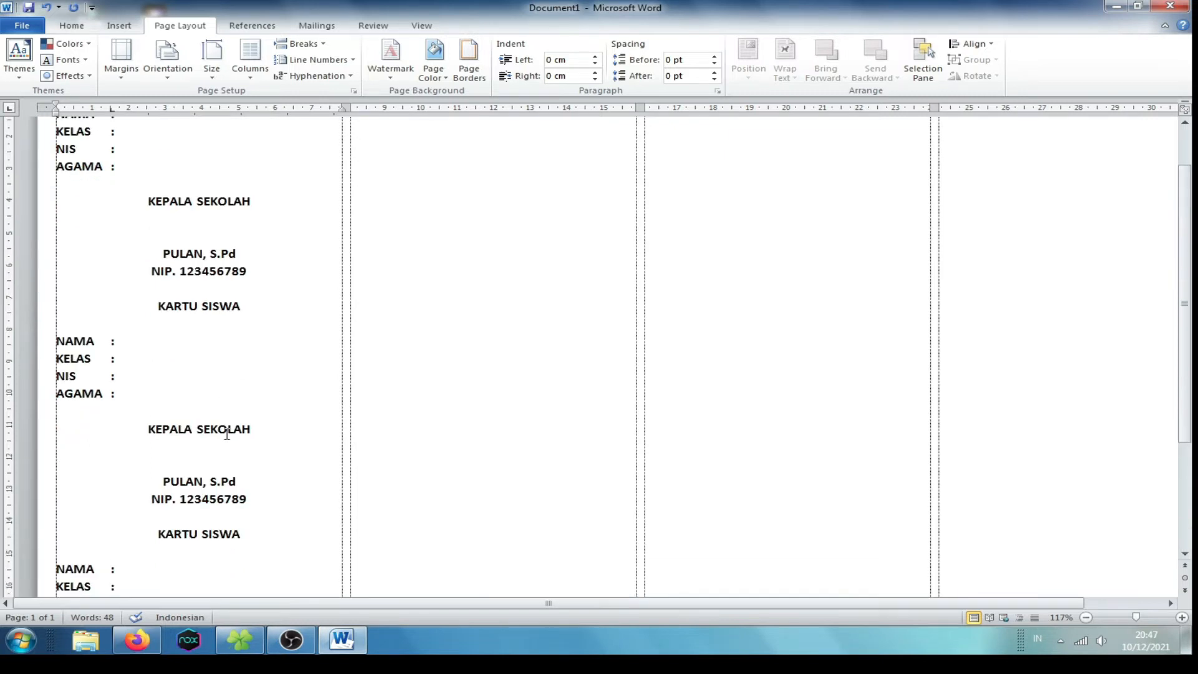
pyautogui.scroll(1, 186, 282)
pyautogui.click(117, 175)
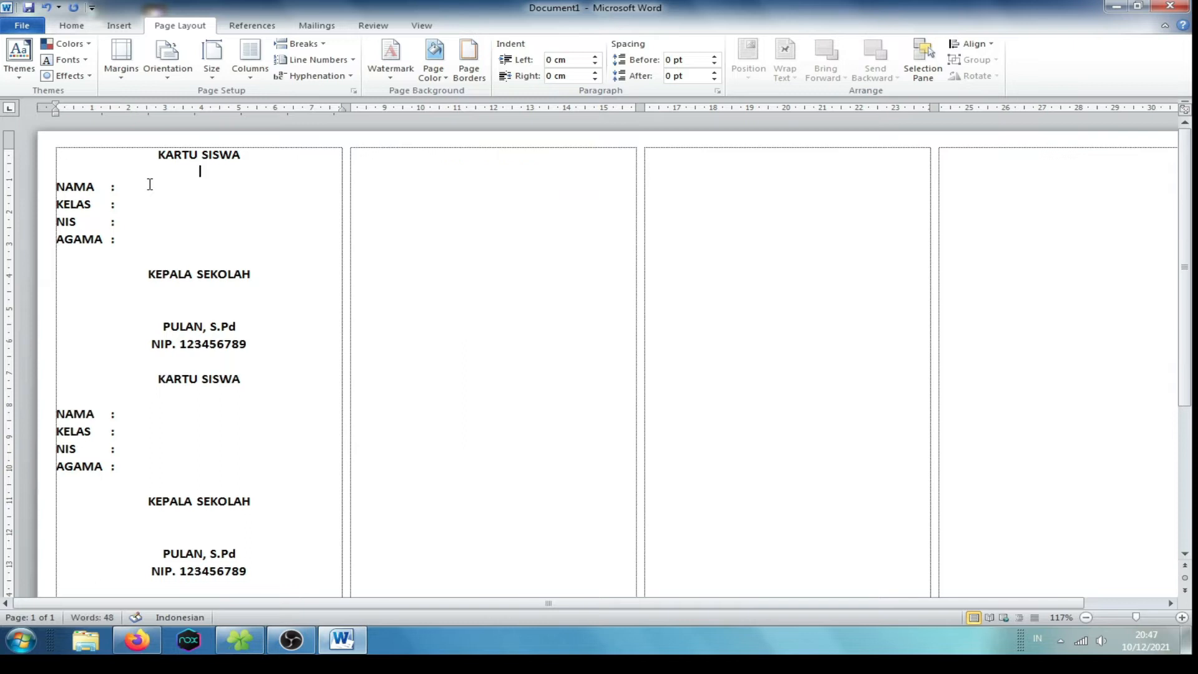
# Shrink the blank lines under the second and third cards' titles so all three cards fit in the first column
pyautogui.scroll(-3, 173, 542)
pyautogui.scroll(-1, 173, 542)
pyautogui.scroll(5, 215, 577)
pyautogui.click(184, 392)
pyautogui.hotkey('ctrl', '[')
pyautogui.hotkey('ctrl', '[')
pyautogui.scroll(-3, 187, 391)
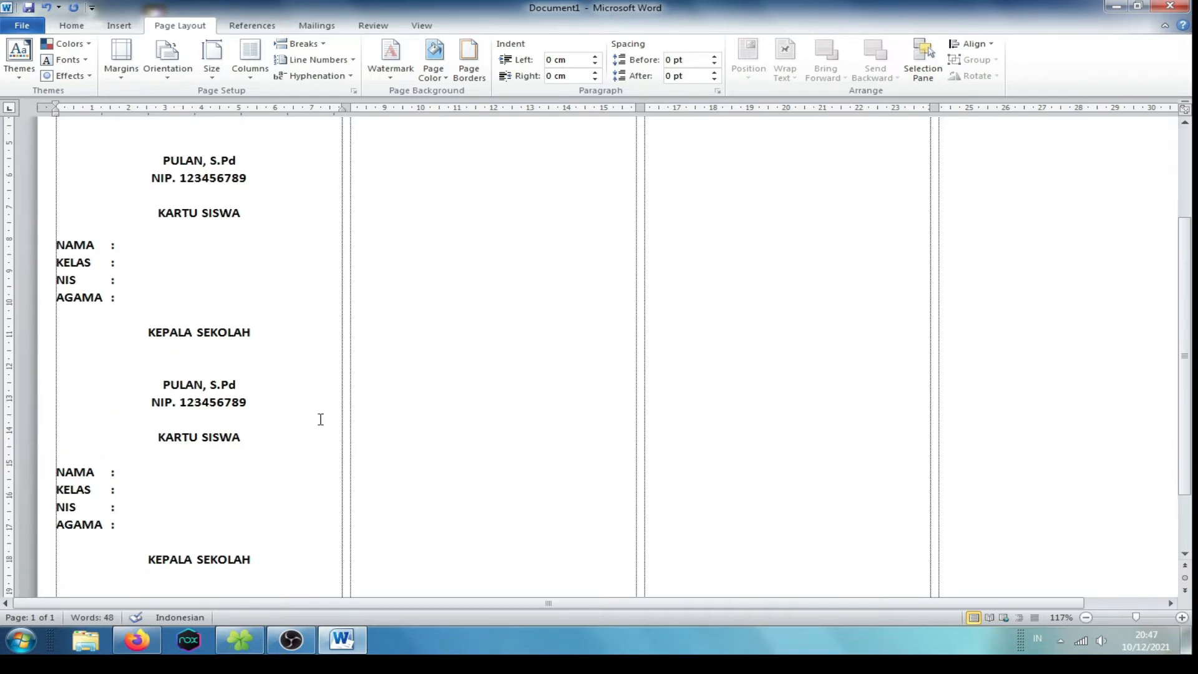
pyautogui.hotkey('ctrl', '[')
pyautogui.scroll(-2, 293, 405)
pyautogui.scroll(1, 293, 404)
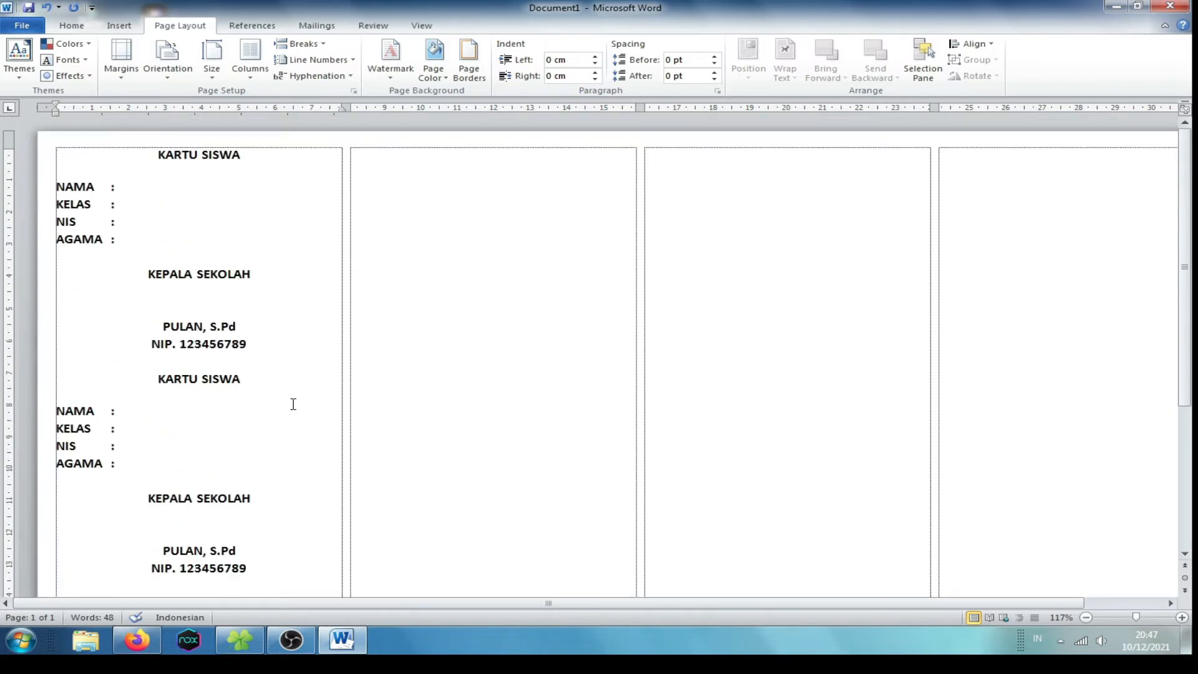
# Copy all three cards of the first column, insert a column break after them and paste the set into the second column
pyautogui.click(133, 153)
pyautogui.scroll(-1, 270, 335)
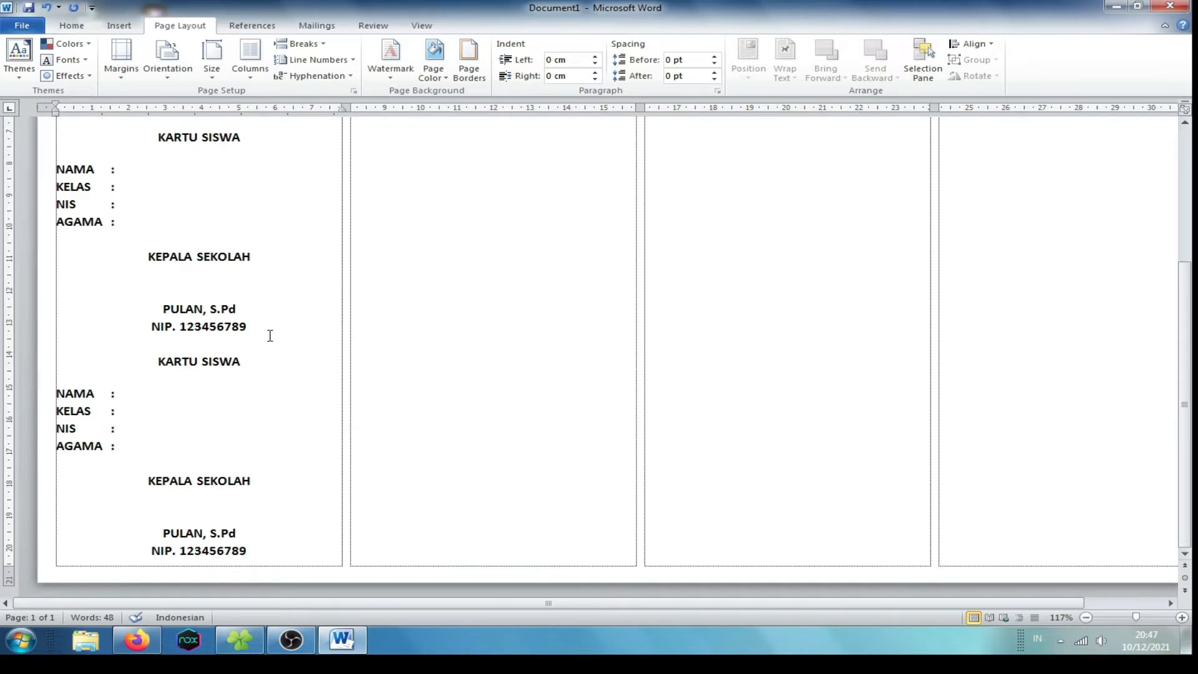
pyautogui.keyDown('shift'); pyautogui.click(252, 549); pyautogui.keyUp('shift')
pyautogui.hotkey('ctrl', 'c')
pyautogui.scroll(3, 397, 422)
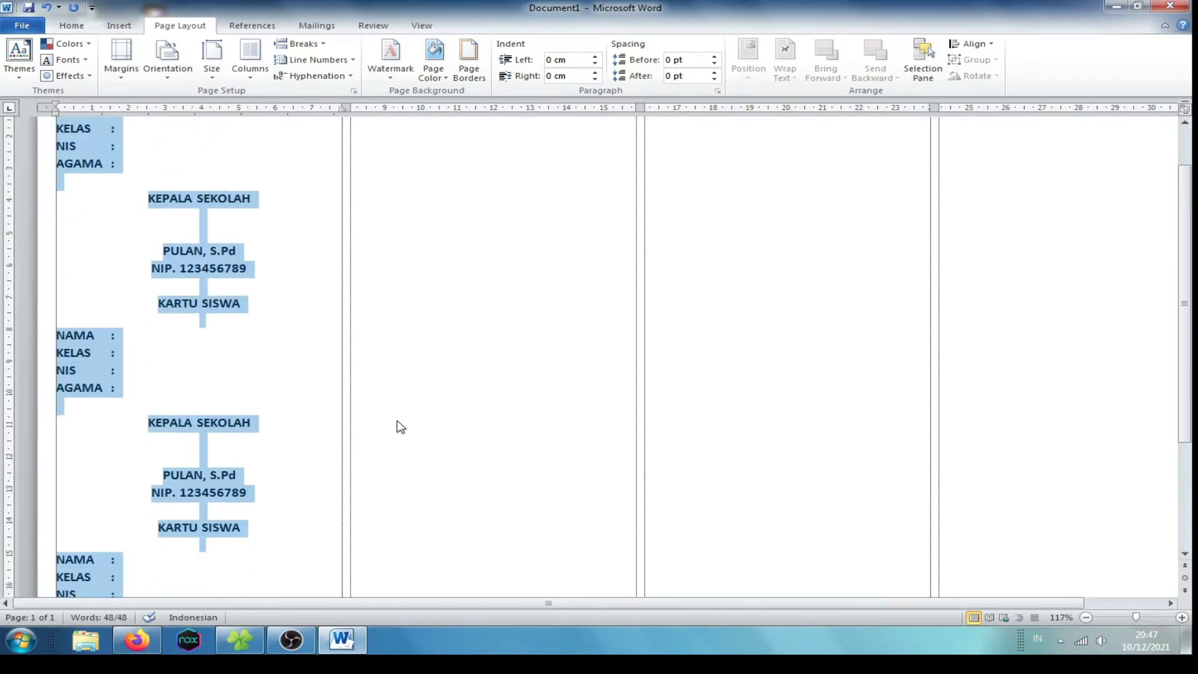
pyautogui.scroll(-3, 238, 583)
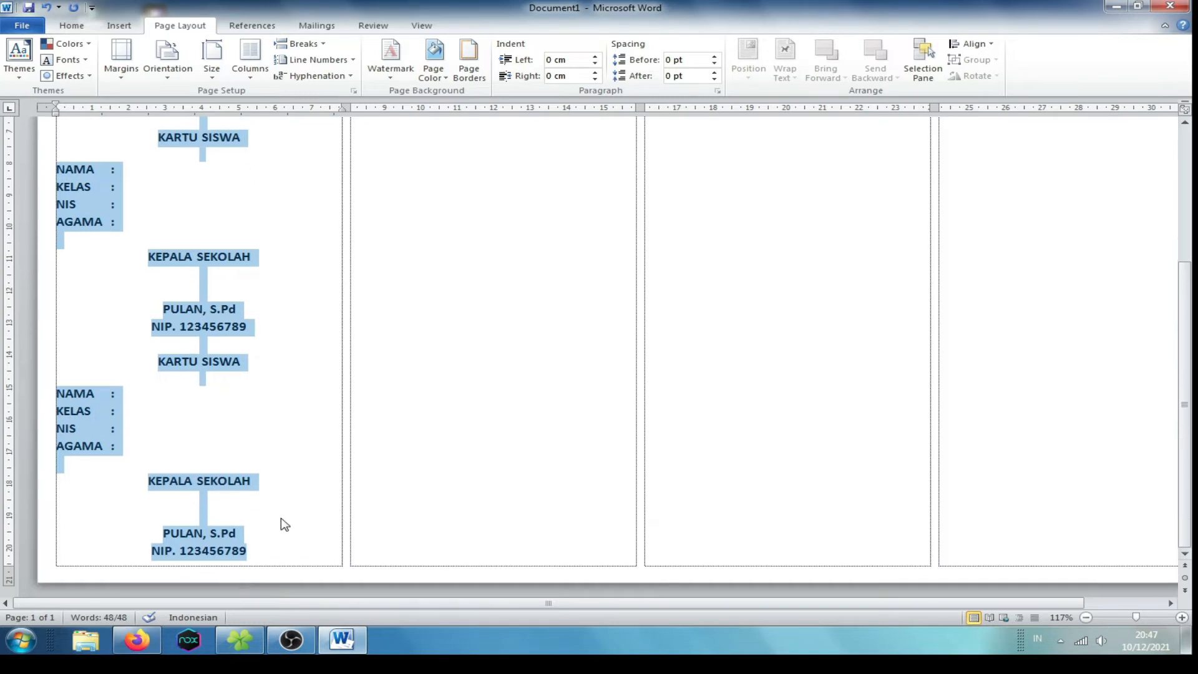
pyautogui.click(271, 550)
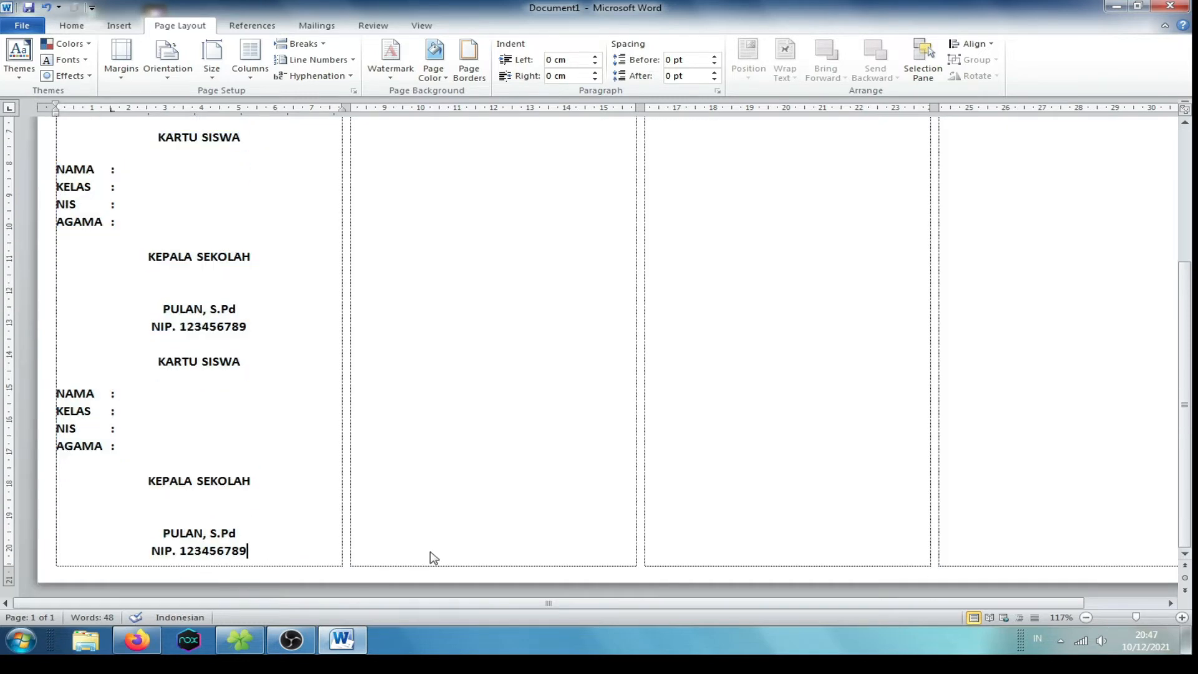
pyautogui.hotkey('ctrl', 'shift', 'Return')
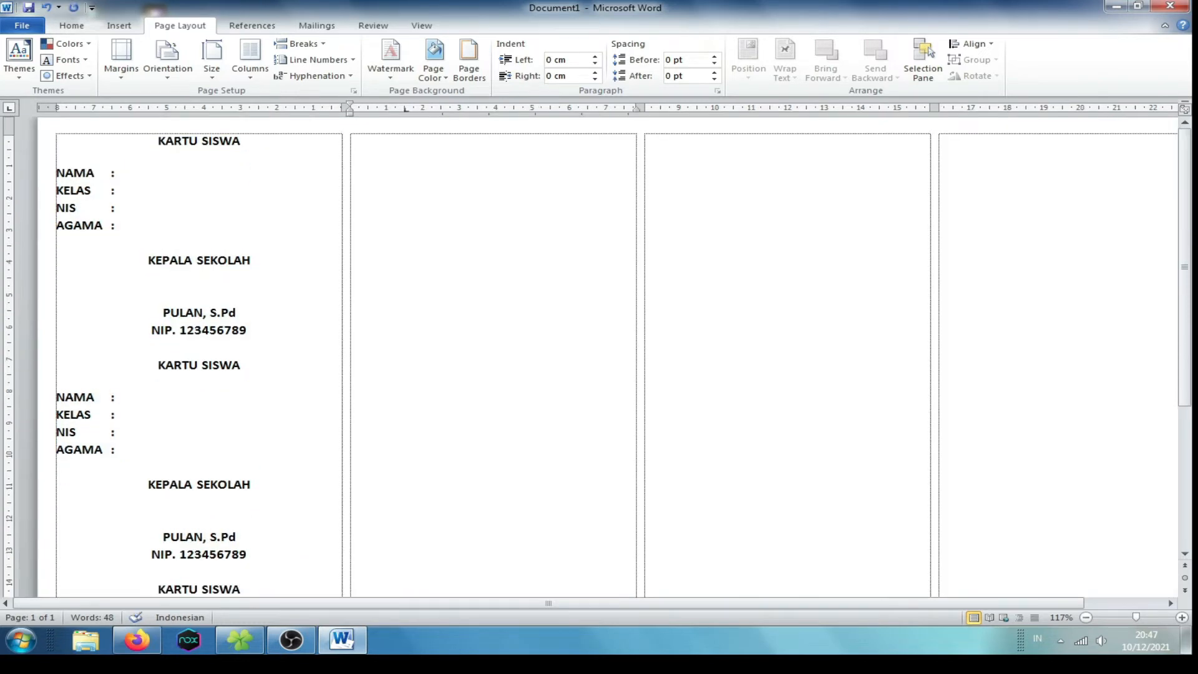
pyautogui.hotkey('ctrl', 'v')
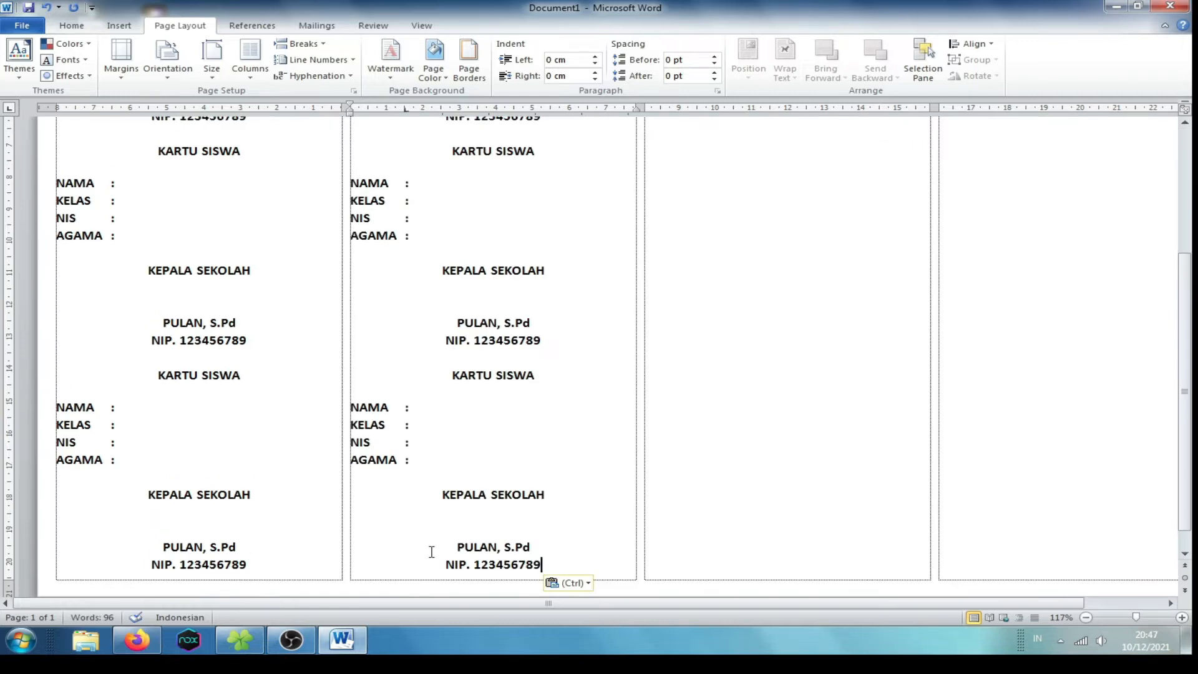
# Fill the third and fourth columns with the same three cards, inserting a column break before each pasted set
pyautogui.hotkey('ctrl', 'shift', 'Return')
pyautogui.hotkey('ctrl', 'v')
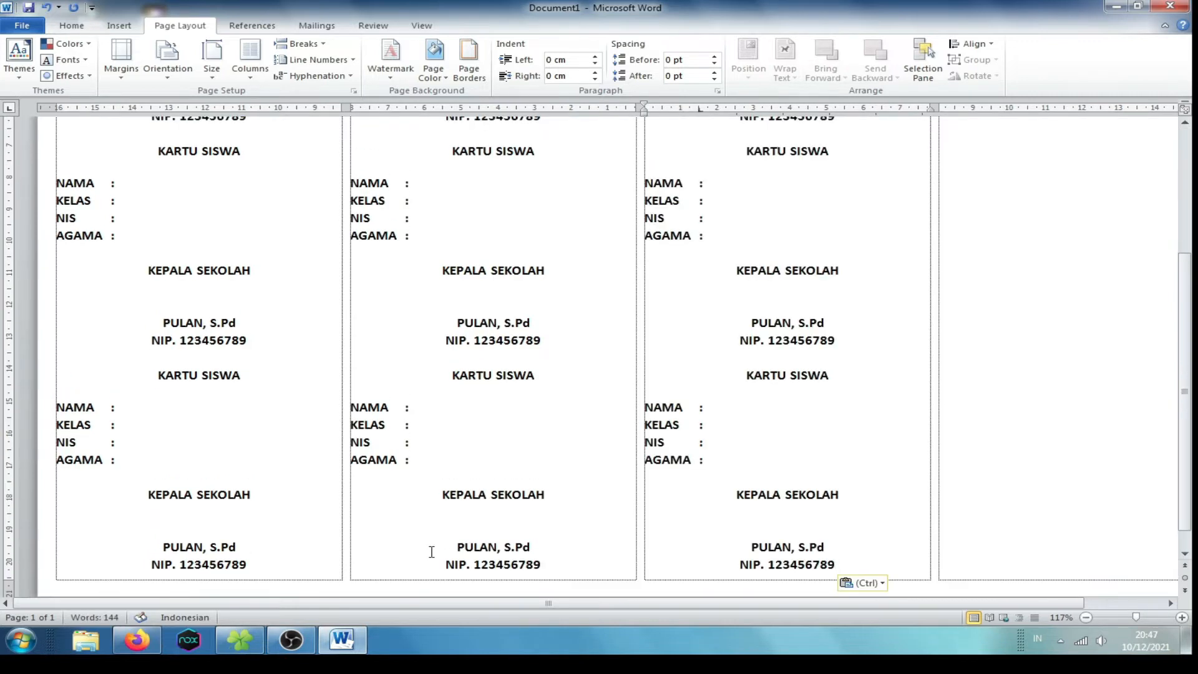
pyautogui.hotkey('ctrl', 'shift', 'Return')
pyautogui.hotkey('ctrl', 'v')
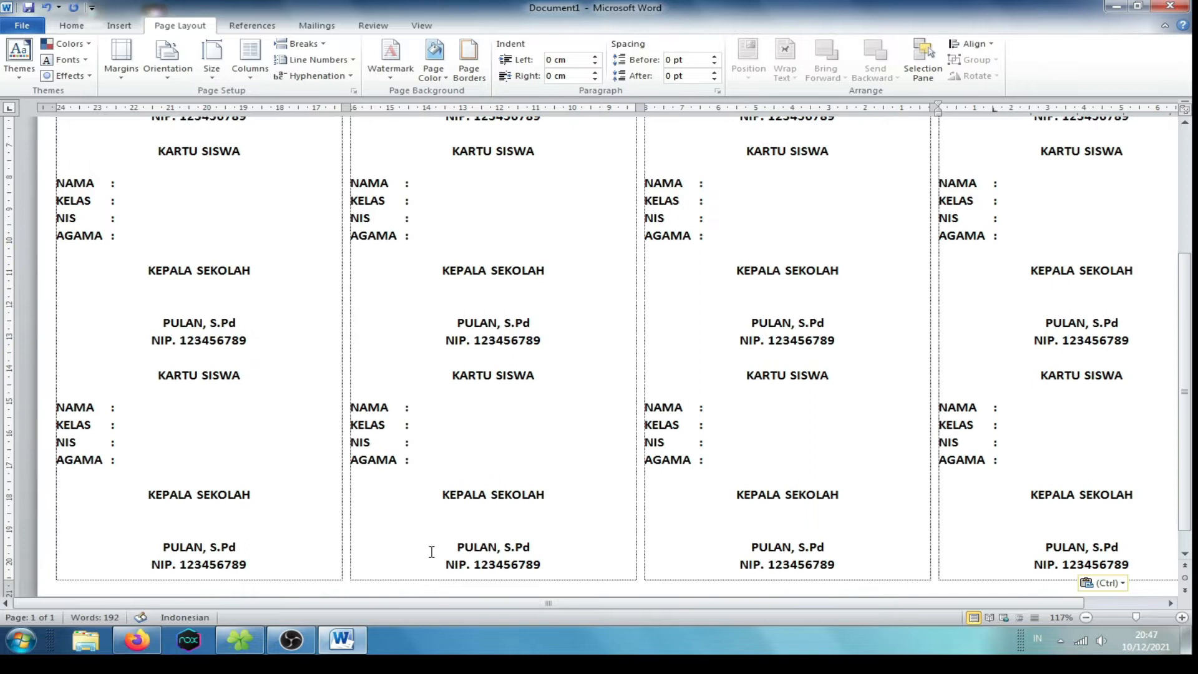
pyautogui.scroll(6, 437, 551)
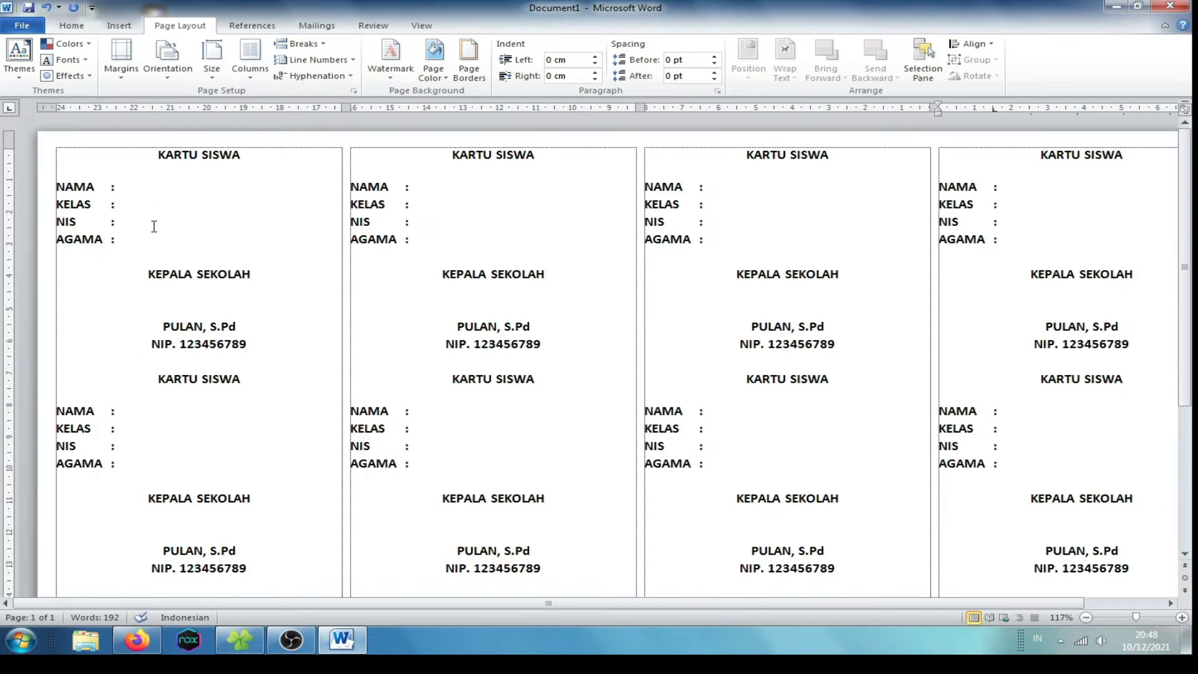
pyautogui.scroll(-3, 371, 385)
pyautogui.scroll(3, 369, 382)
# Draw a straight vertical line about 21,6 cm long in the gap between the first and second columns
pyautogui.click(71, 26)
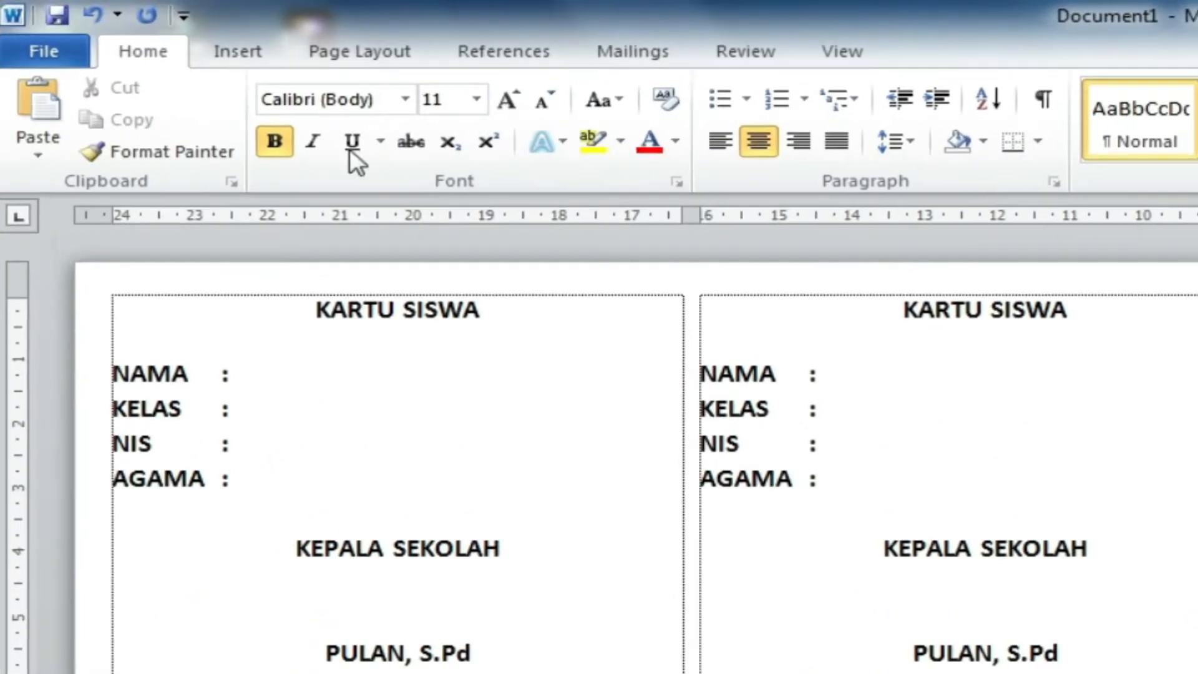
pyautogui.click(237, 55)
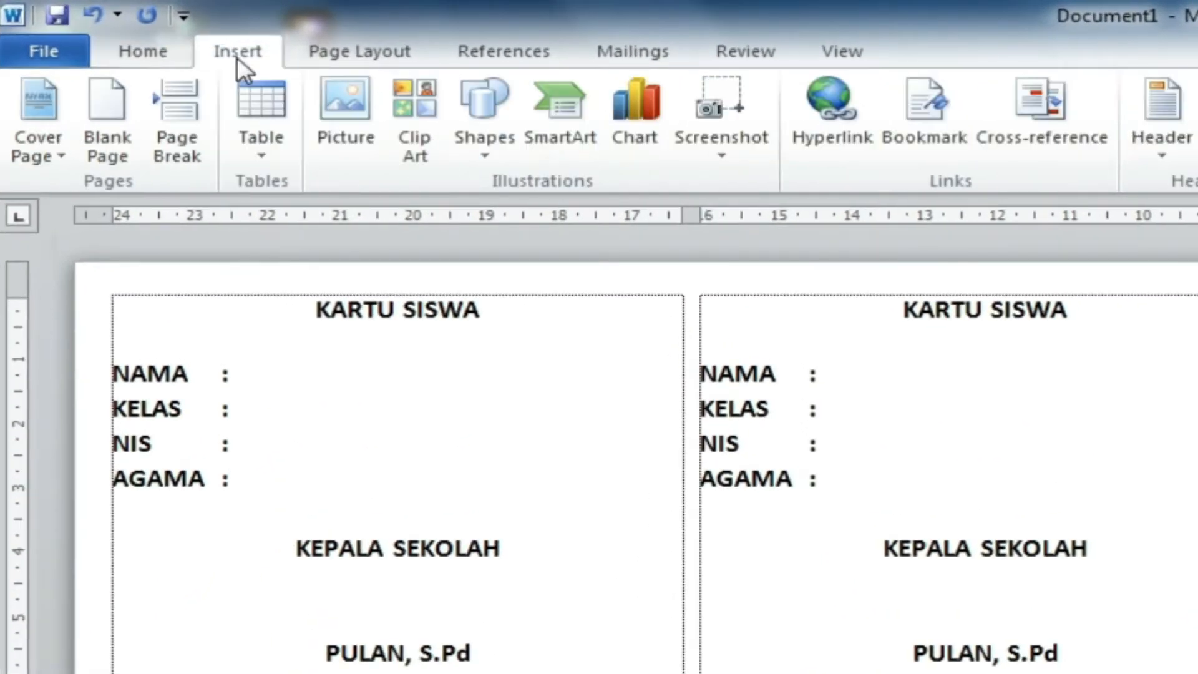
pyautogui.click(471, 163)
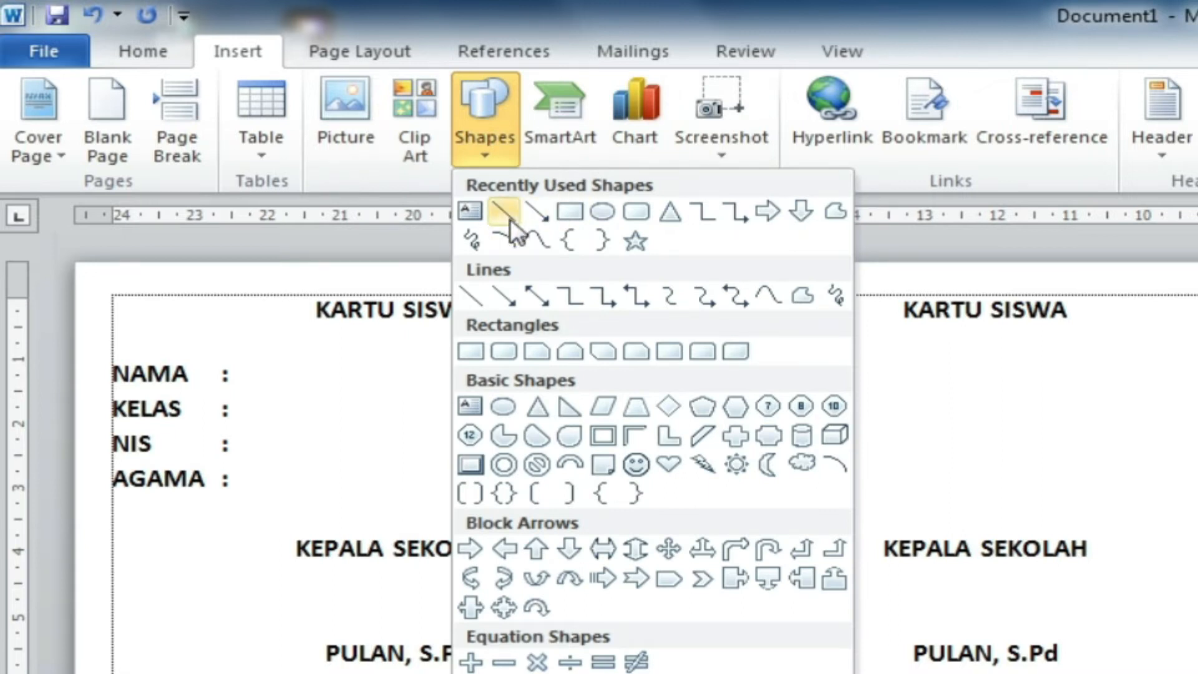
pyautogui.click(510, 219)
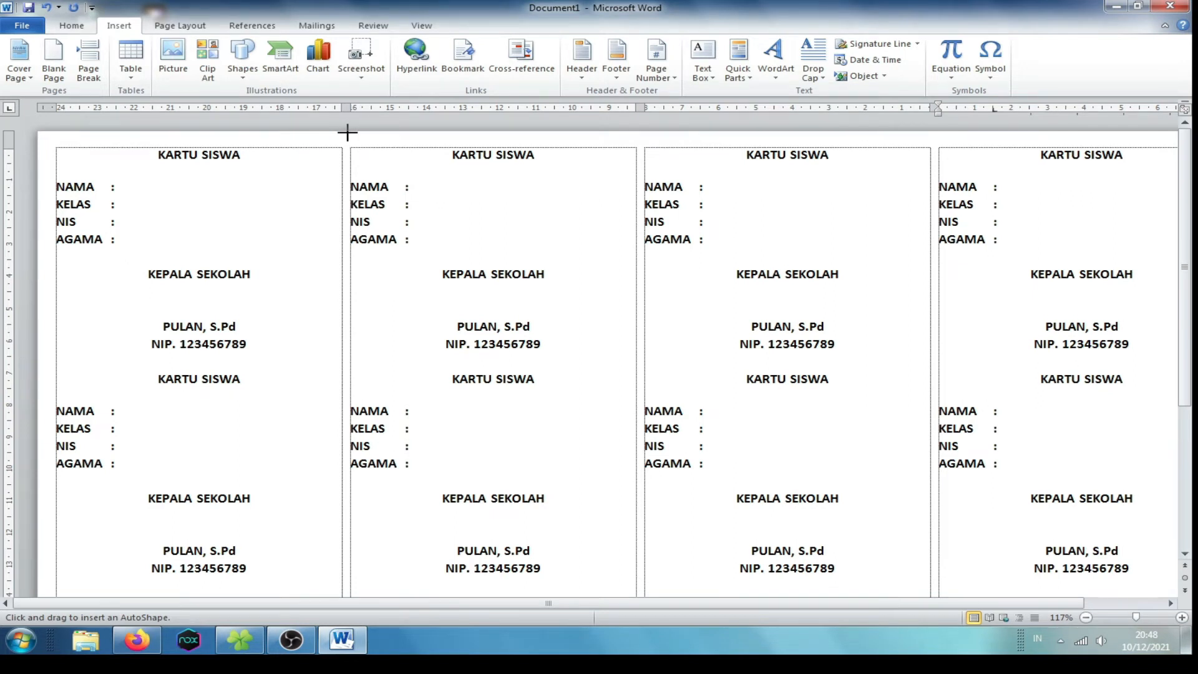
pyautogui.moveTo(345, 132)
pyautogui.mouseDown()
pyautogui.moveTo(364, 513)
pyautogui.moveTo(349, 645)
pyautogui.moveTo(356, 548)
pyautogui.moveTo(348, 615)
pyautogui.moveTo(347, 580)
pyautogui.mouseUp()
pyautogui.scroll(12, 428, 268)
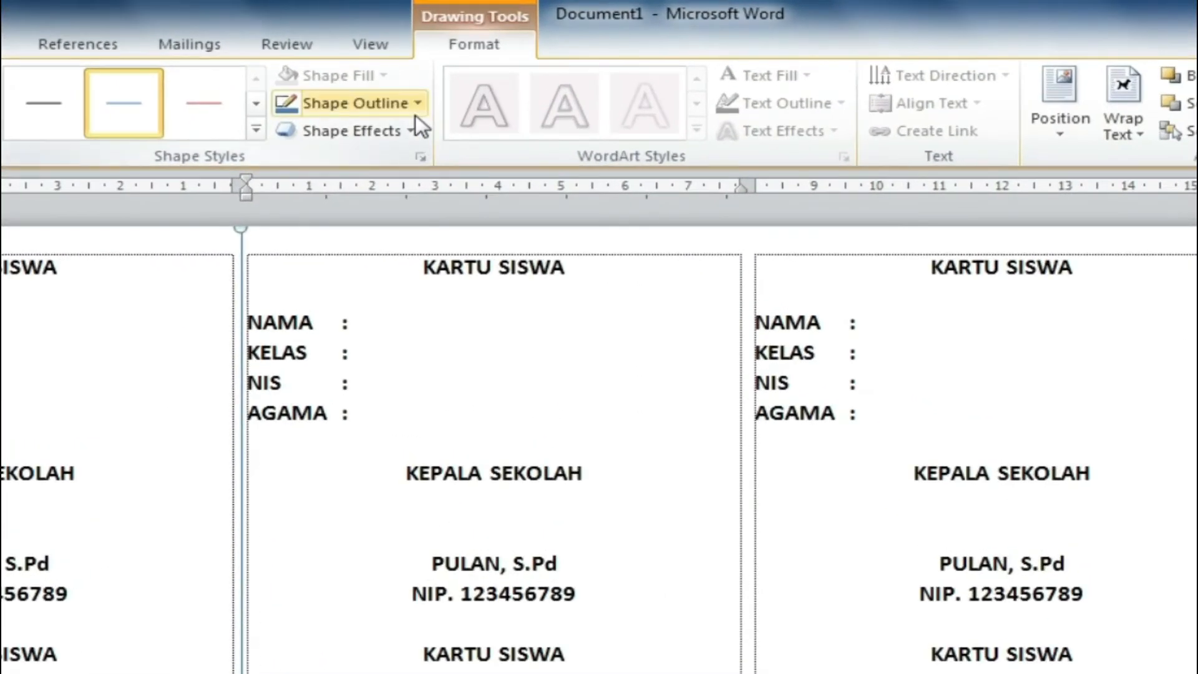
# Set the vertical line's outline colour to black and its weight to 1 pt
pyautogui.click(416, 114)
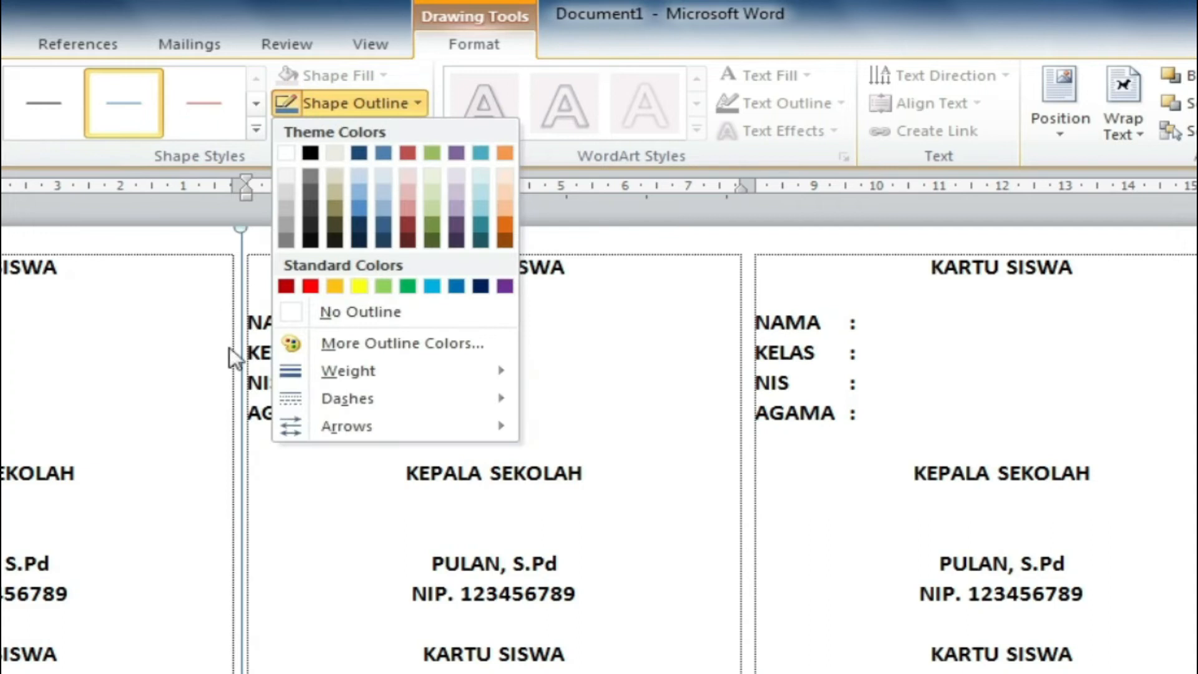
pyautogui.click(309, 155)
pyautogui.click(393, 103)
pyautogui.moveTo(421, 373)
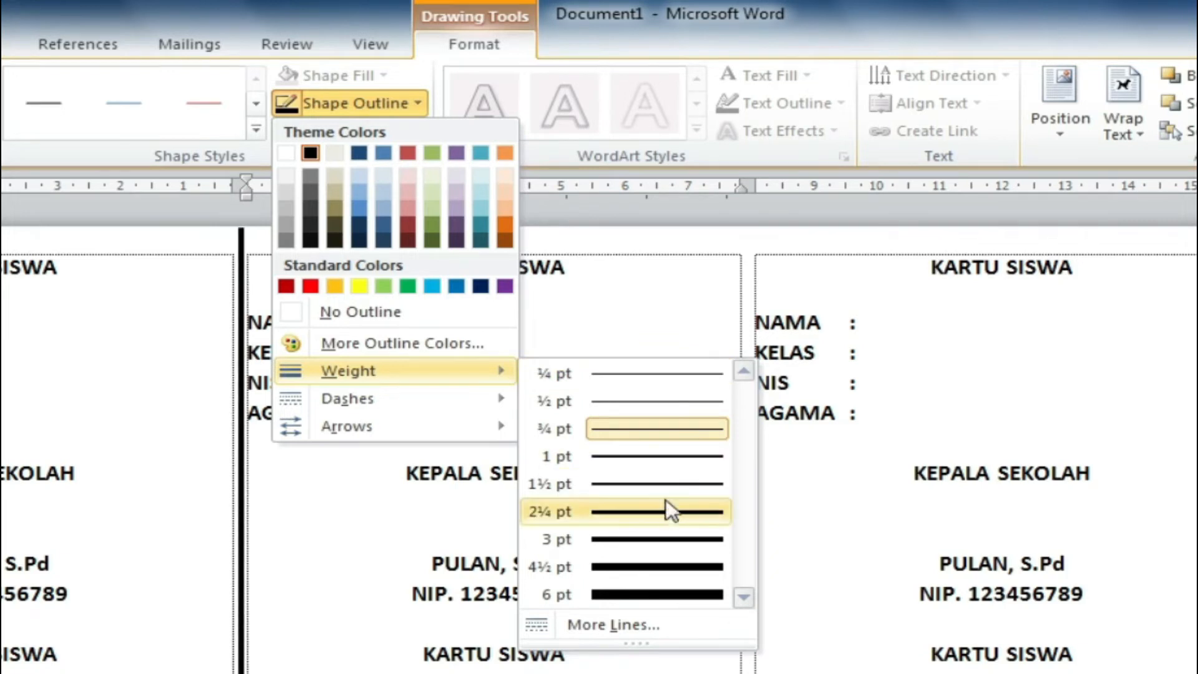
pyautogui.click(672, 462)
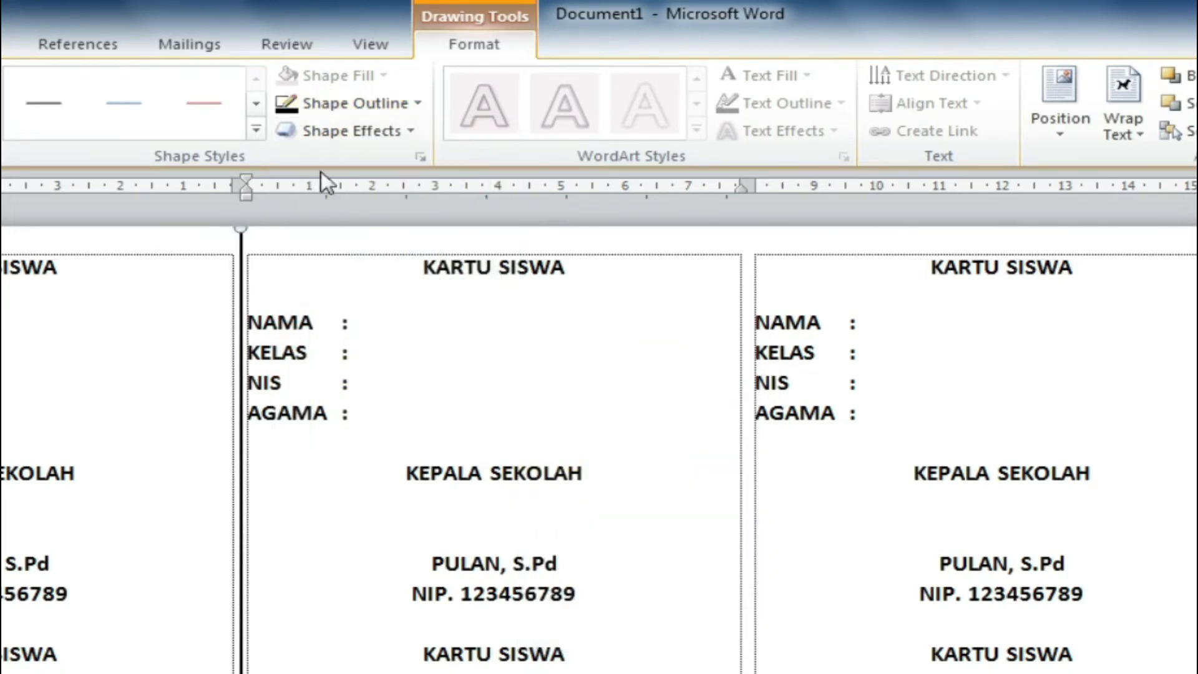
# Change the vertical line's dash style to Square Dot
pyautogui.click(412, 106)
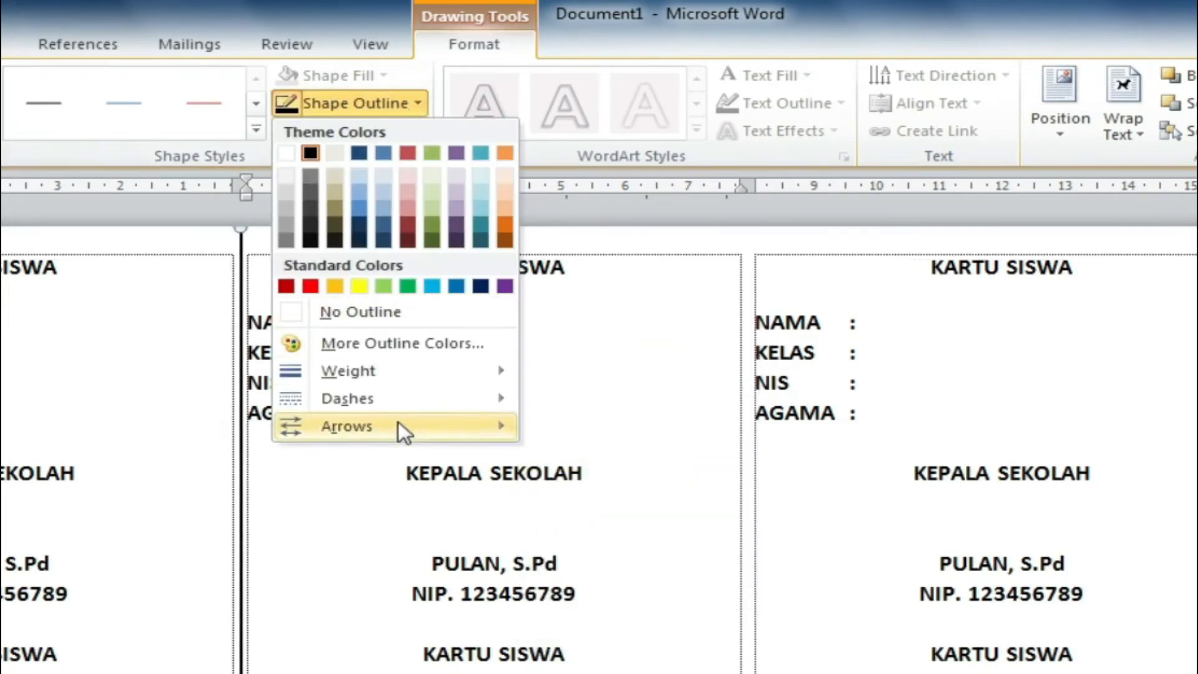
pyautogui.moveTo(340, 399)
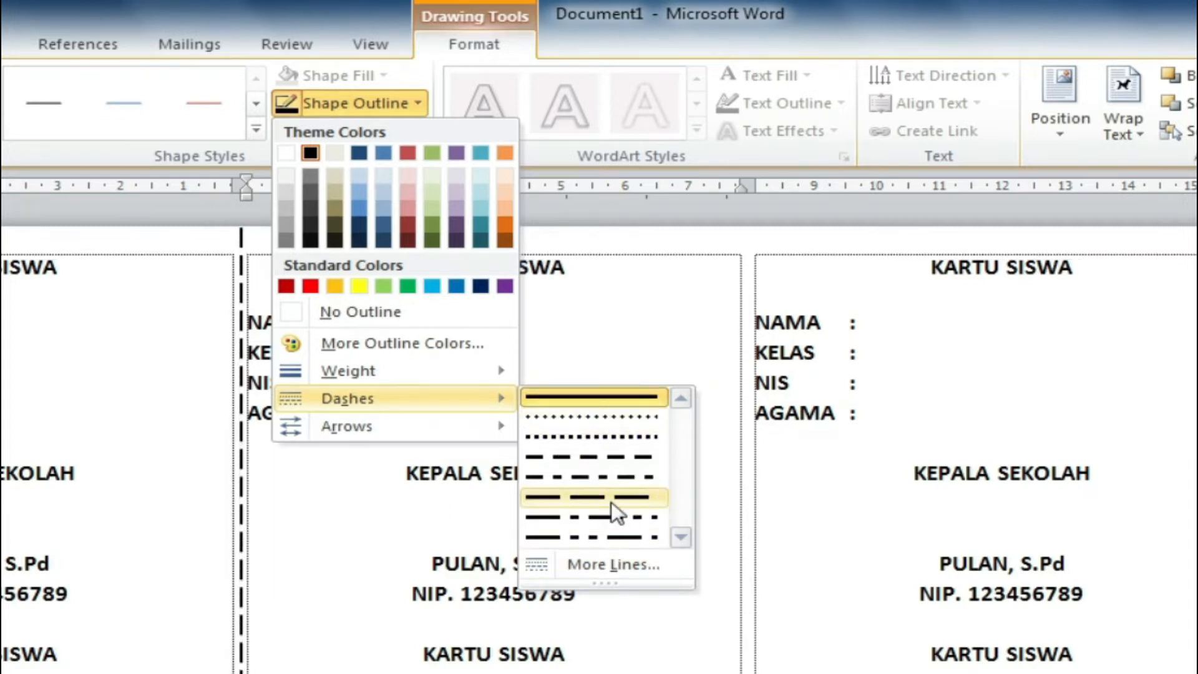
pyautogui.click(606, 443)
pyautogui.scroll(-3, 481, 294)
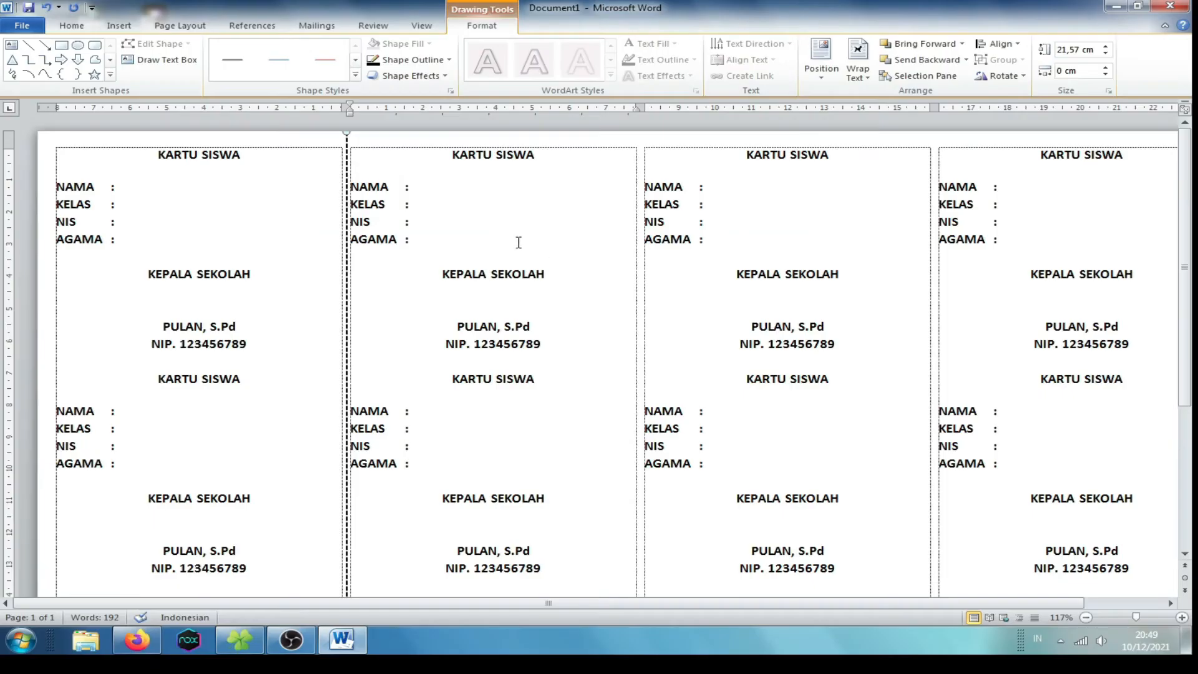
pyautogui.scroll(3, 482, 294)
# Duplicate the dashed vertical line and place the copy in the gap between the second and third columns, spanning the page height
pyautogui.click(347, 222)
pyautogui.click(447, 225)
pyautogui.hotkey('ctrl', 'v')
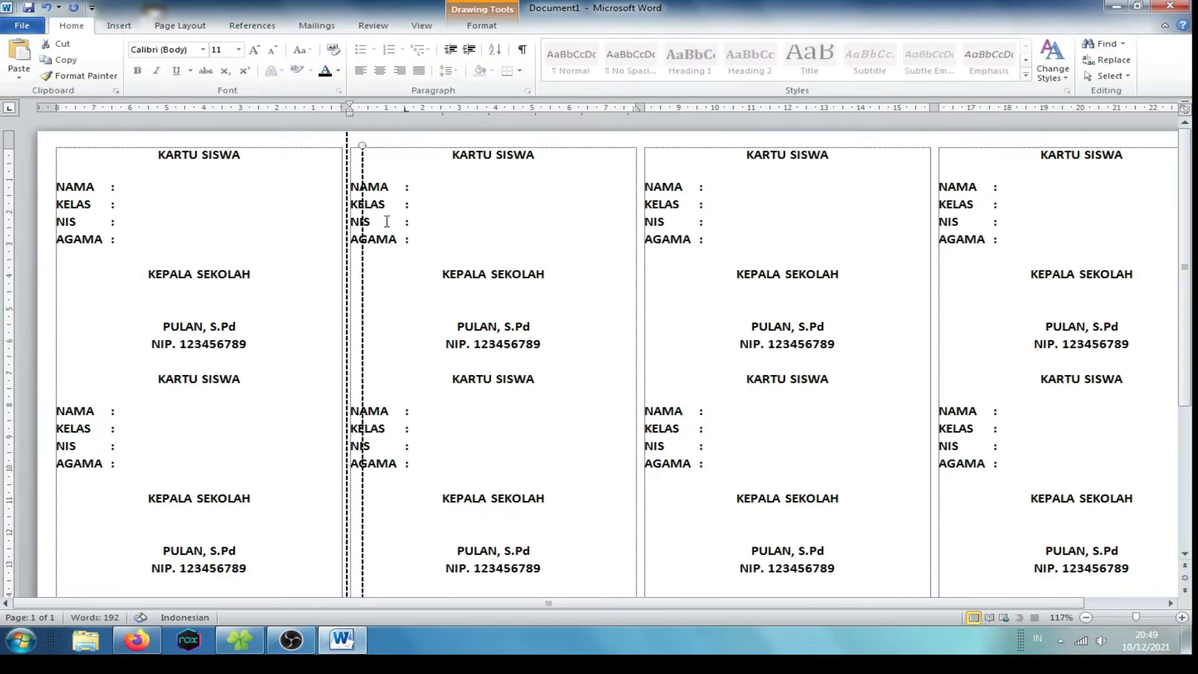
pyautogui.click(364, 226)
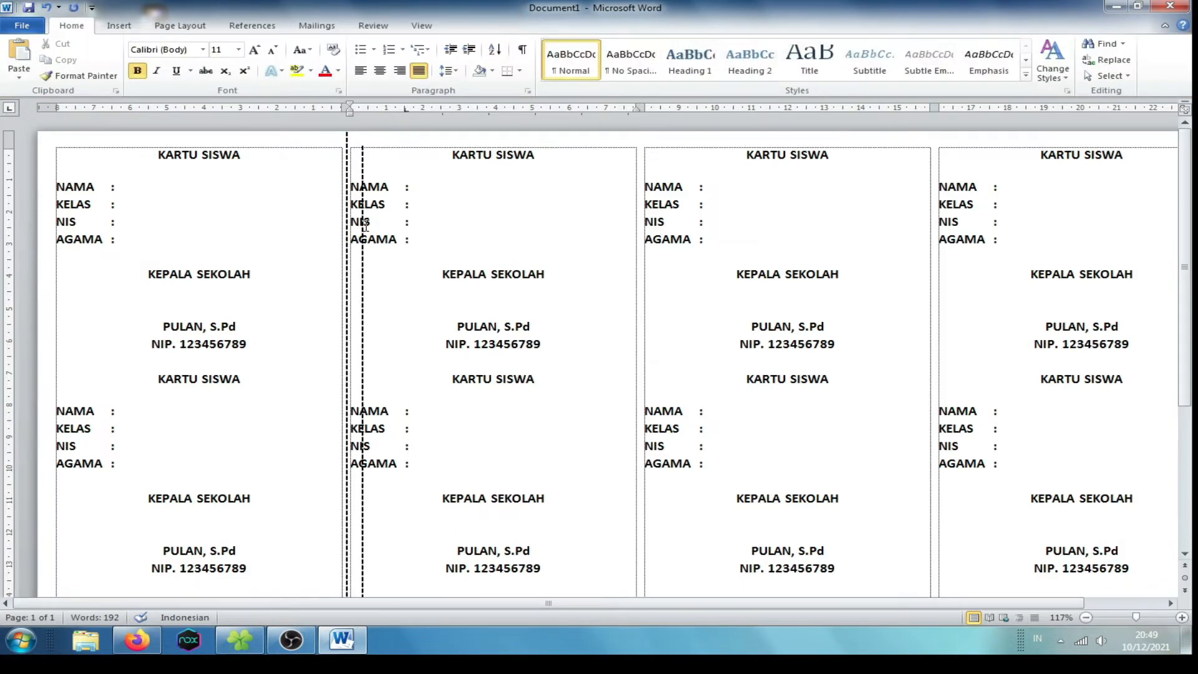
pyautogui.click(363, 227)
pyautogui.moveTo(363, 223); pyautogui.dragTo(641, 214)
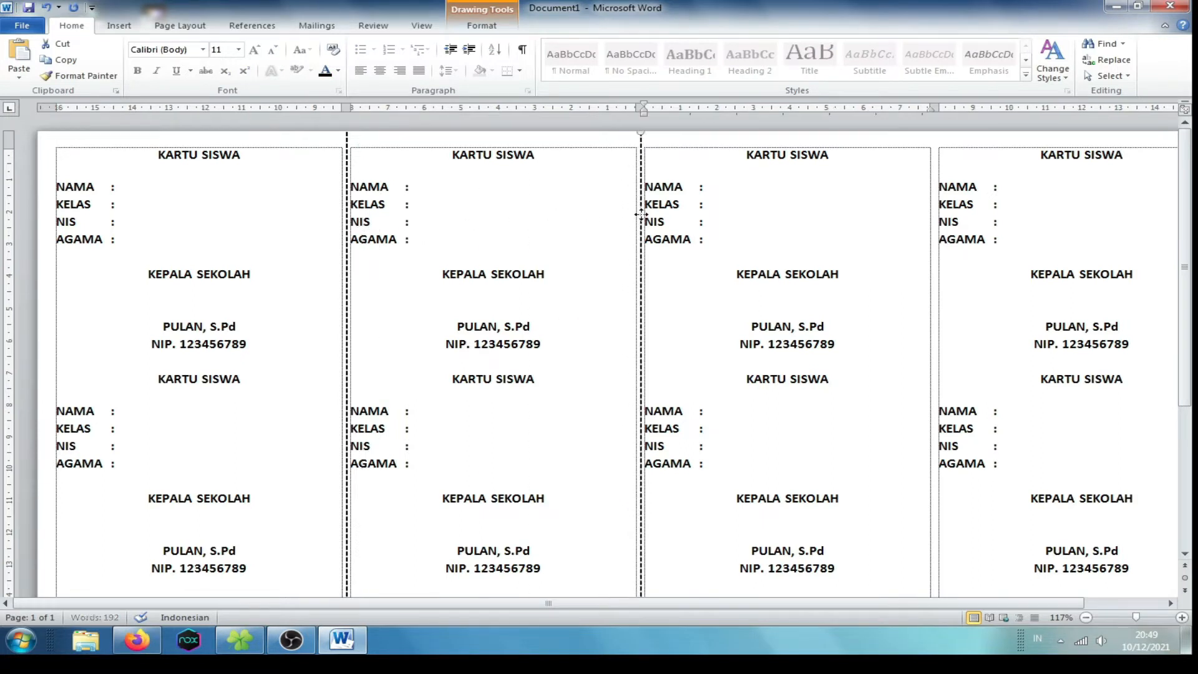
pyautogui.scroll(-5, 852, 348)
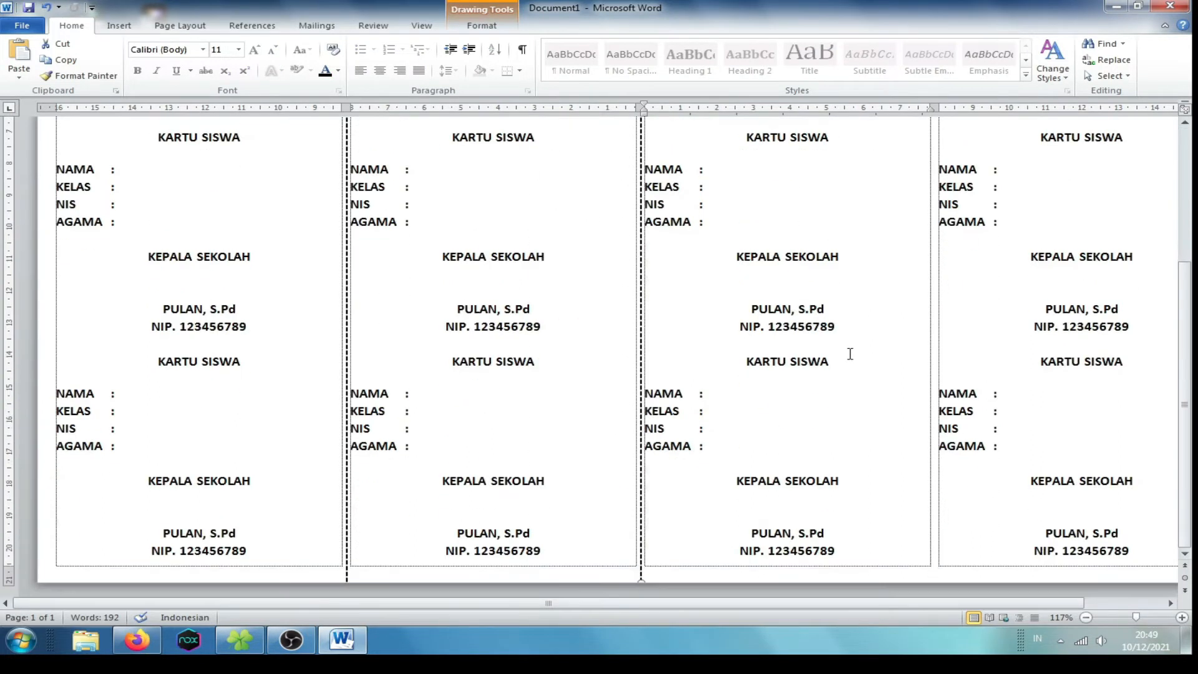
pyautogui.scroll(5, 851, 349)
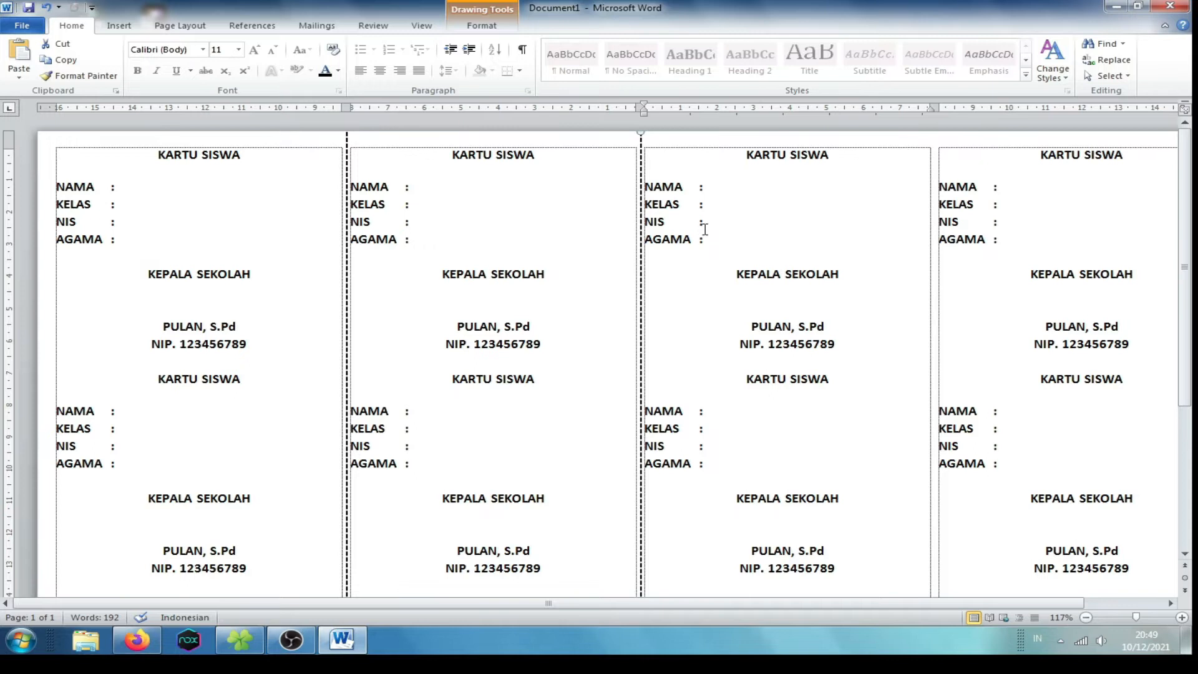
# Add another copy of the dashed line and position it in the gap between the third and fourth columns
pyautogui.scroll(-3, 677, 241)
pyautogui.scroll(3, 677, 242)
pyautogui.moveTo(647, 248); pyautogui.dragTo(934, 245)
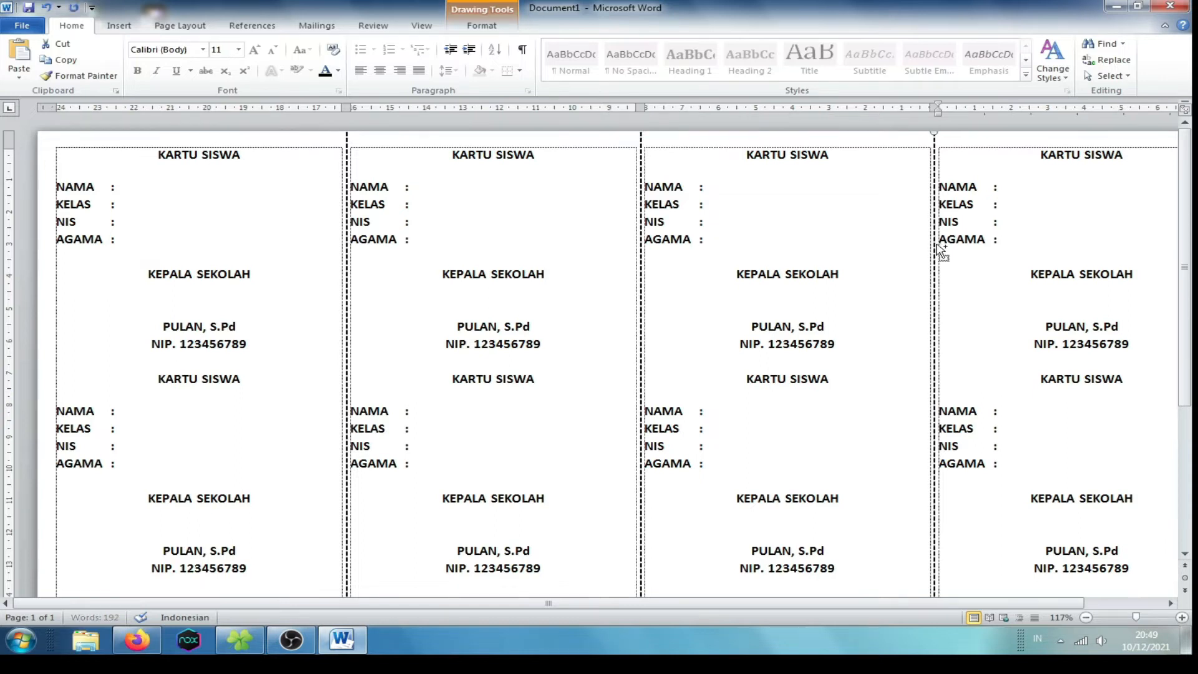
pyautogui.moveTo(1001, 605); pyautogui.dragTo(1082, 605)
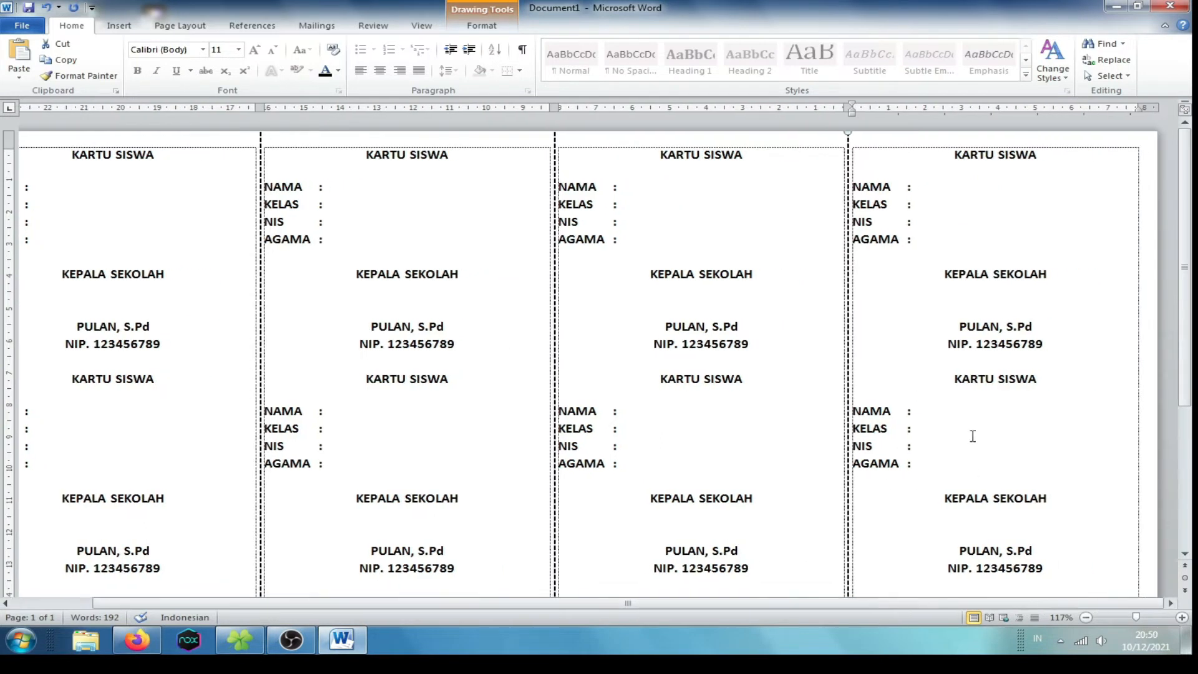
pyautogui.scroll(-1, 596, 440)
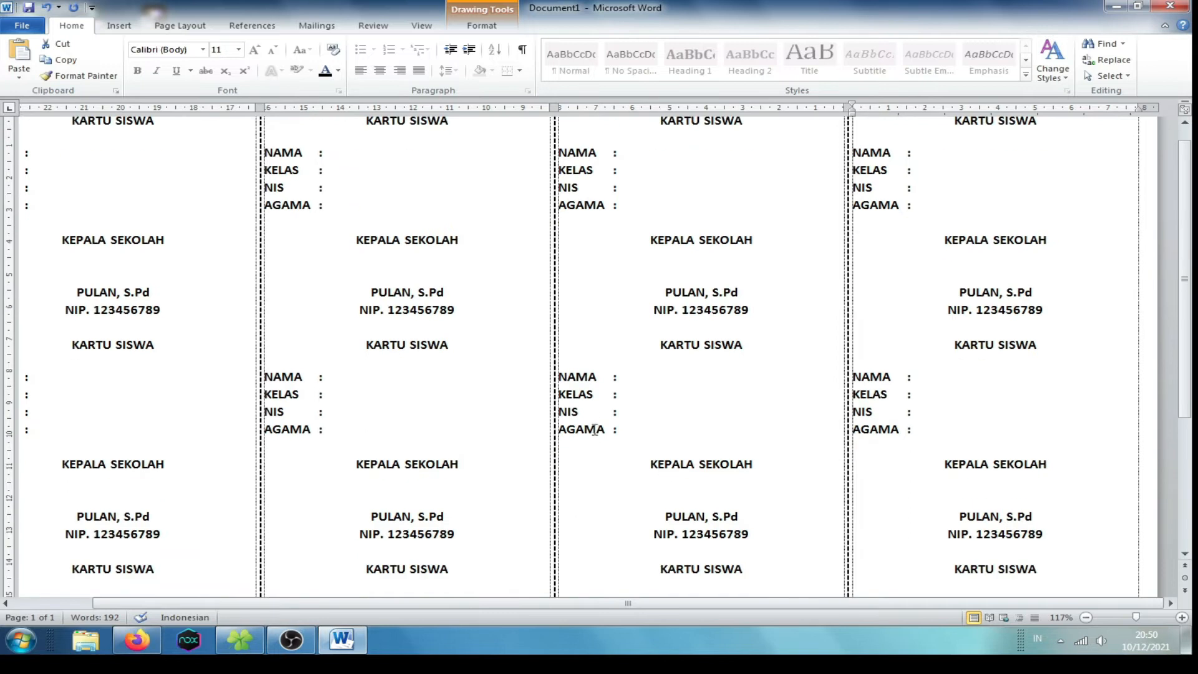
pyautogui.click(220, 386)
pyautogui.scroll(1, 219, 386)
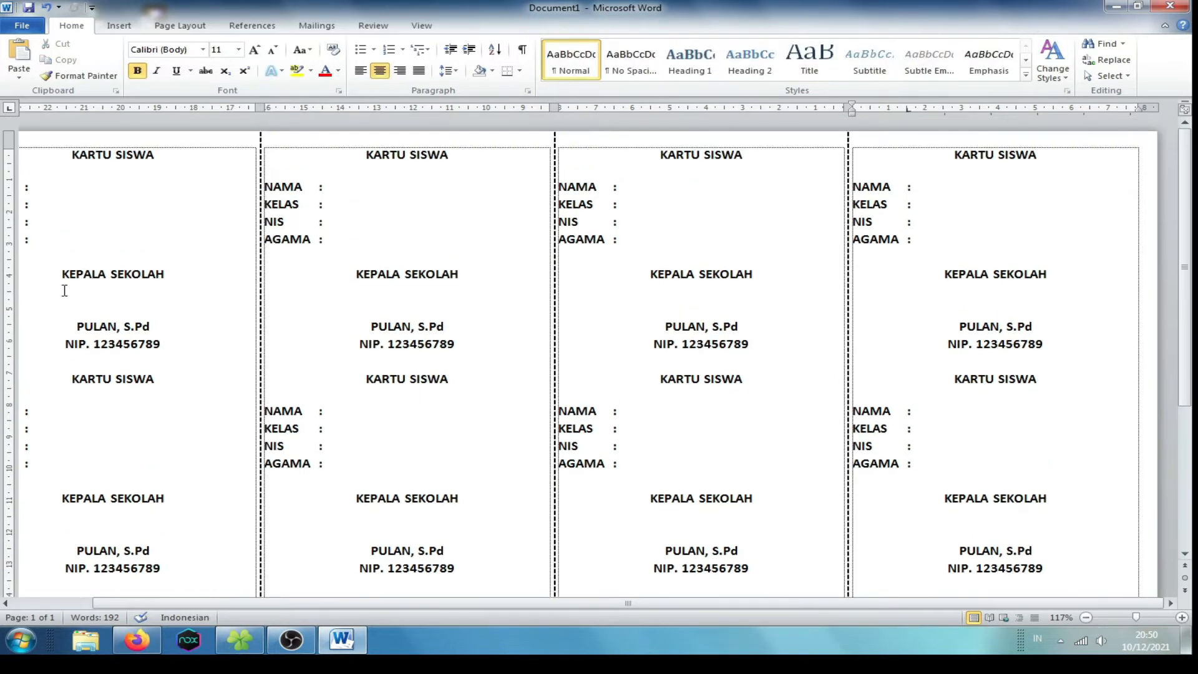
pyautogui.click(84, 409)
pyautogui.scroll(-4, 143, 267)
pyautogui.scroll(4, 143, 267)
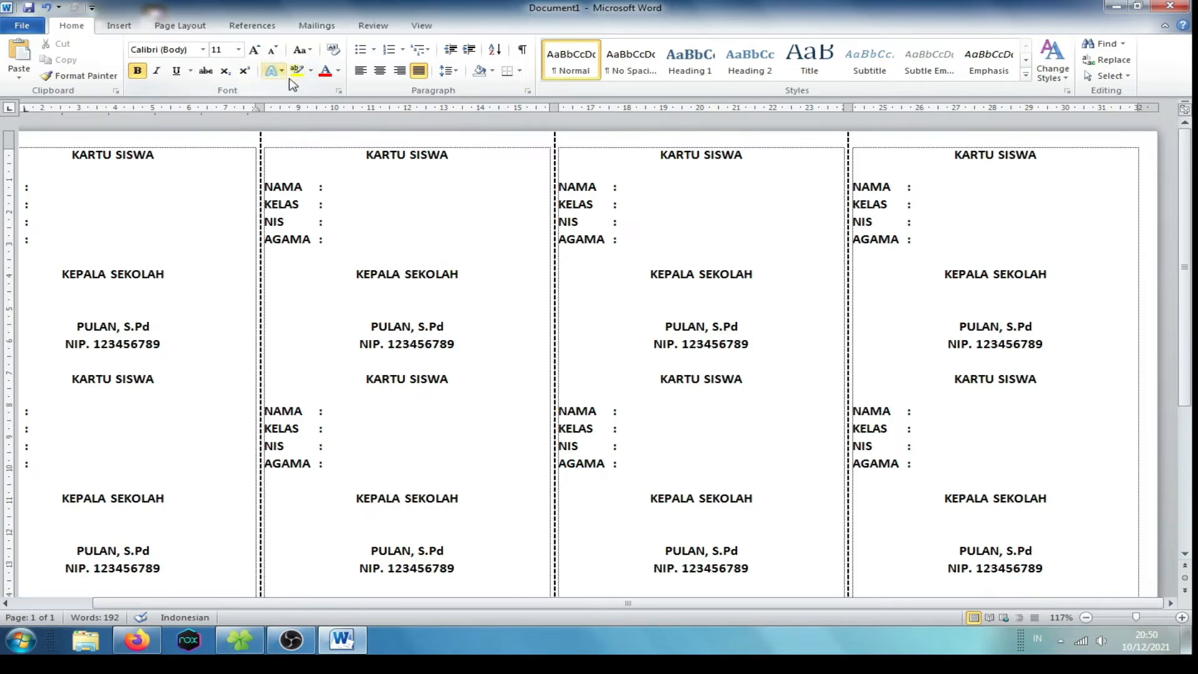
# Draw a straight horizontal line about 33.02 cm long across the full page width, between the first and second rows of cards
pyautogui.click(125, 30)
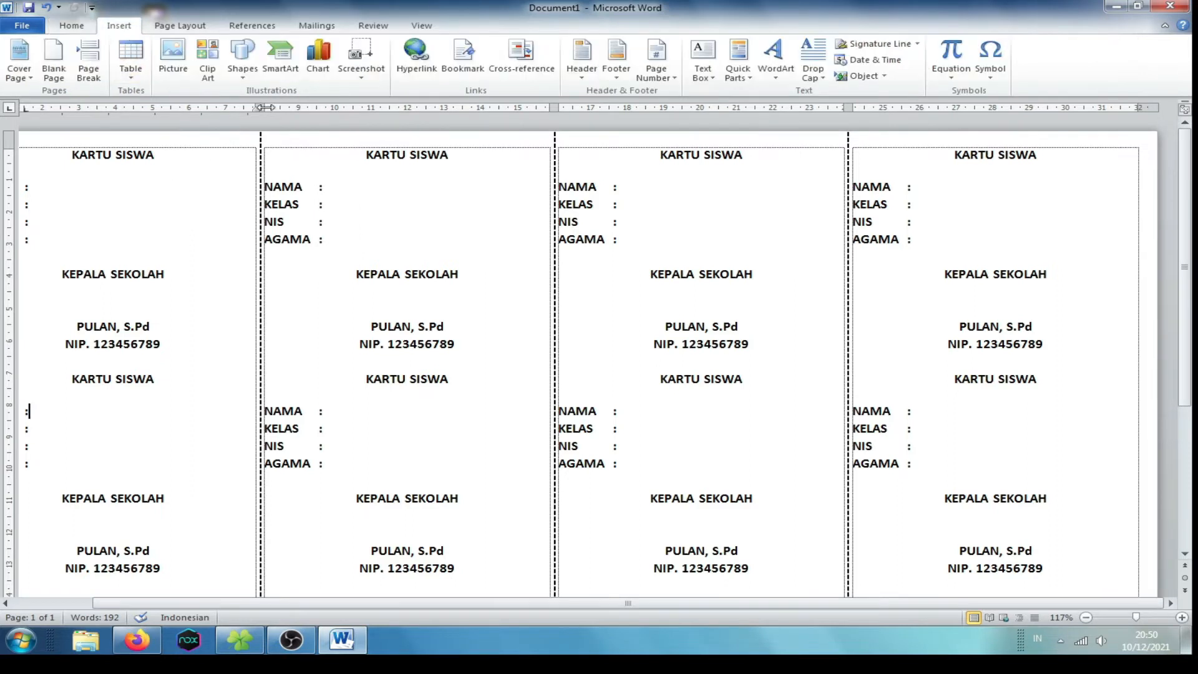
pyautogui.click(243, 57)
pyautogui.click(253, 108)
pyautogui.scroll(-4, 166, 300)
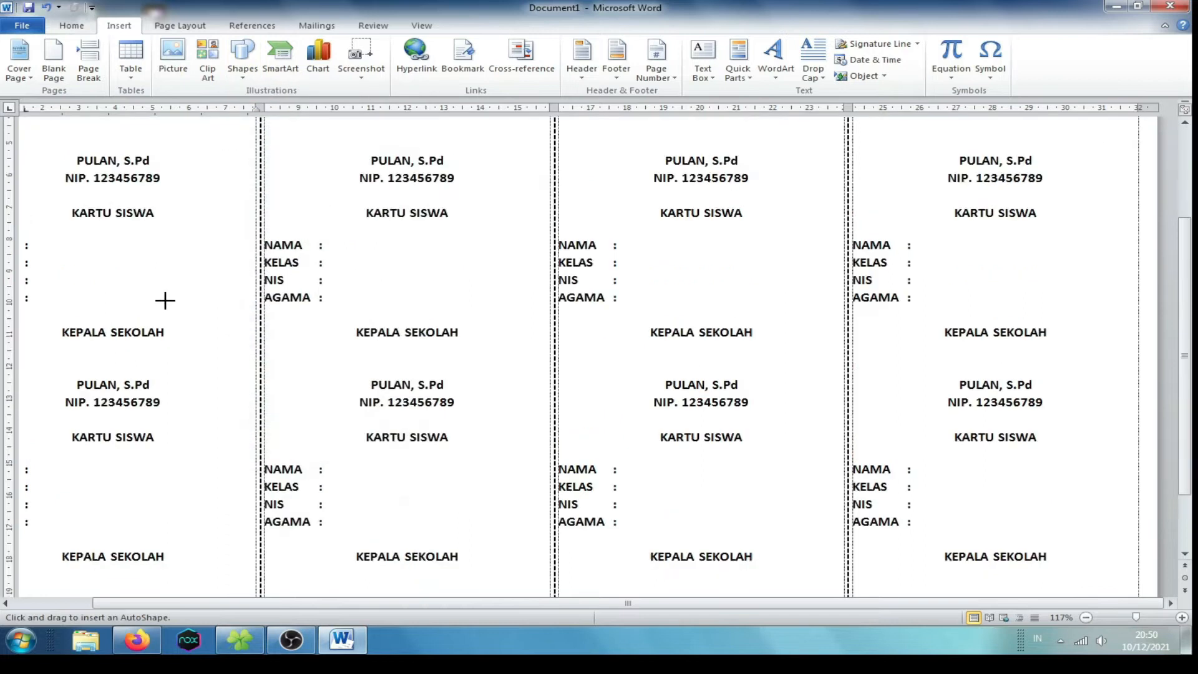
pyautogui.scroll(4, 104, 314)
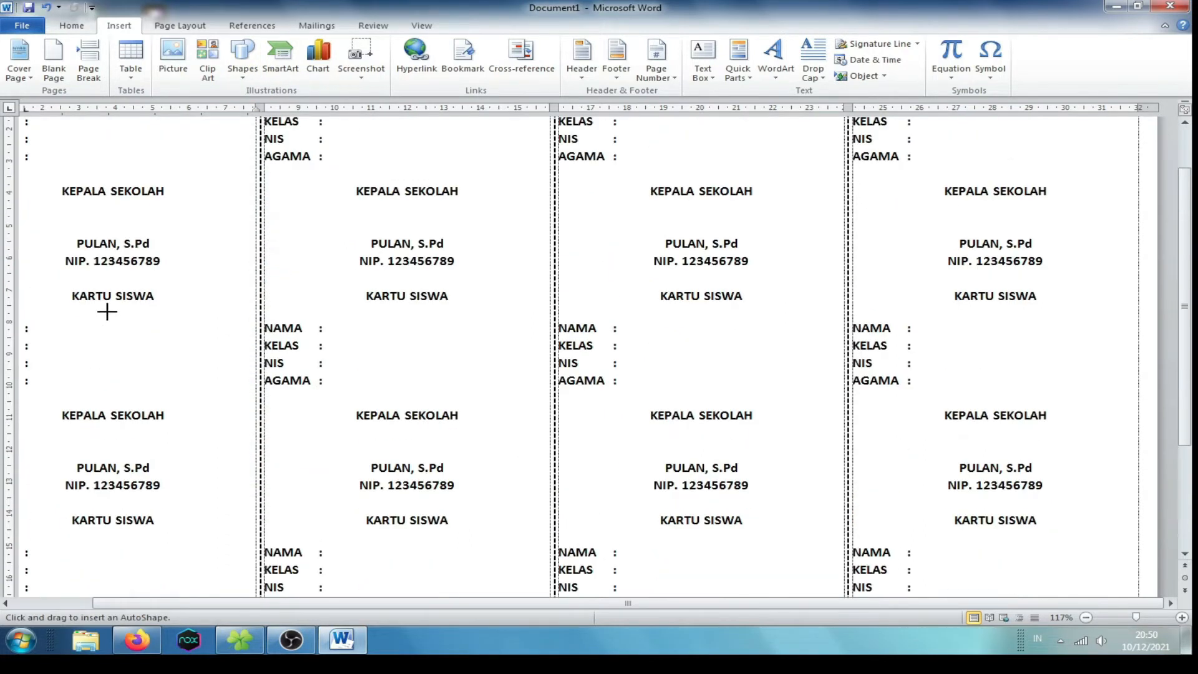
pyautogui.scroll(2, 108, 312)
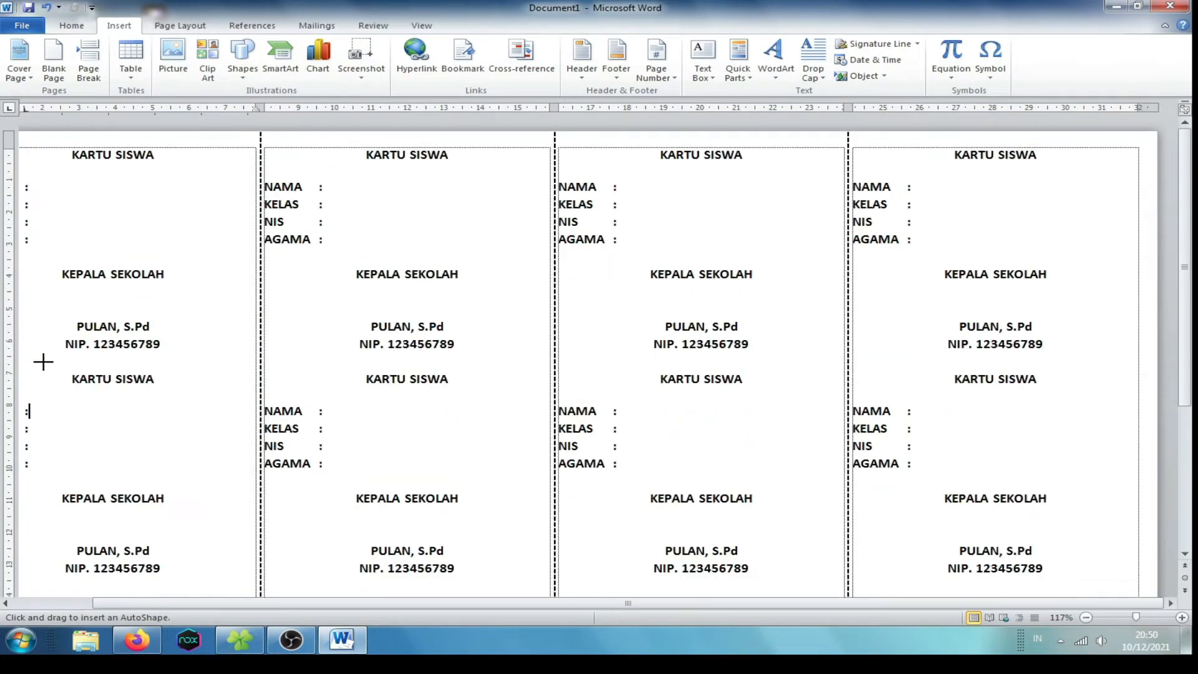
pyautogui.click(1086, 616)
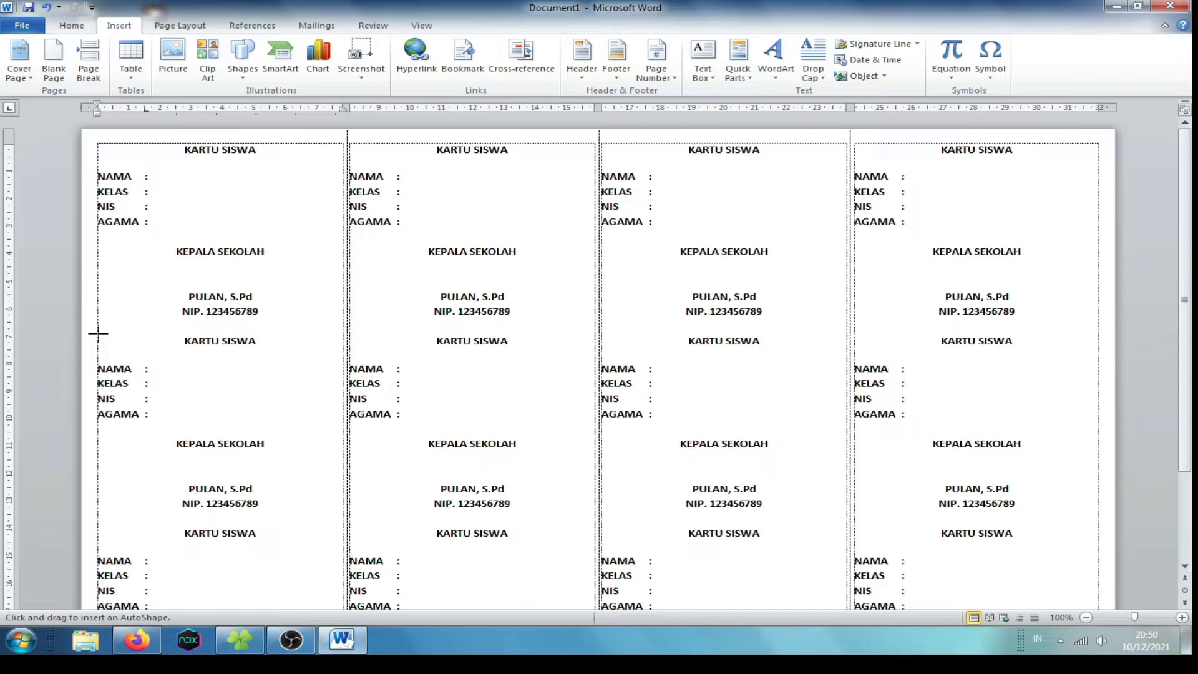
pyautogui.moveTo(81, 327); pyautogui.dragTo(1114, 328)
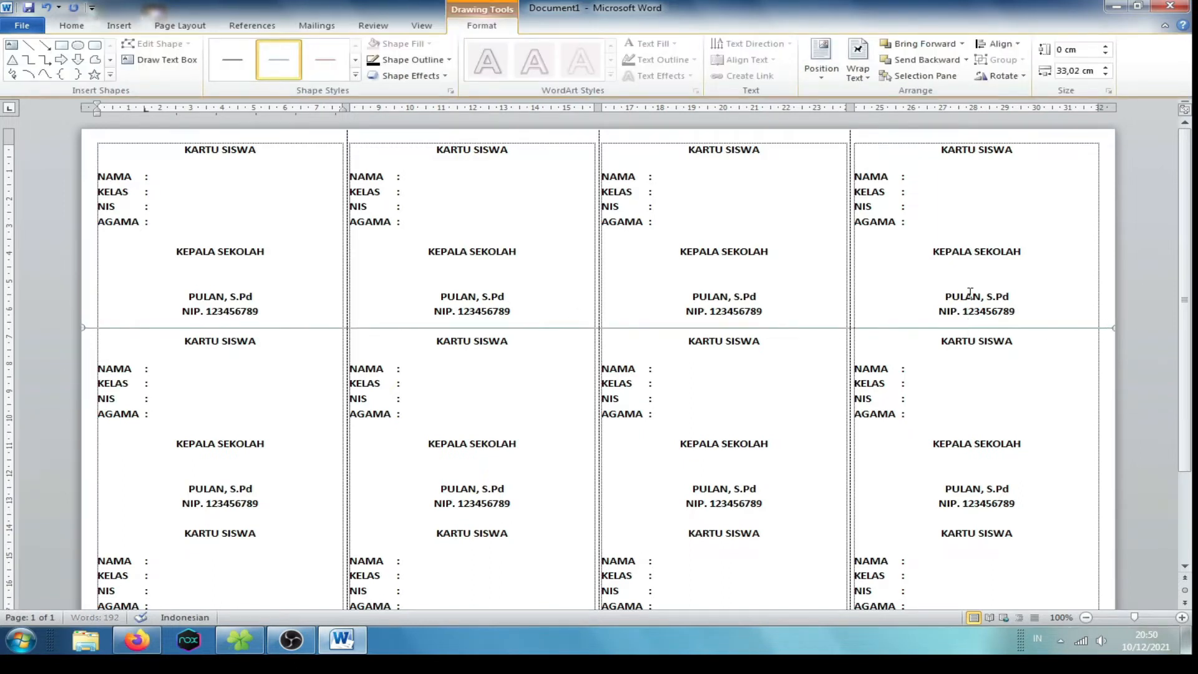
# Set the horizontal line's outline colour to black and its weight to match the vertical cutting lines
pyautogui.click(412, 60)
pyautogui.click(387, 88)
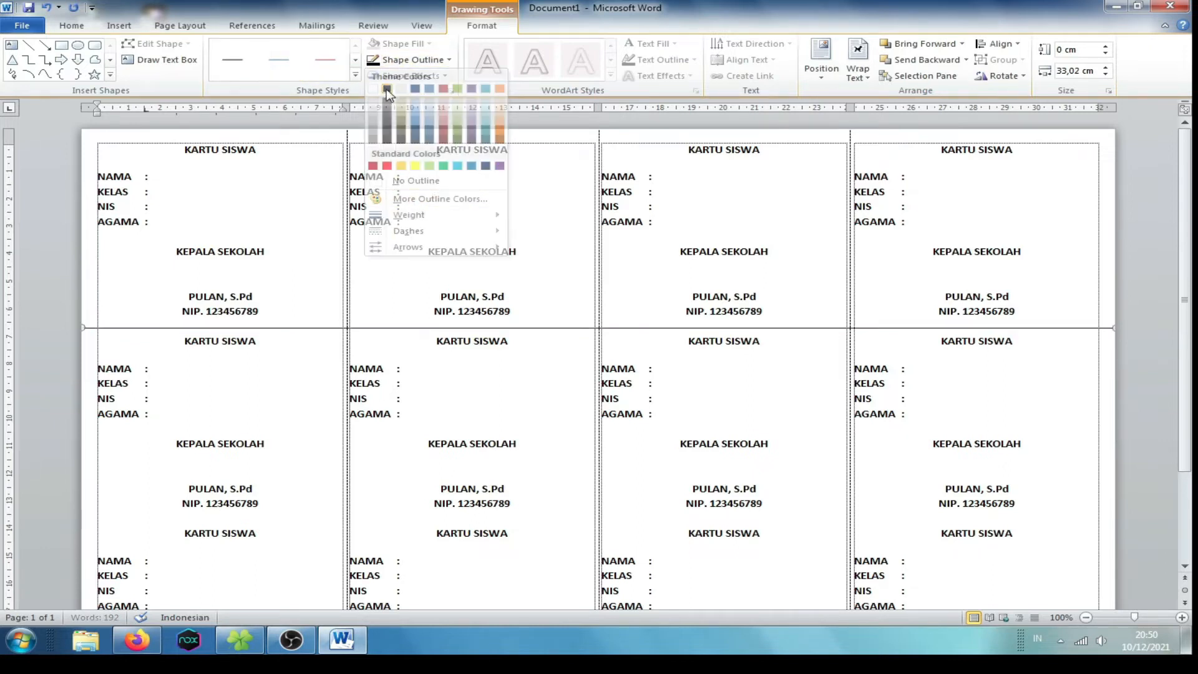
pyautogui.click(412, 60)
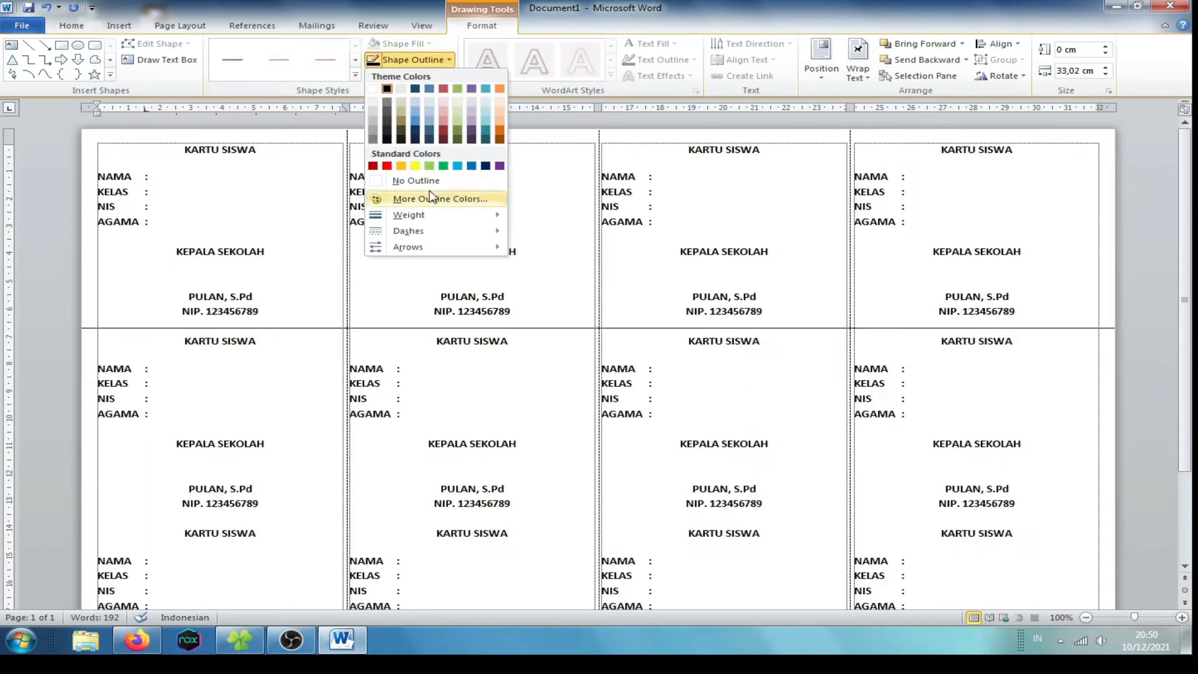
pyautogui.moveTo(474, 215)
pyautogui.click(599, 265)
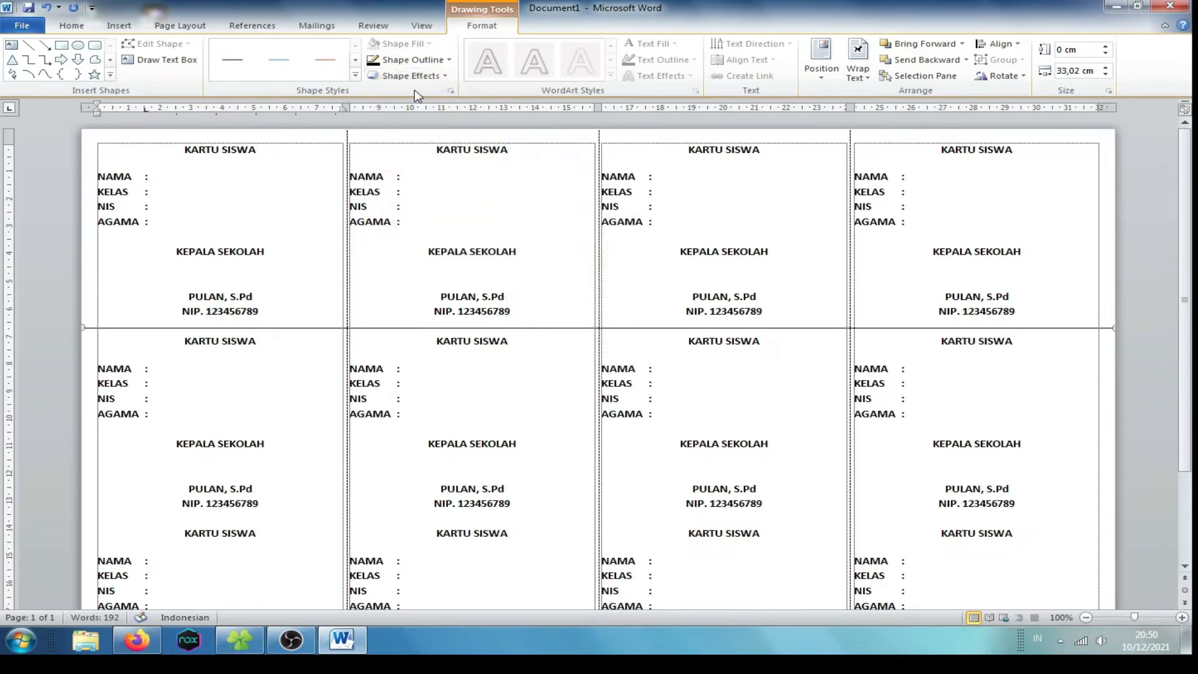
# Change the horizontal line's dash style to Square Dot
pyautogui.click(412, 59)
pyautogui.moveTo(440, 232)
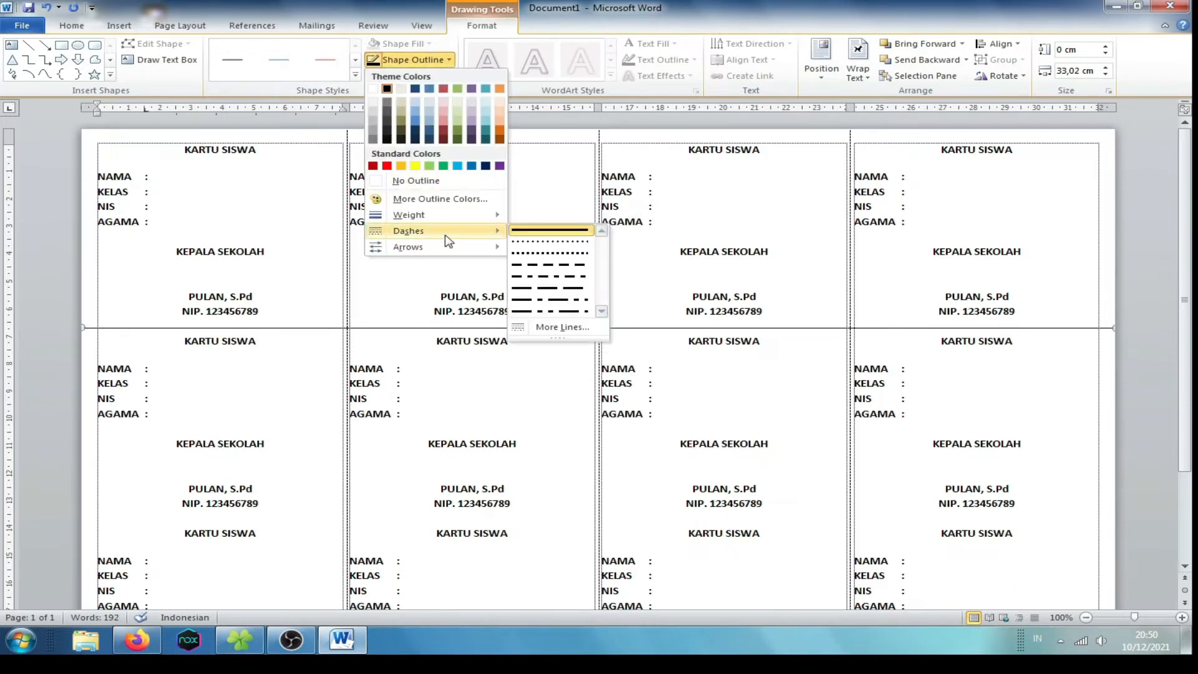
pyautogui.click(558, 256)
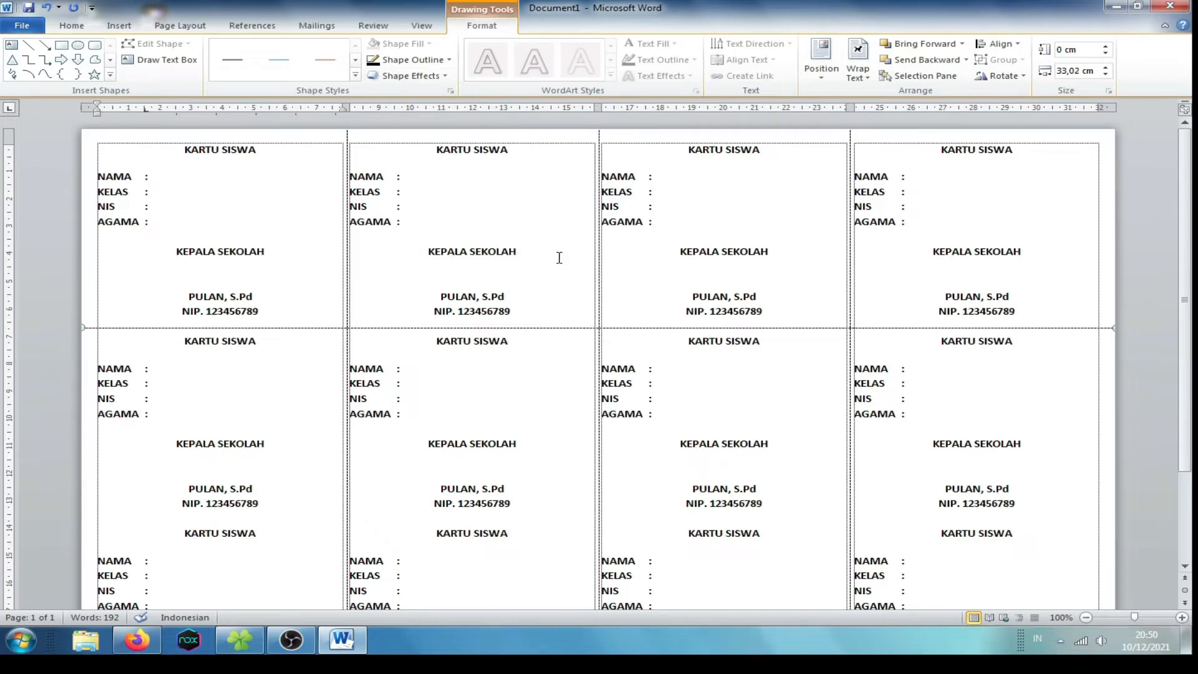
# Duplicate the dashed horizontal line and place the copy between the second and third rows of cards, spanning the page width
pyautogui.scroll(-3, 468, 366)
pyautogui.scroll(-1, 434, 307)
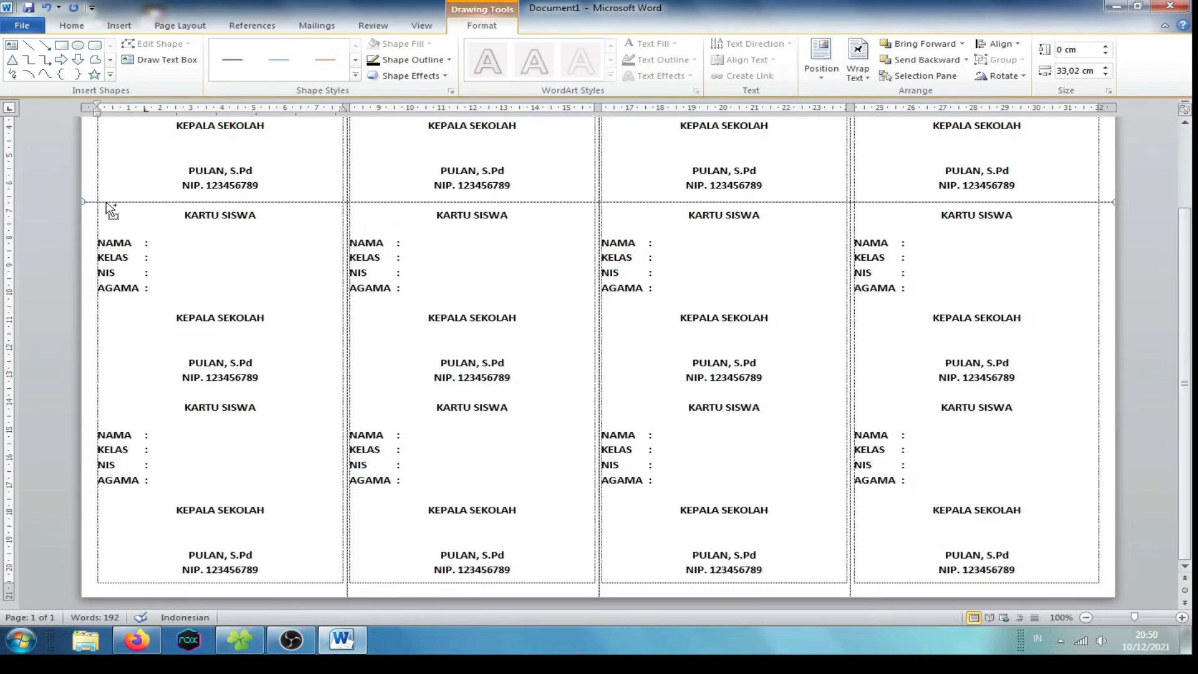
pyautogui.moveTo(102, 200); pyautogui.dragTo(108, 390)
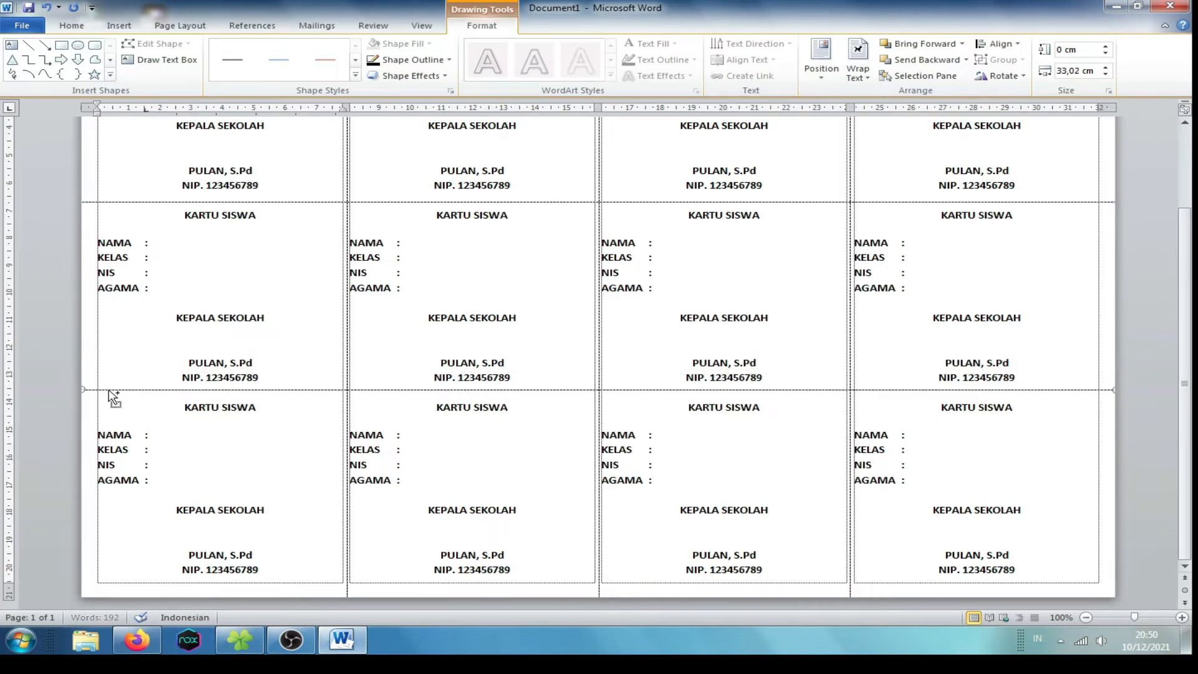
pyautogui.click(1133, 340)
pyautogui.scroll(3, 267, 368)
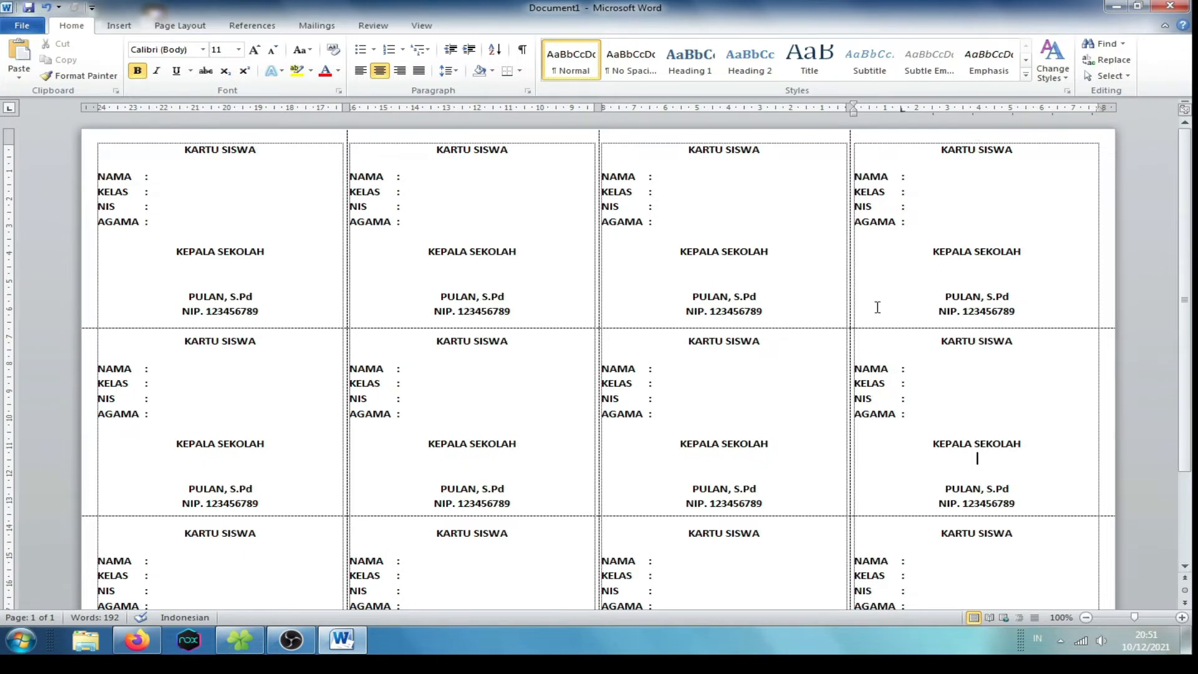
# Save the document in the Documents library as a Word Document named KARTU SISWA
pyautogui.click(960, 214)
pyautogui.hotkey('ctrl', 's')
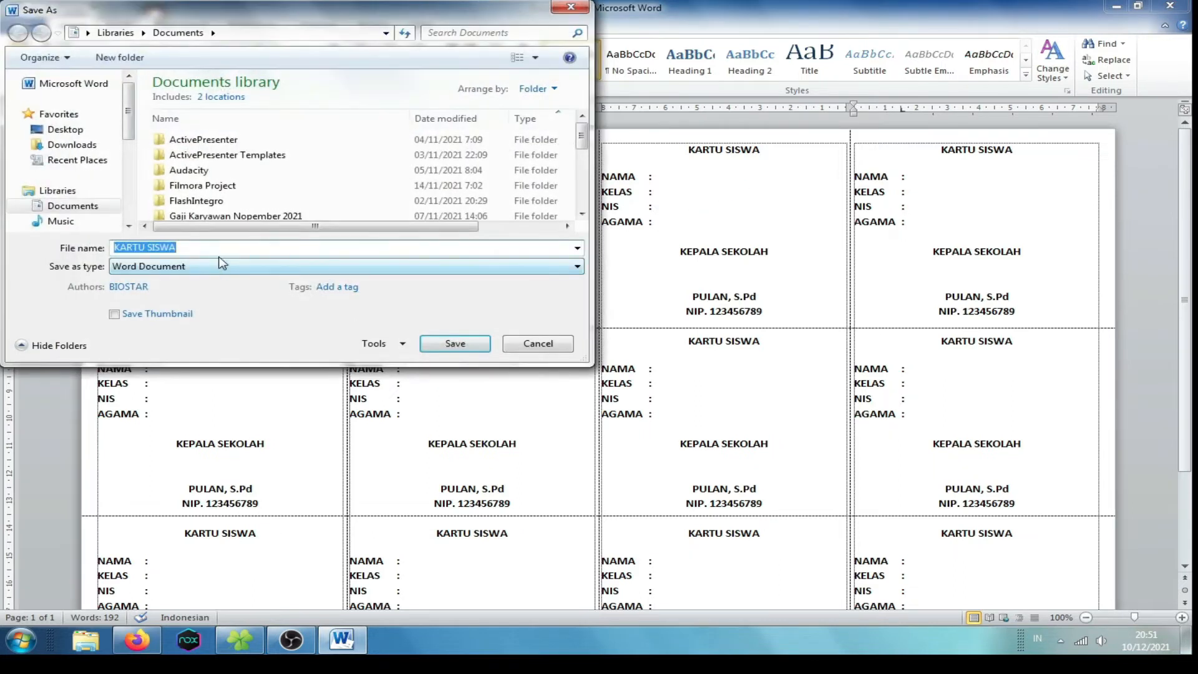
pyautogui.click(229, 250)
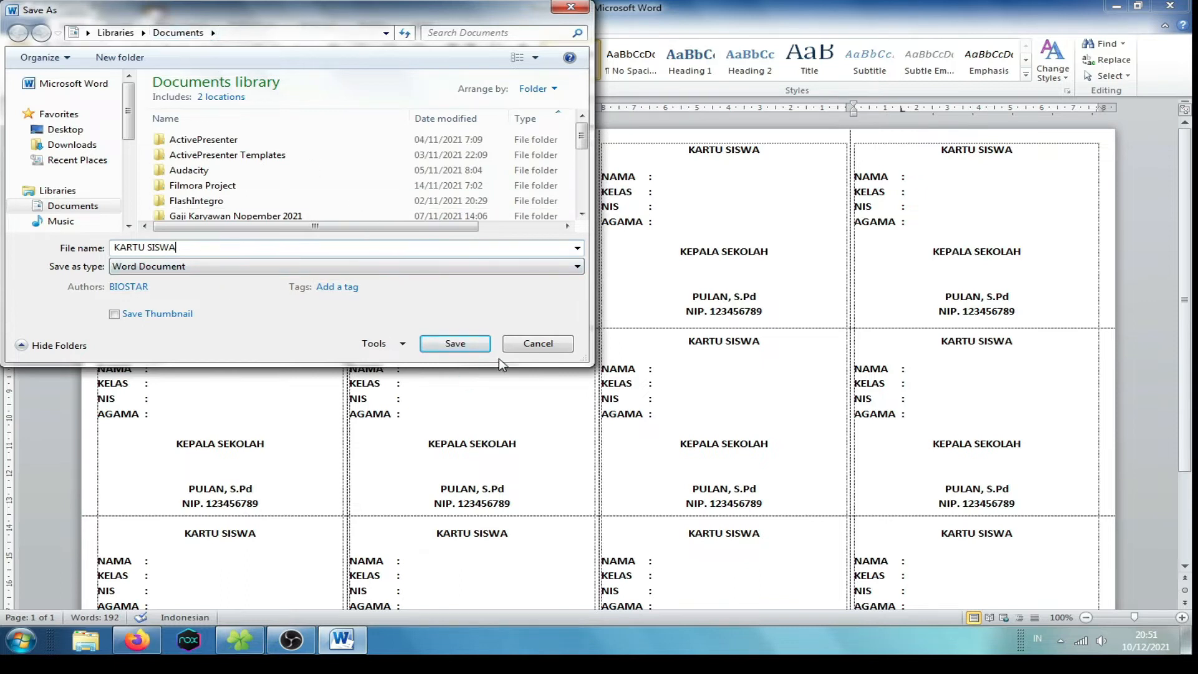
pyautogui.click(464, 350)
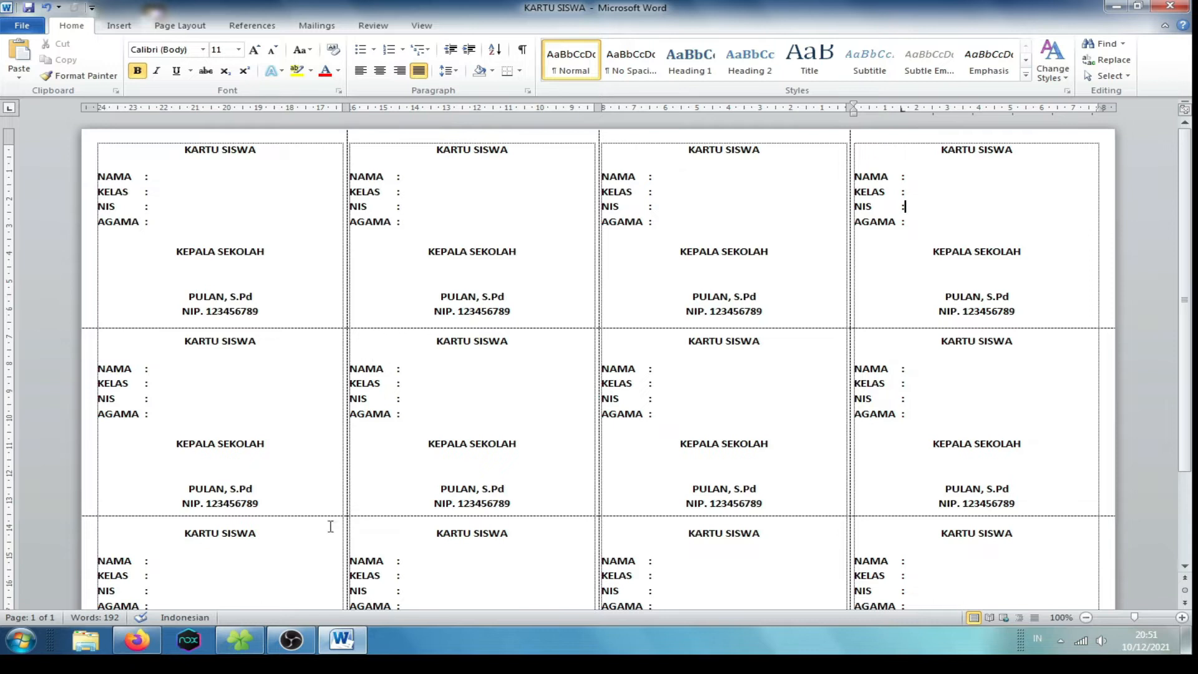
# Switch to the file manager and open the Nama Siswa Excel workbook from the Documents library
pyautogui.click(256, 650)
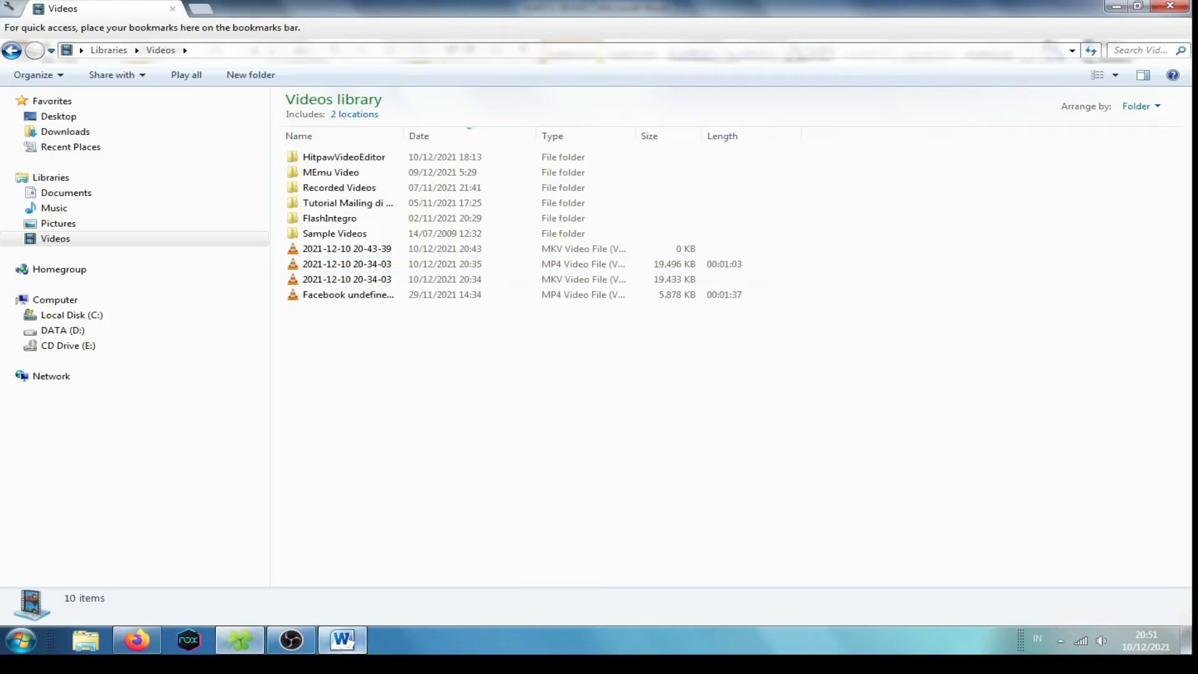
pyautogui.click(341, 640)
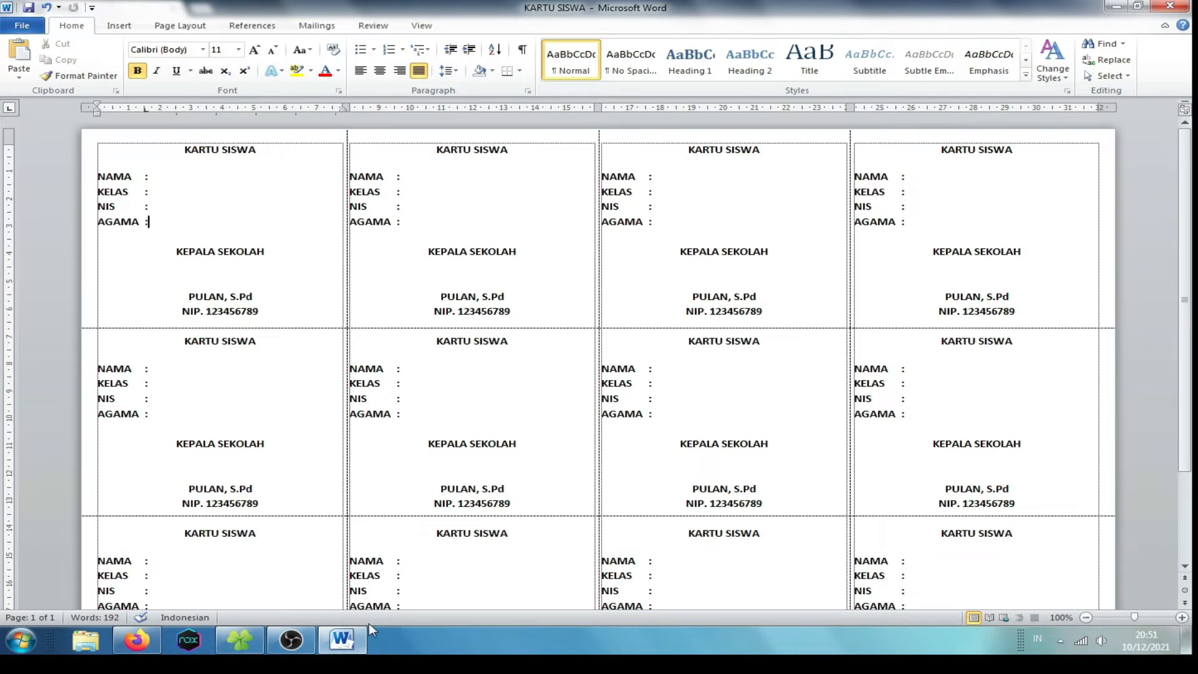
pyautogui.click(256, 635)
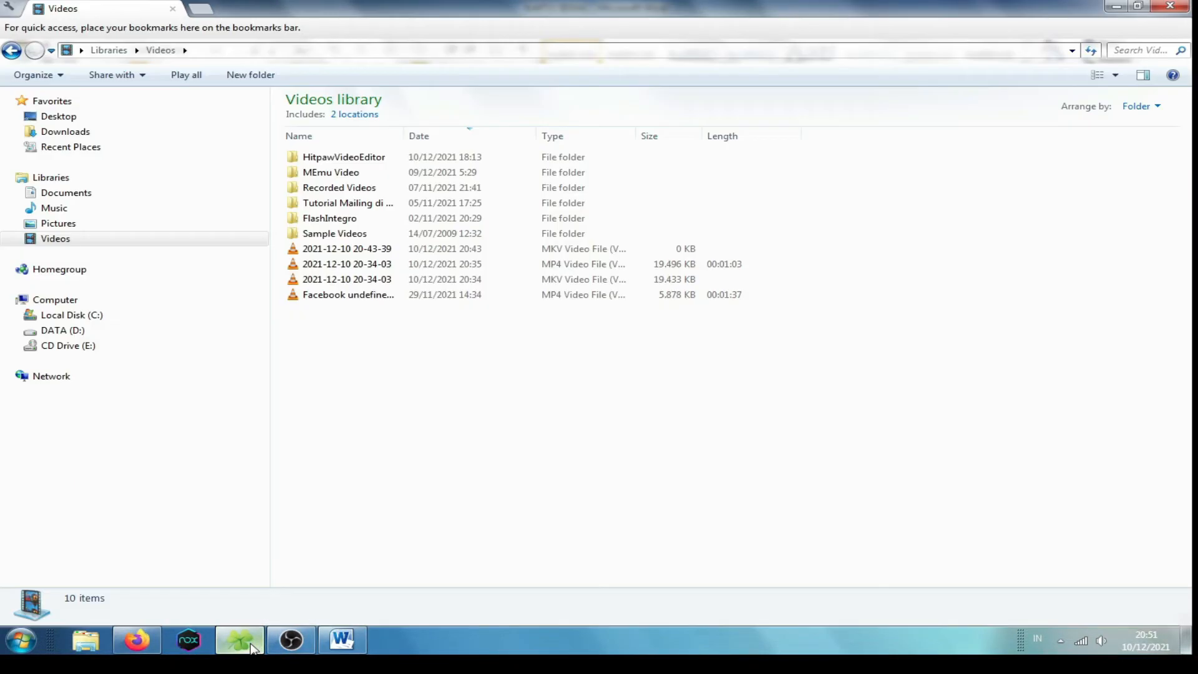
pyautogui.click(101, 197)
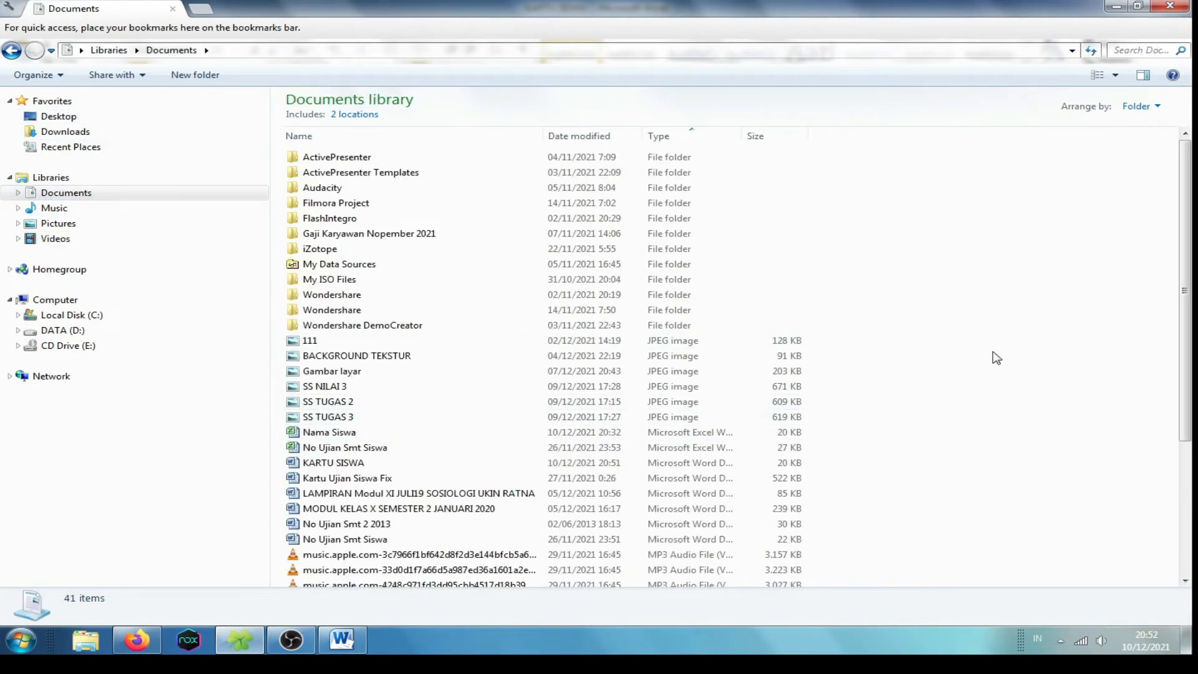
pyautogui.scroll(-4, 923, 387)
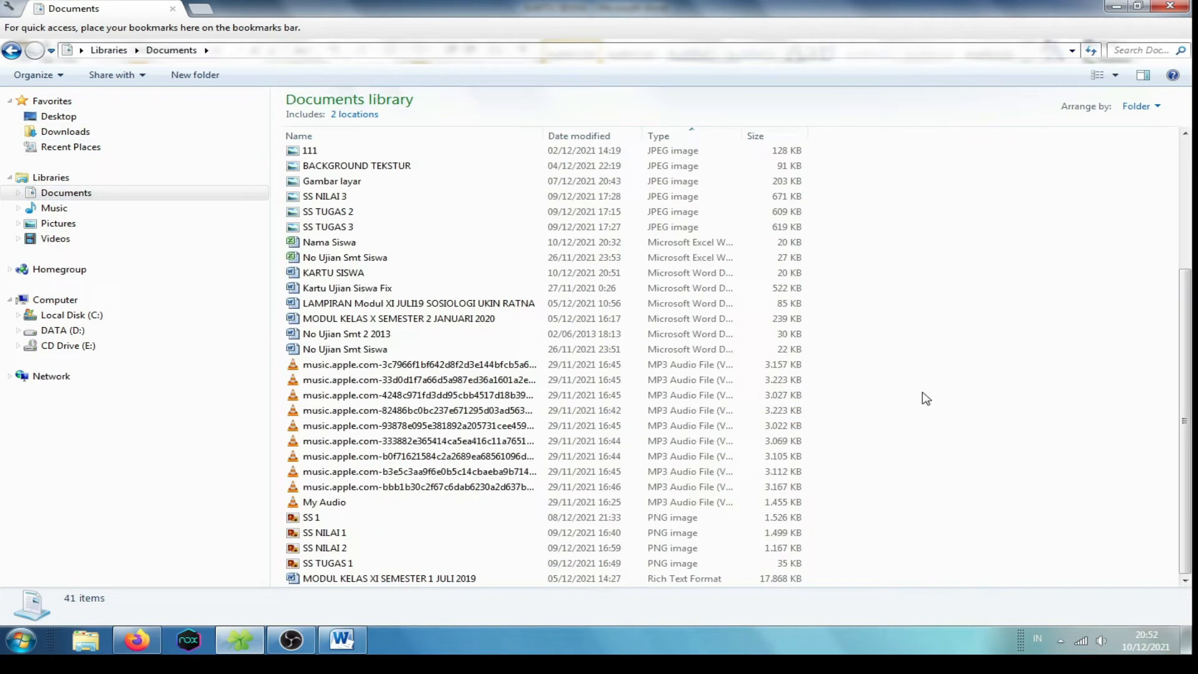
pyautogui.click(354, 244)
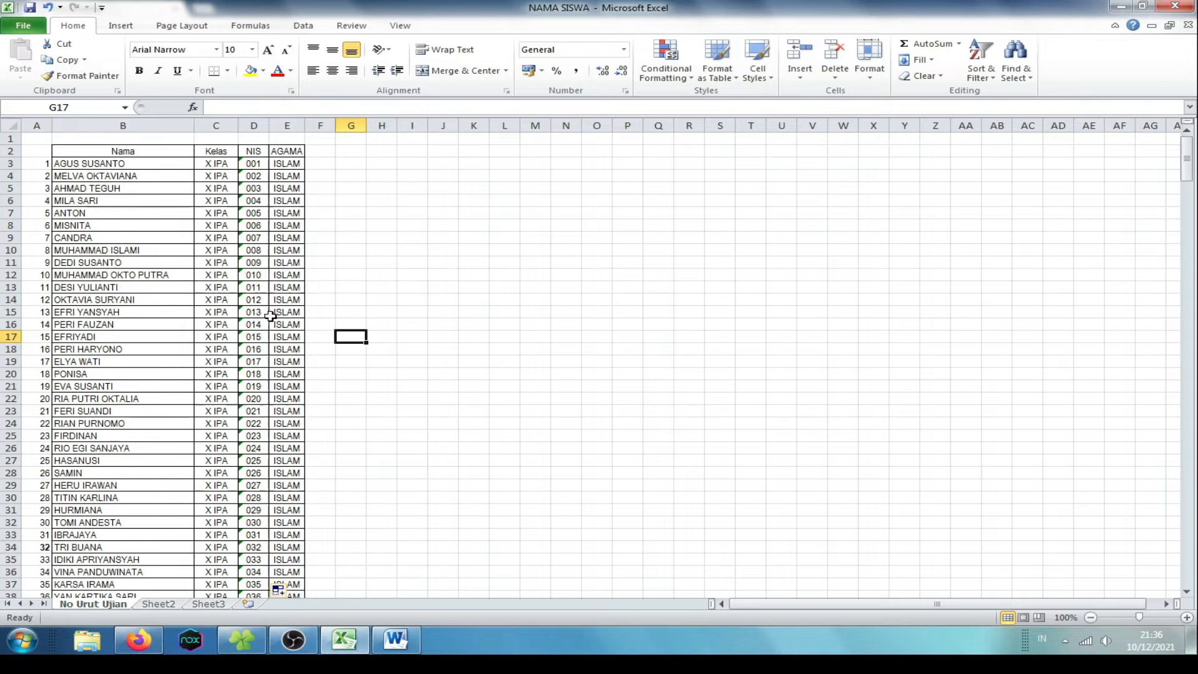
# Examine the student list on the No Urut Ujian sheet from first to last row, including its Nama, Kelas, NIS and AGAMA columns
pyautogui.click(402, 446)
pyautogui.moveTo(1185, 181); pyautogui.dragTo(1177, 561)
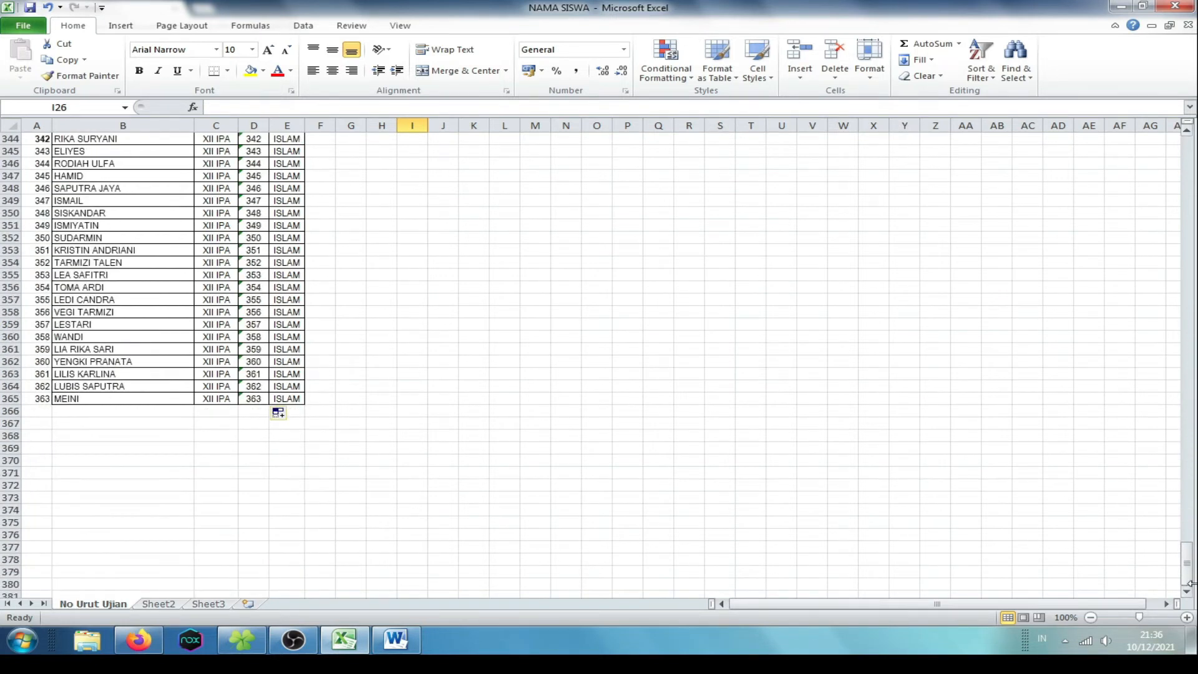
pyautogui.moveTo(1189, 570); pyautogui.dragTo(1189, 152)
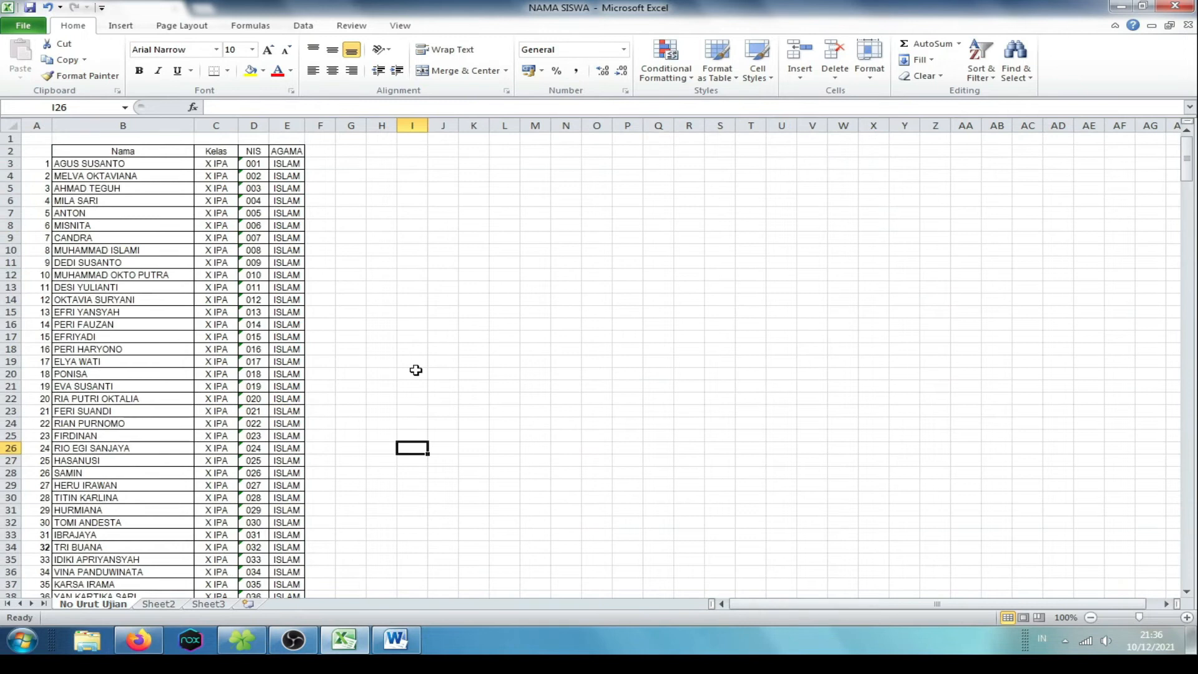
pyautogui.click(37, 153)
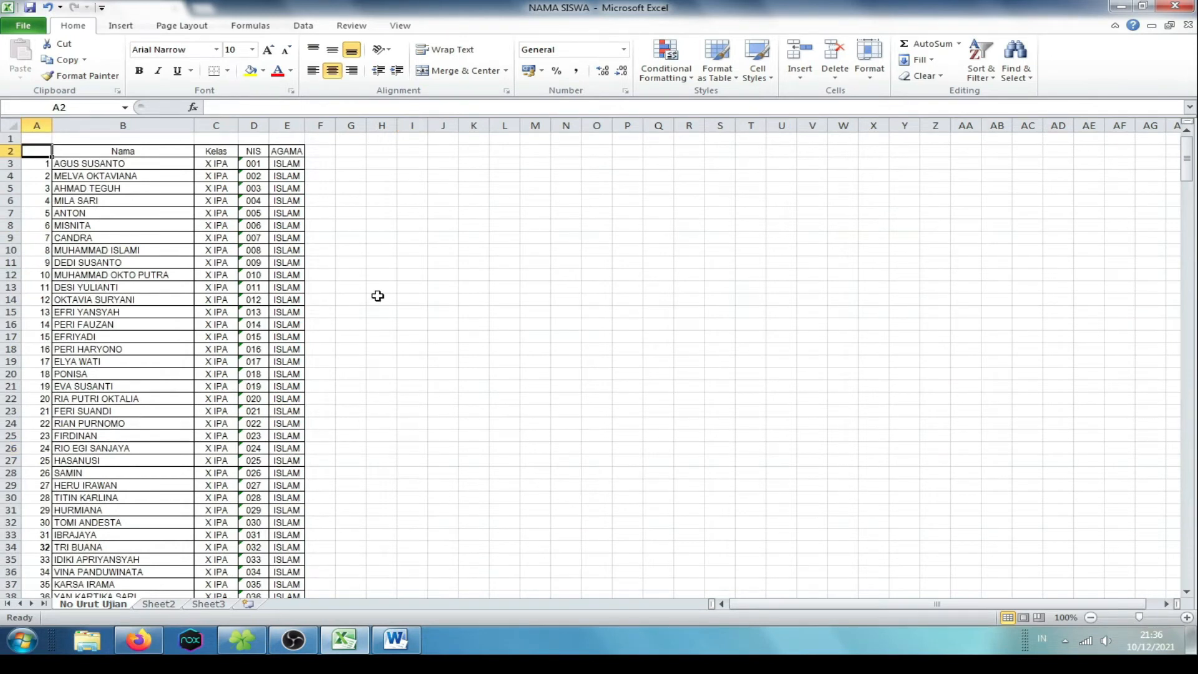
pyautogui.click(172, 172)
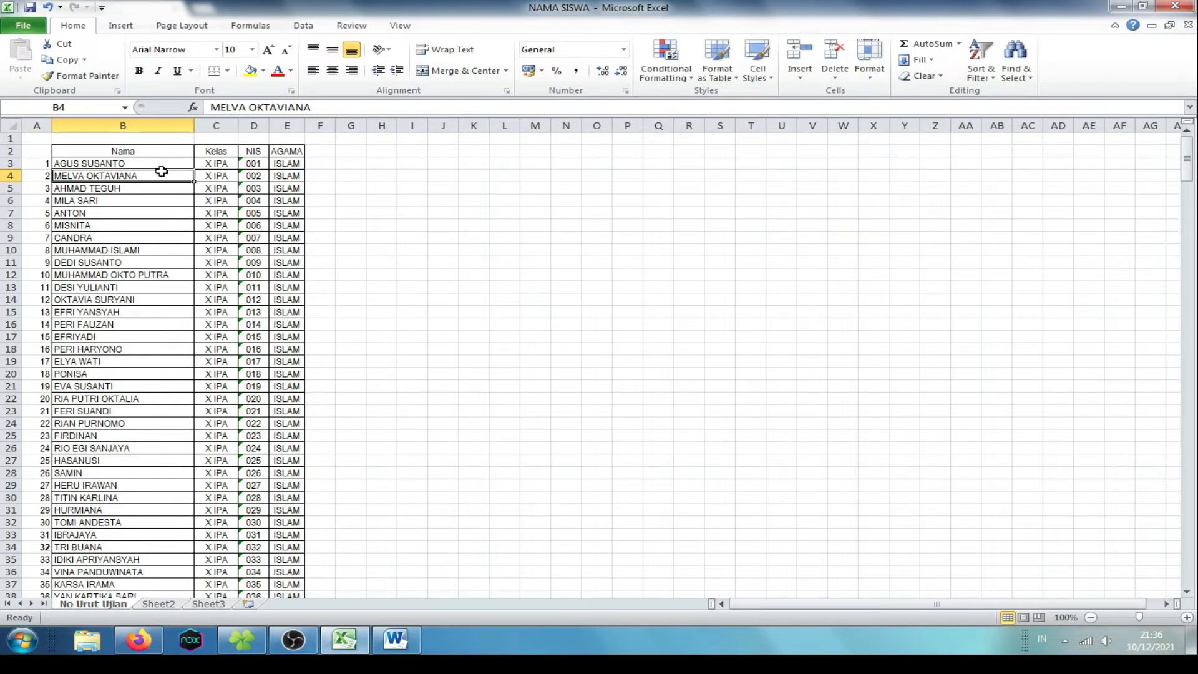
pyautogui.click(358, 148)
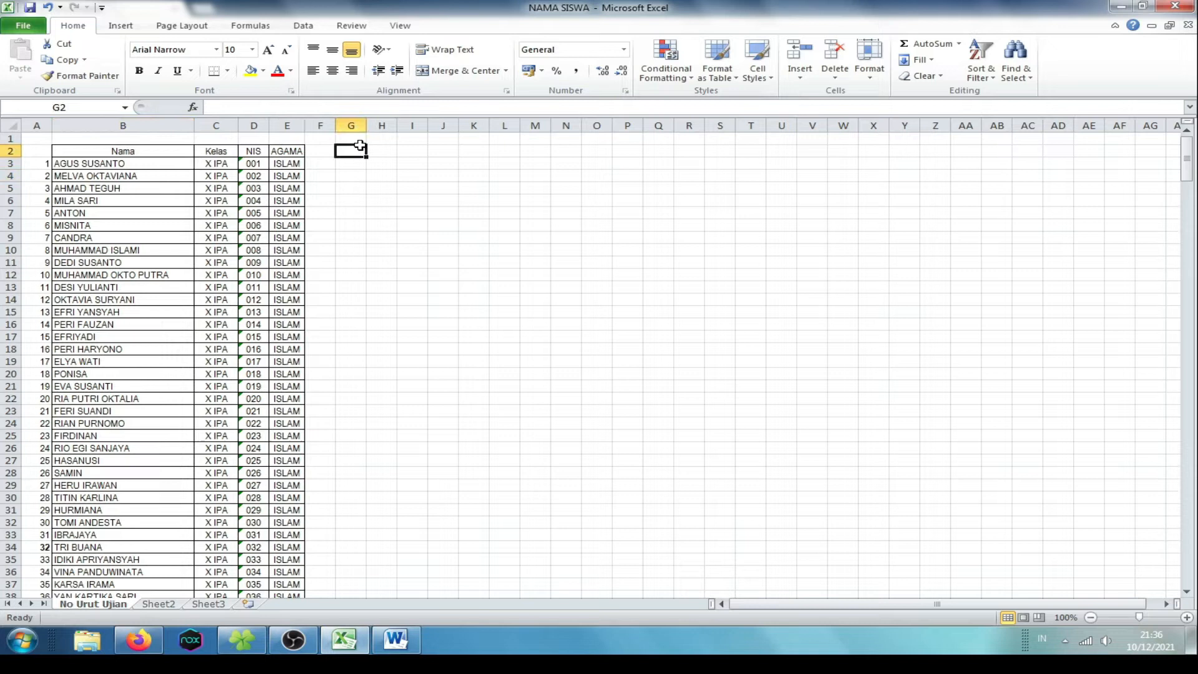
pyautogui.click(358, 166)
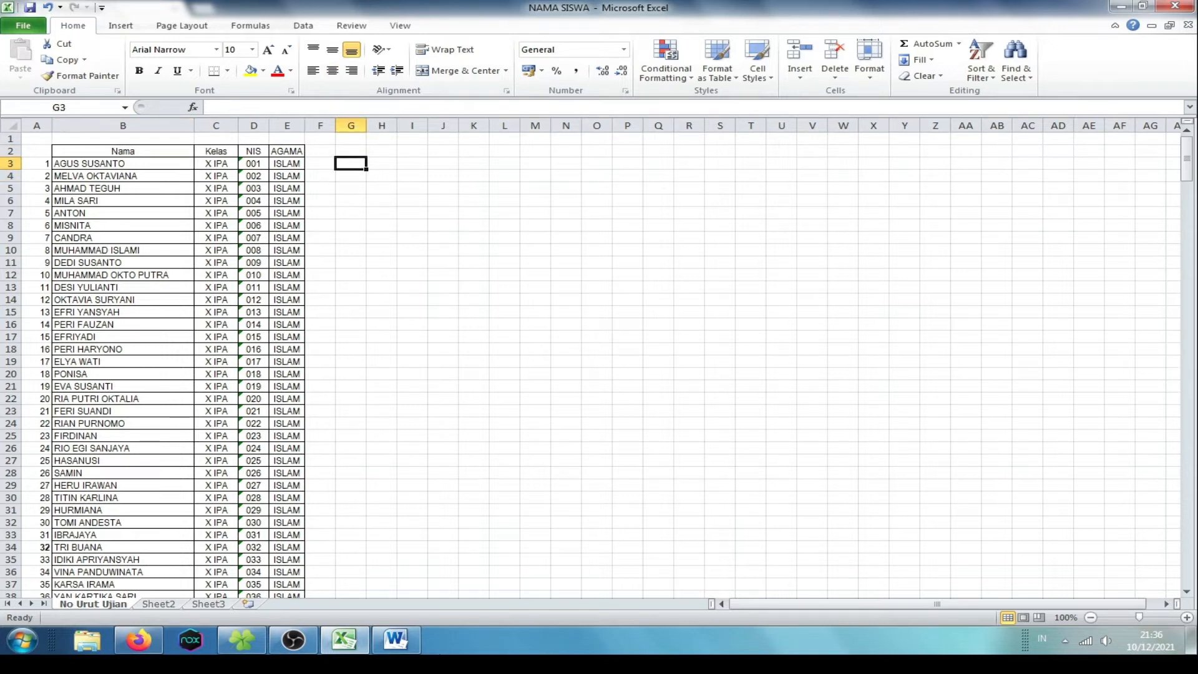
# Switch to the KARTU SISWA document in Word, review the cards' blank fields across all four columns, and return to the Excel student list
pyautogui.moveTo(396, 640)
pyautogui.click(498, 527)
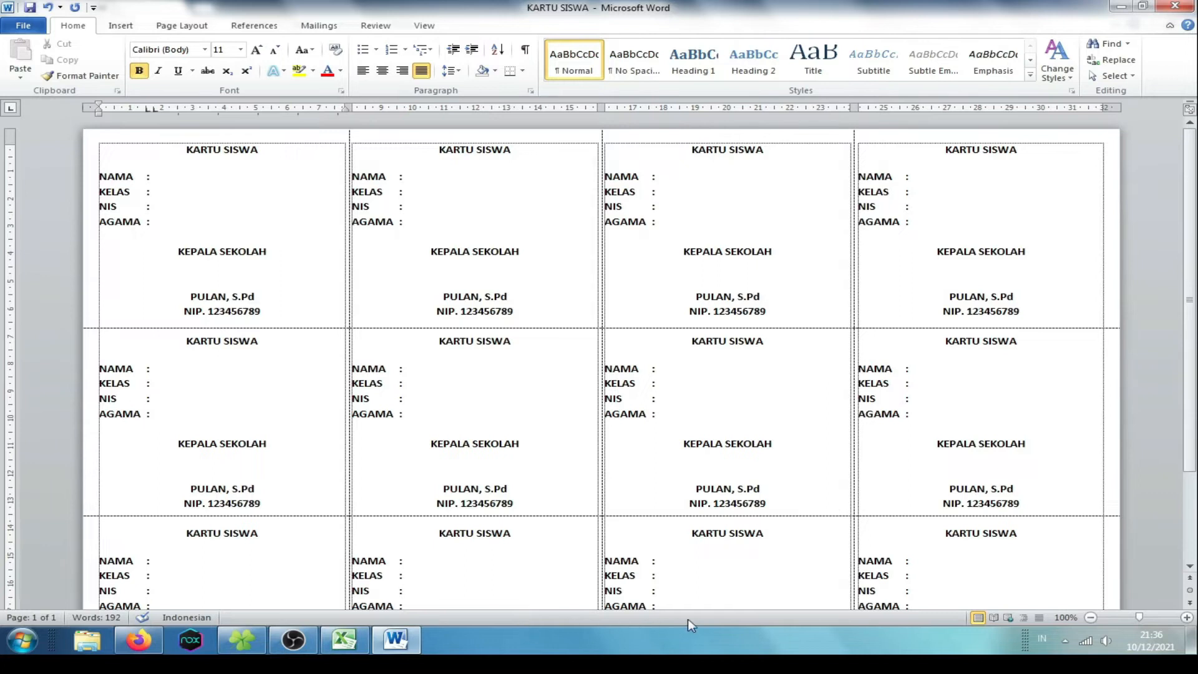
pyautogui.scroll(-3, 263, 295)
pyautogui.scroll(3, 263, 294)
pyautogui.click(307, 161)
pyautogui.click(567, 186)
pyautogui.click(802, 188)
pyautogui.click(971, 175)
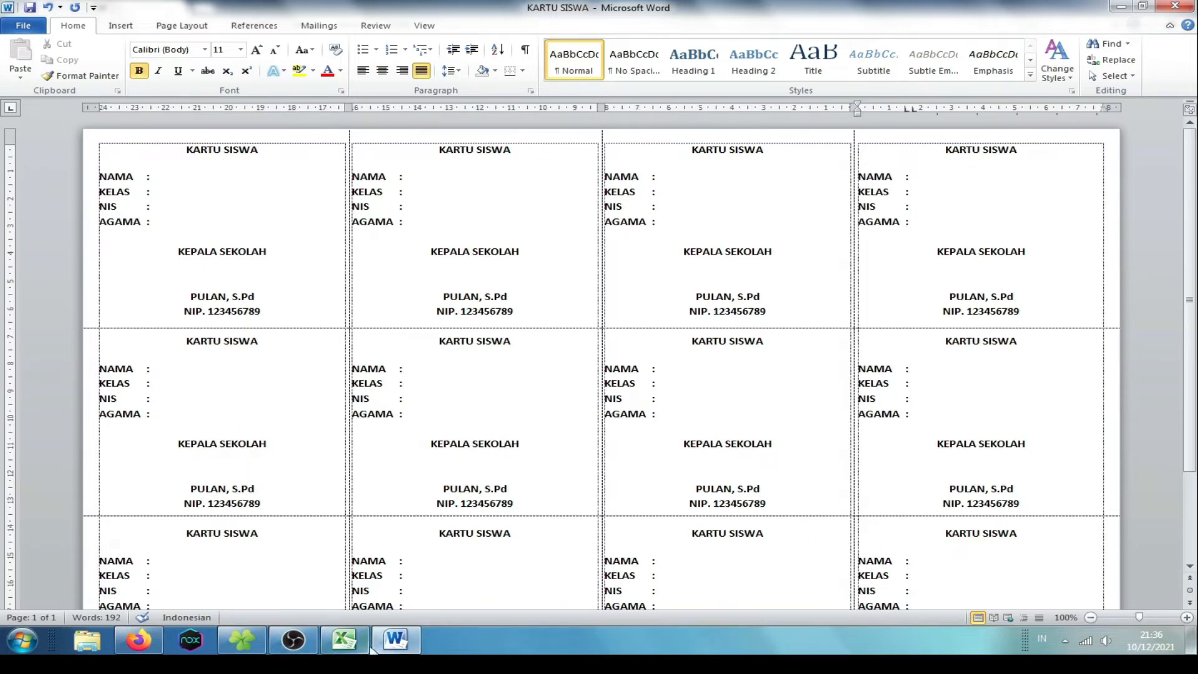
pyautogui.click(344, 640)
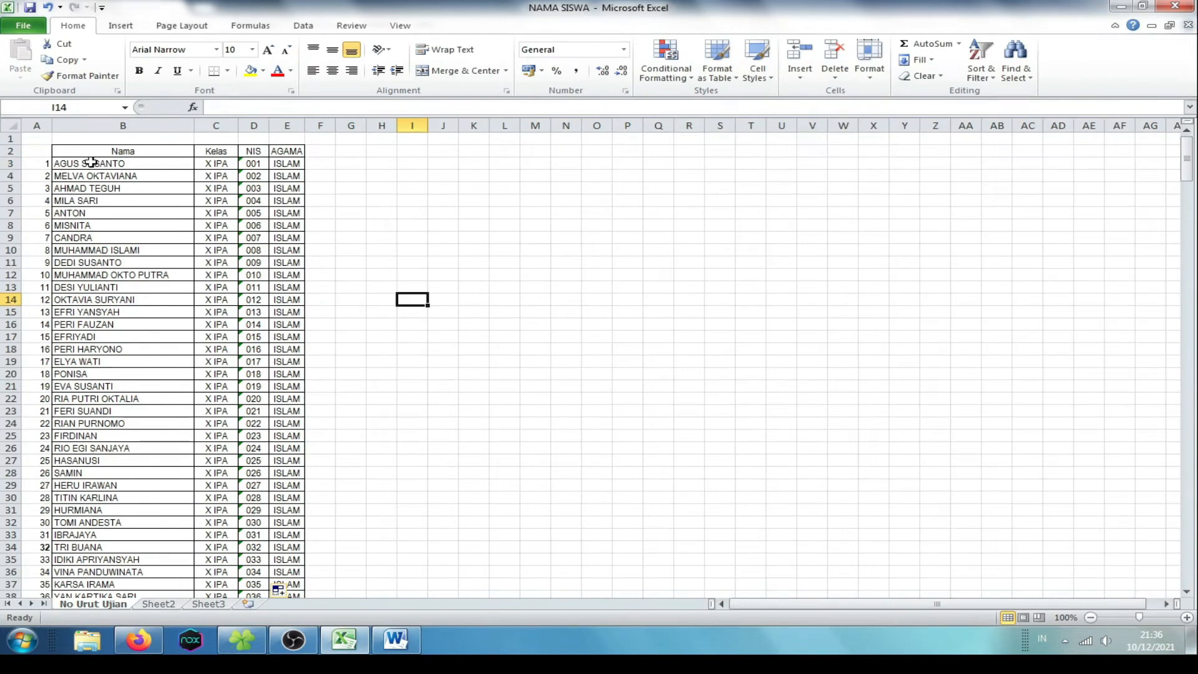
# Examine the Excel student list from first to last row and compare it with the blank cards in the KARTU SISWA document
pyautogui.click(91, 165)
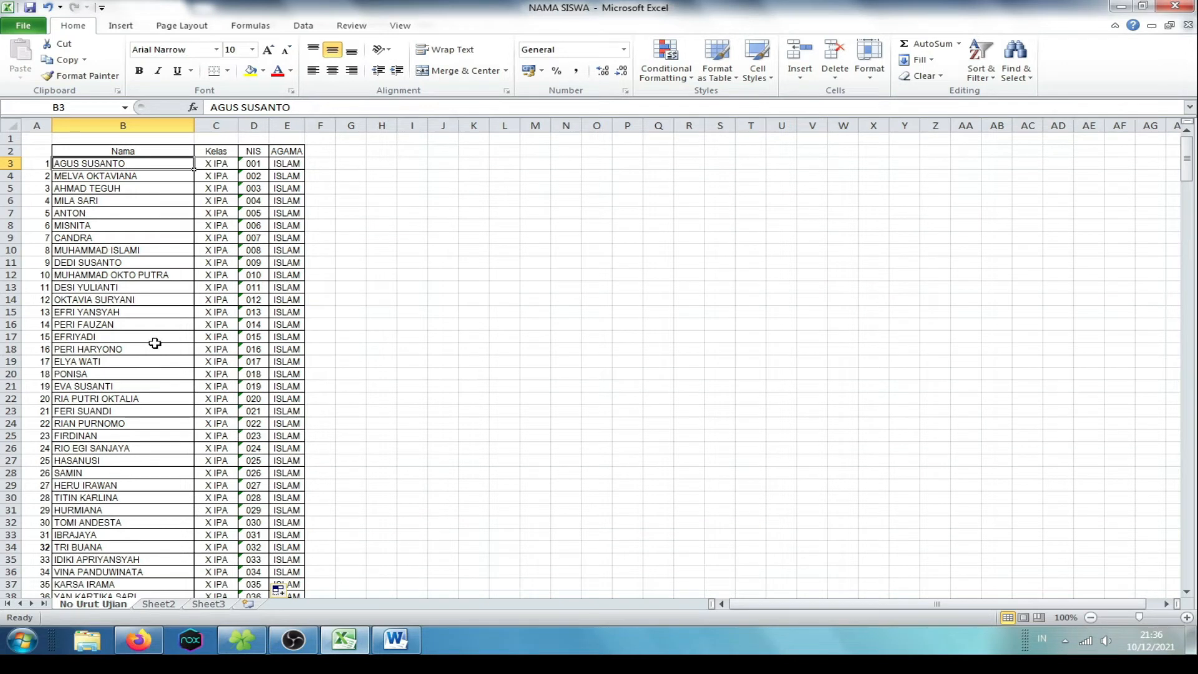
pyautogui.moveTo(1187, 164); pyautogui.dragTo(1175, 583)
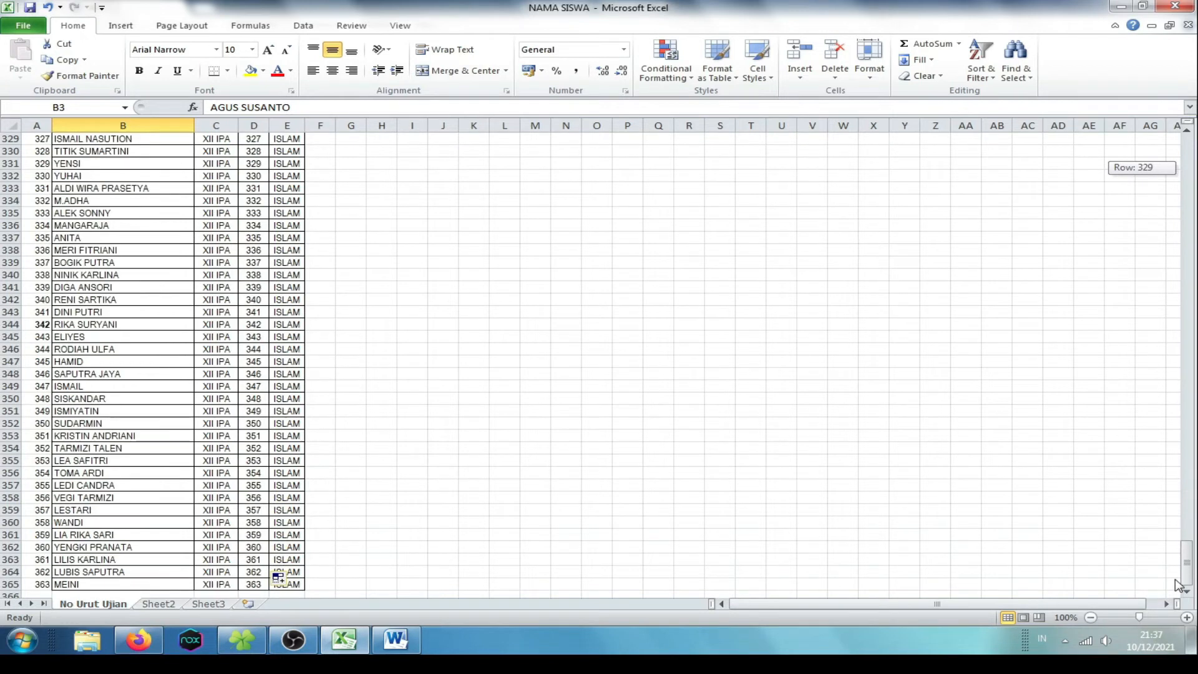
pyautogui.moveTo(1177, 585); pyautogui.dragTo(1181, 146)
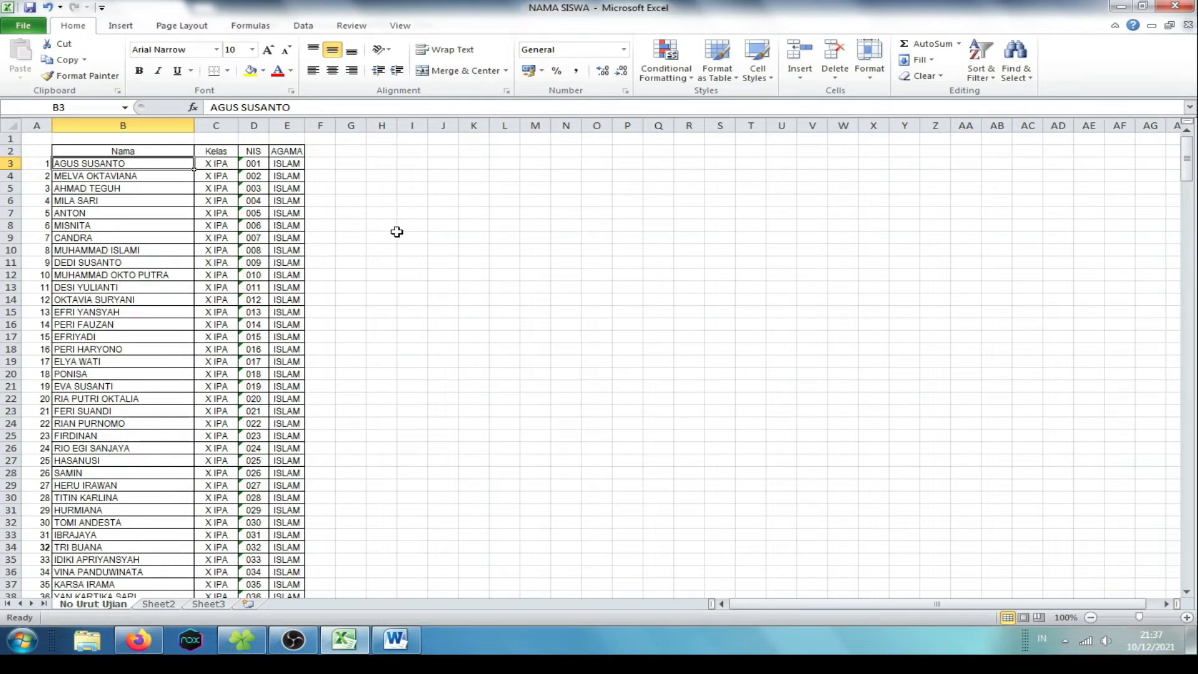
pyautogui.click(405, 645)
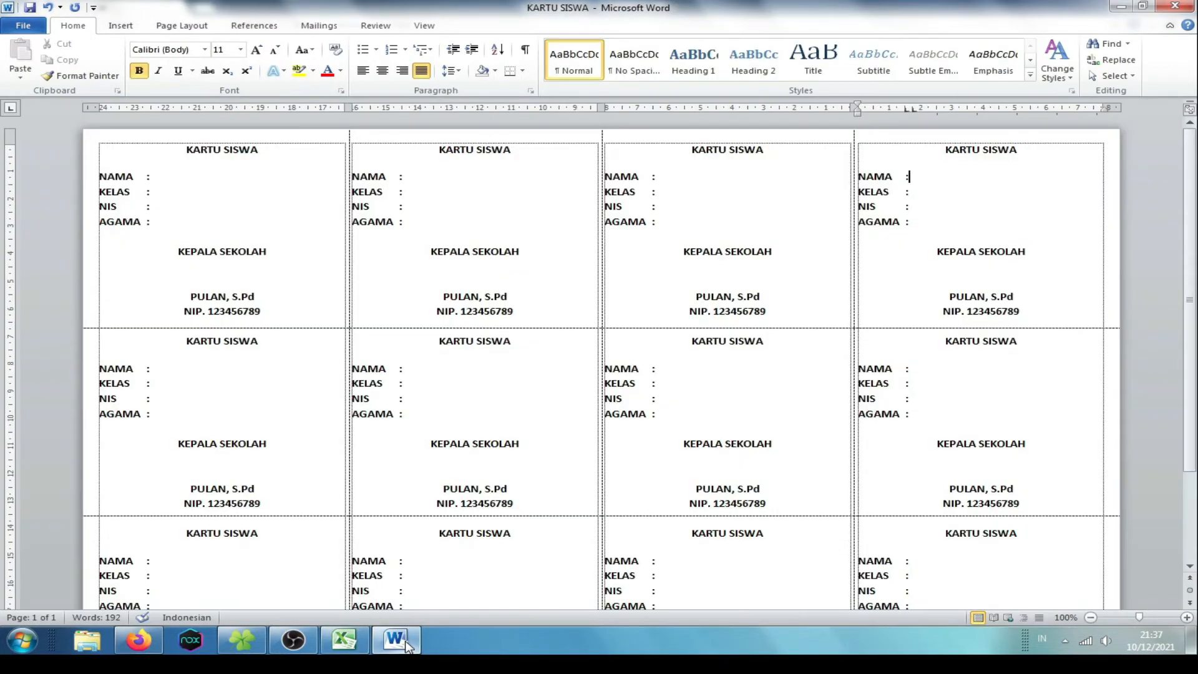
pyautogui.click(402, 646)
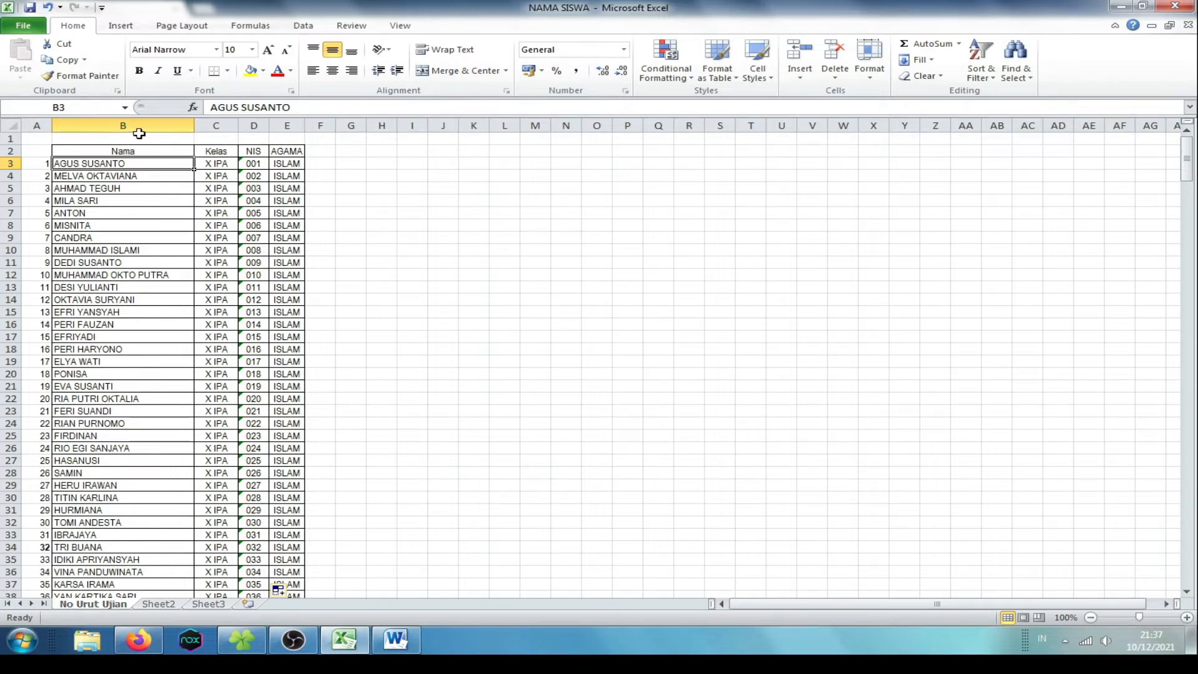
pyautogui.scroll(-2, 199, 255)
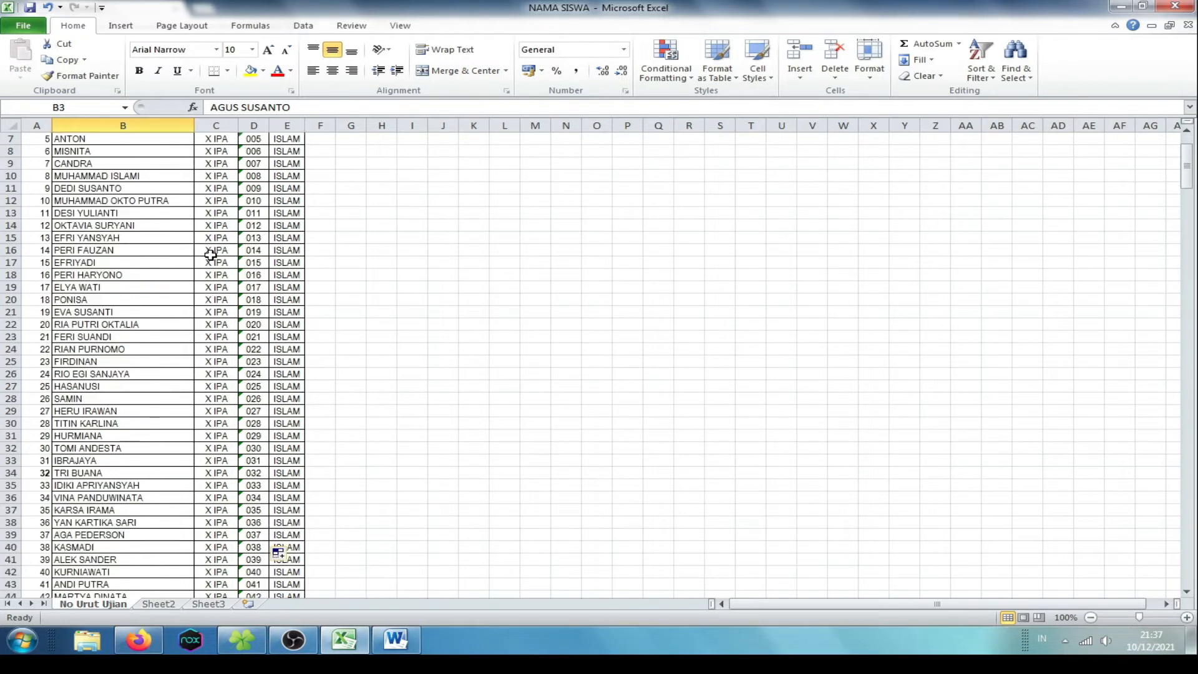
pyautogui.click(443, 275)
pyautogui.scroll(2, 243, 359)
# Move the student rows B34:E64 beside the first 31 students, placing the block at cell G3
pyautogui.scroll(-6, 246, 353)
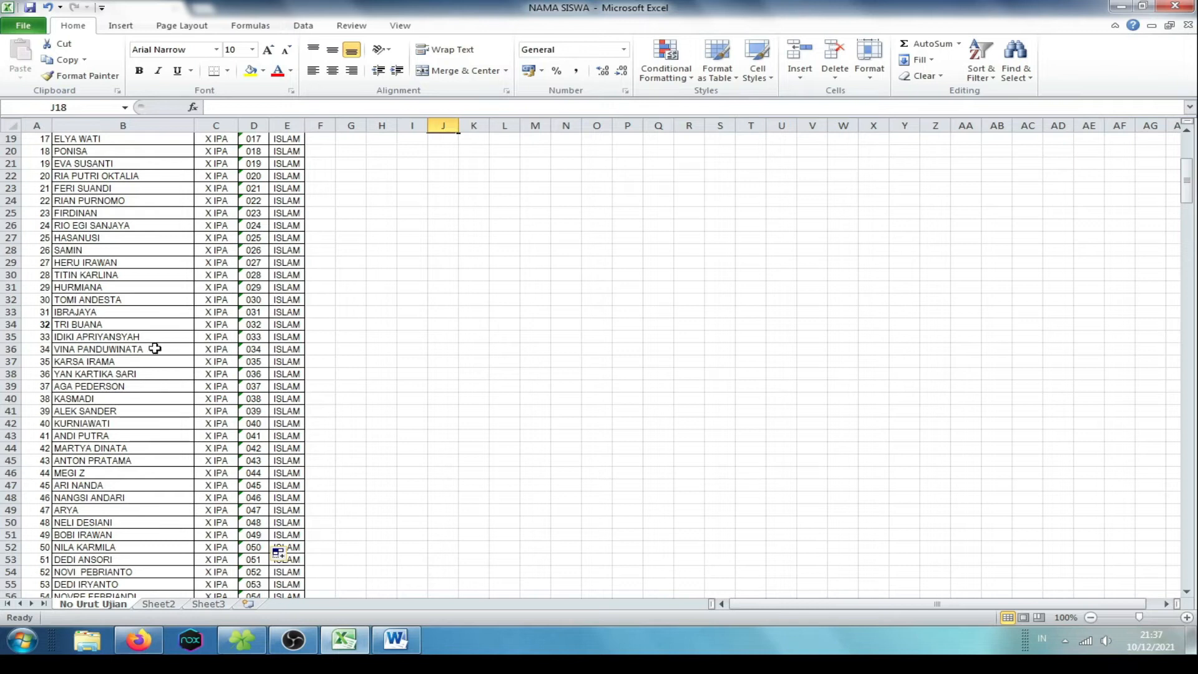
pyautogui.click(111, 328)
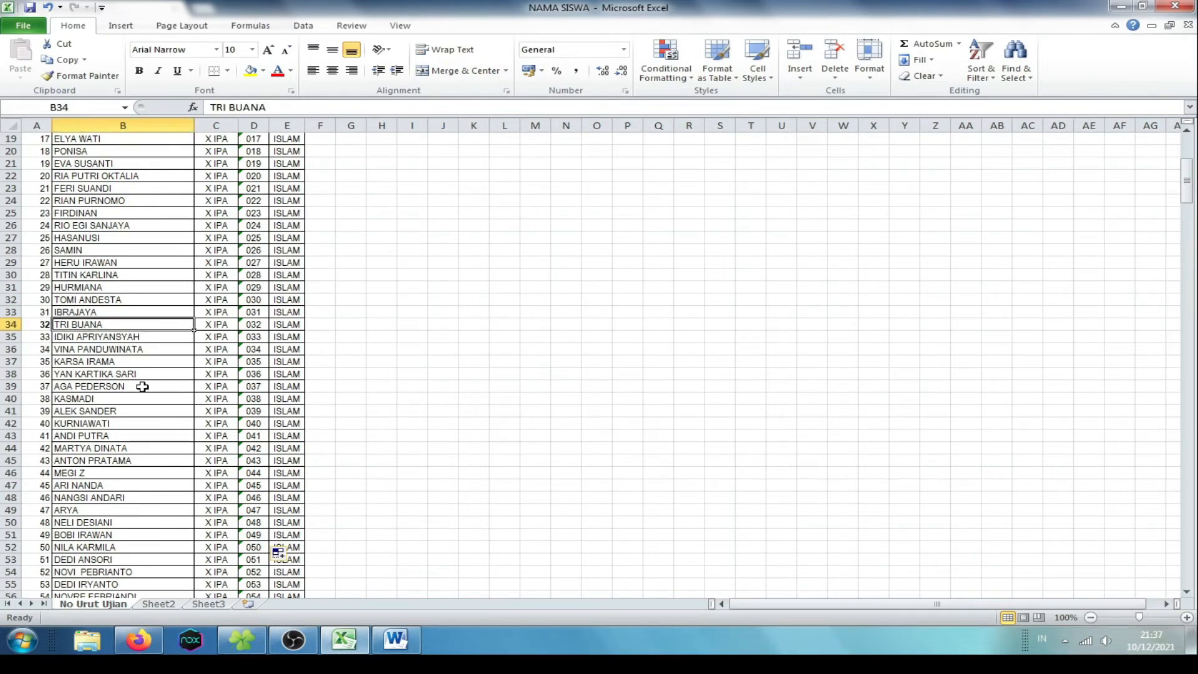
pyautogui.scroll(-8, 142, 387)
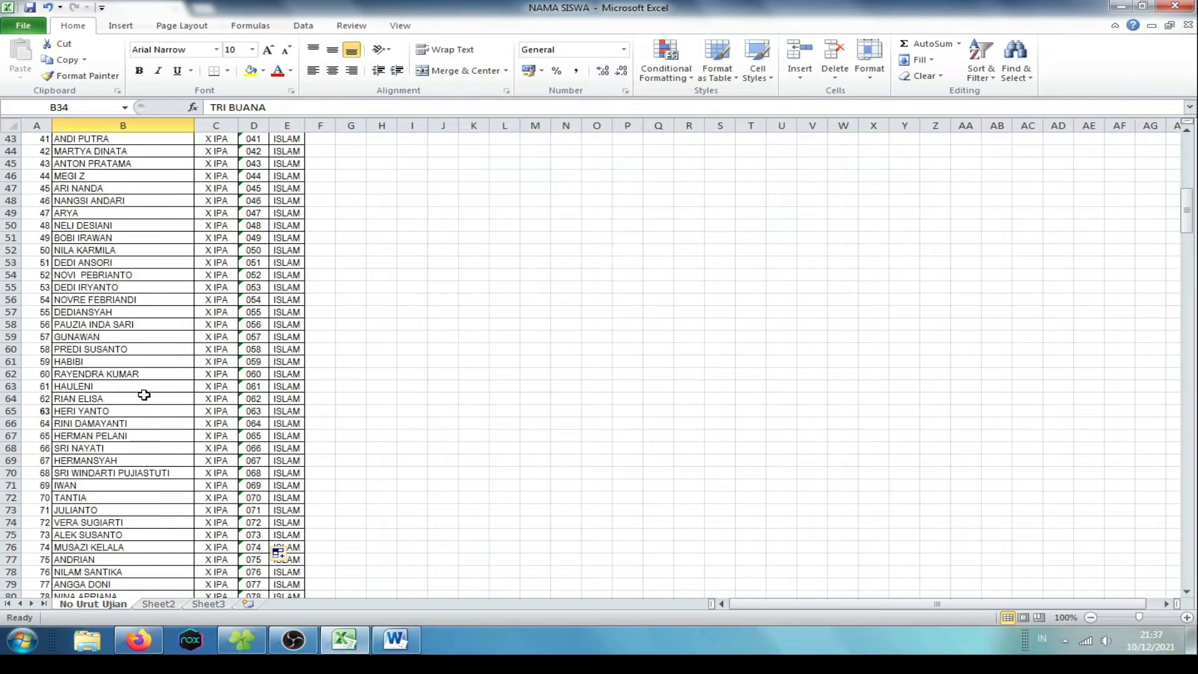
pyautogui.keyDown('shift'); pyautogui.click(293, 399); pyautogui.keyUp('shift')
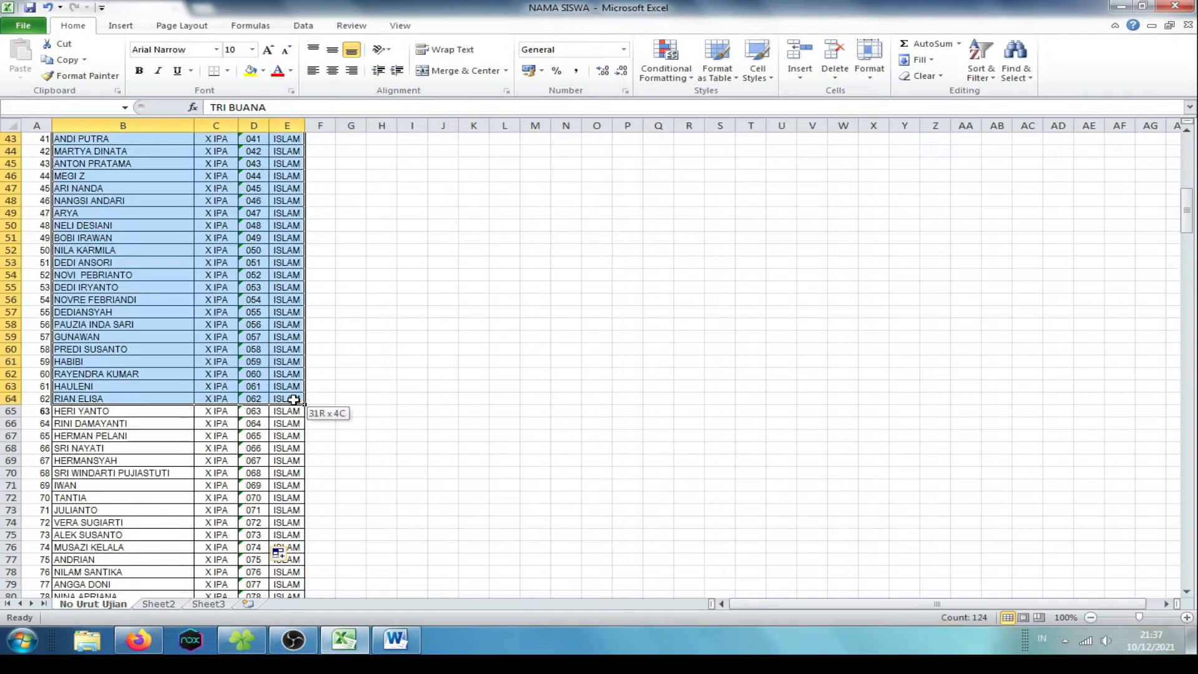
pyautogui.rightClick(180, 220)
pyautogui.click(212, 226)
pyautogui.scroll(14, 268, 237)
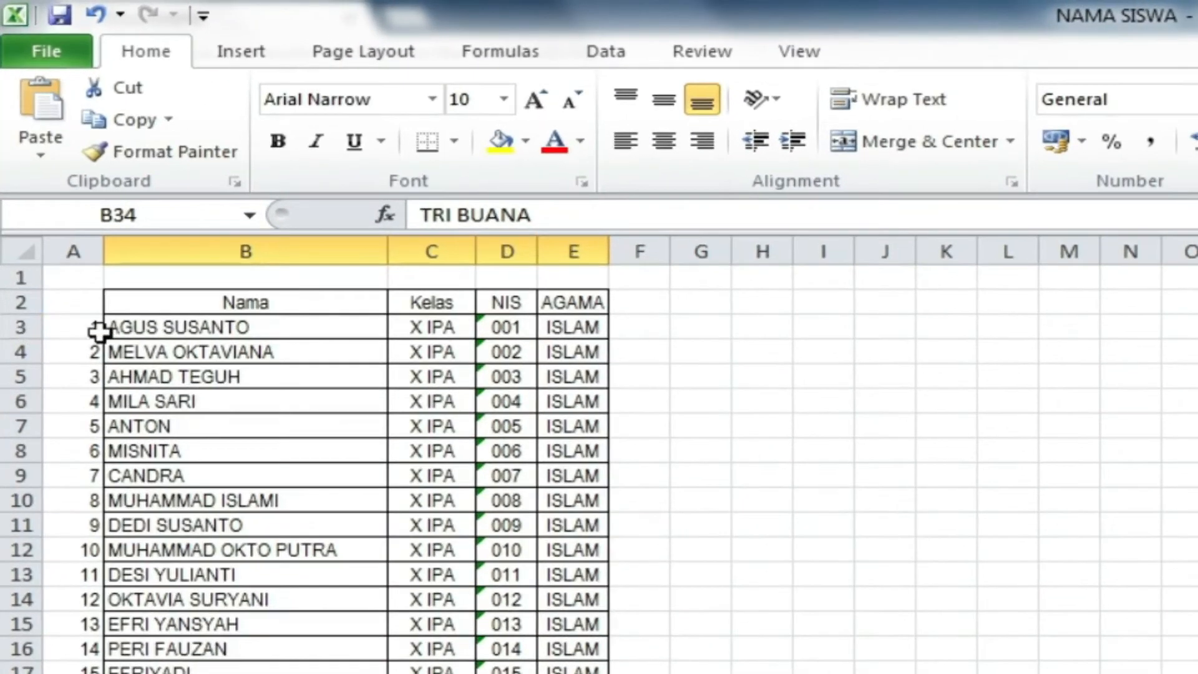
pyautogui.click(15, 326)
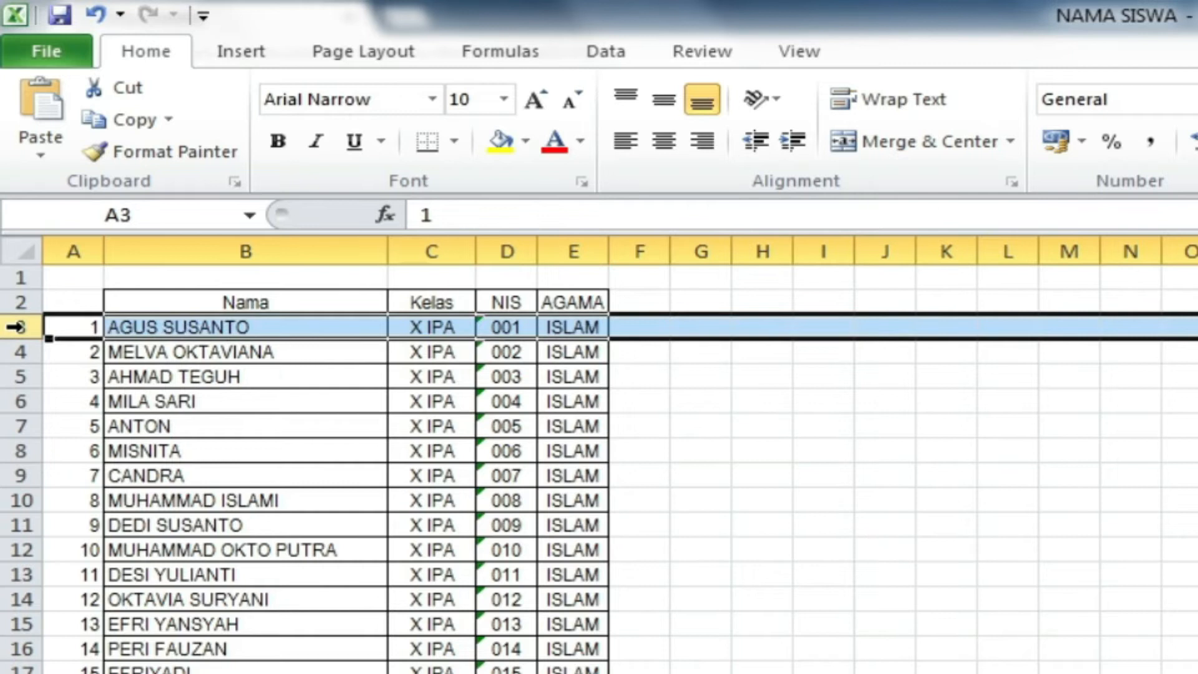
pyautogui.click(703, 324)
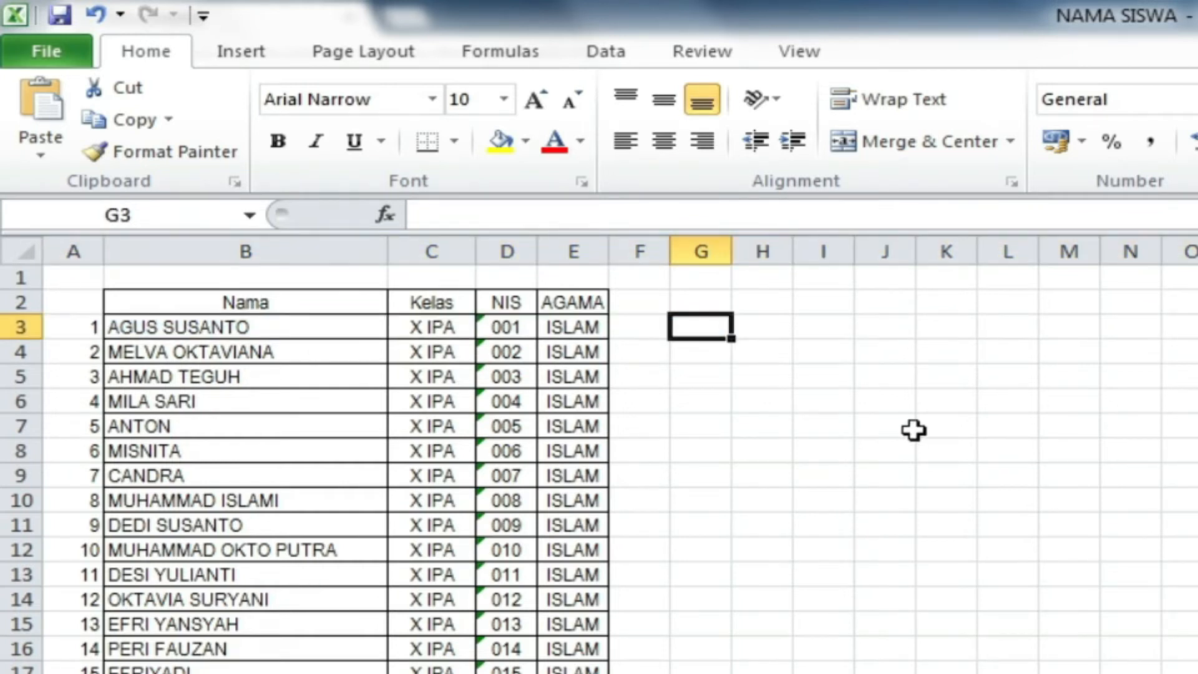
pyautogui.hotkey('ctrl', 'v')
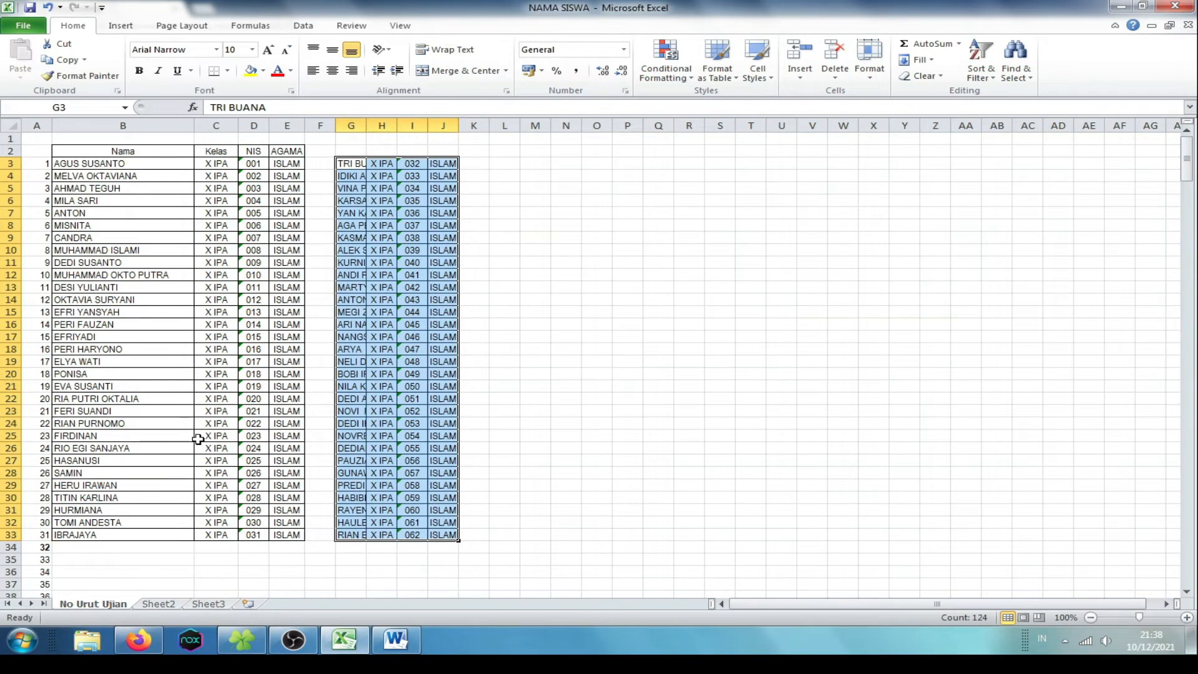
# Move the student rows B65:E95 to cell L3 and the following 31 student rows to cell Q3
pyautogui.scroll(-15, 198, 433)
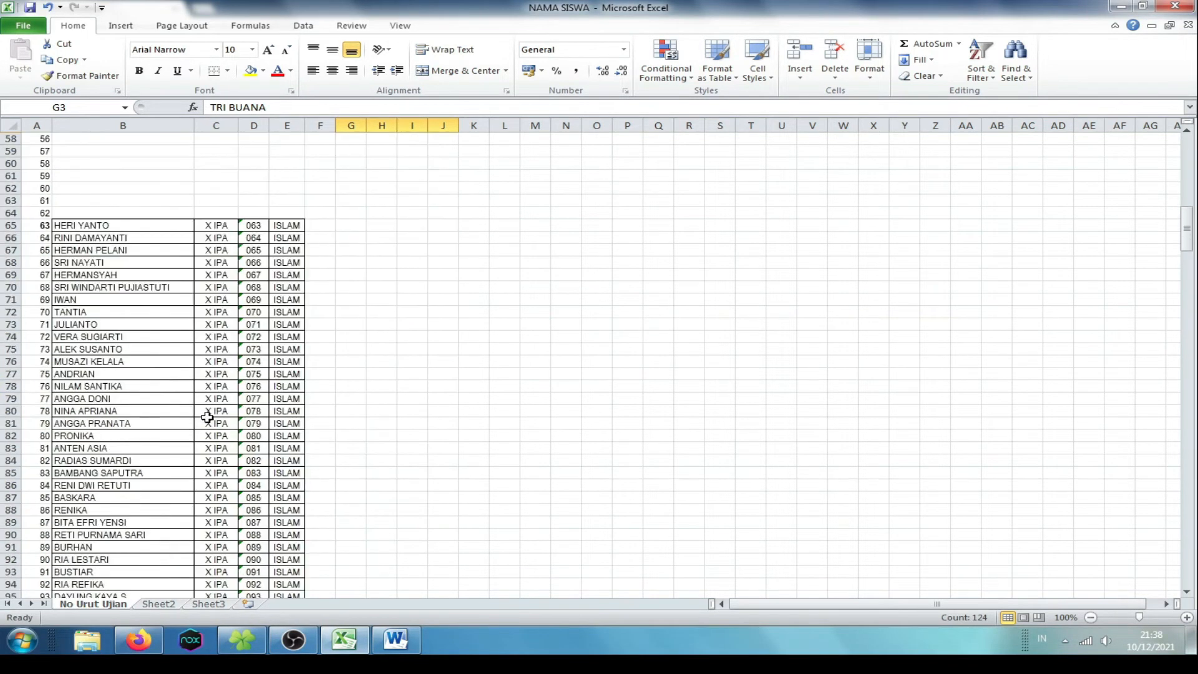
pyautogui.click(79, 231)
pyautogui.scroll(-19, 297, 403)
pyautogui.scroll(6, 297, 402)
pyautogui.keyDown('shift'); pyautogui.click(287, 225); pyautogui.keyUp('shift')
pyautogui.hotkey('ctrl', 'c')
pyautogui.click(661, 165)
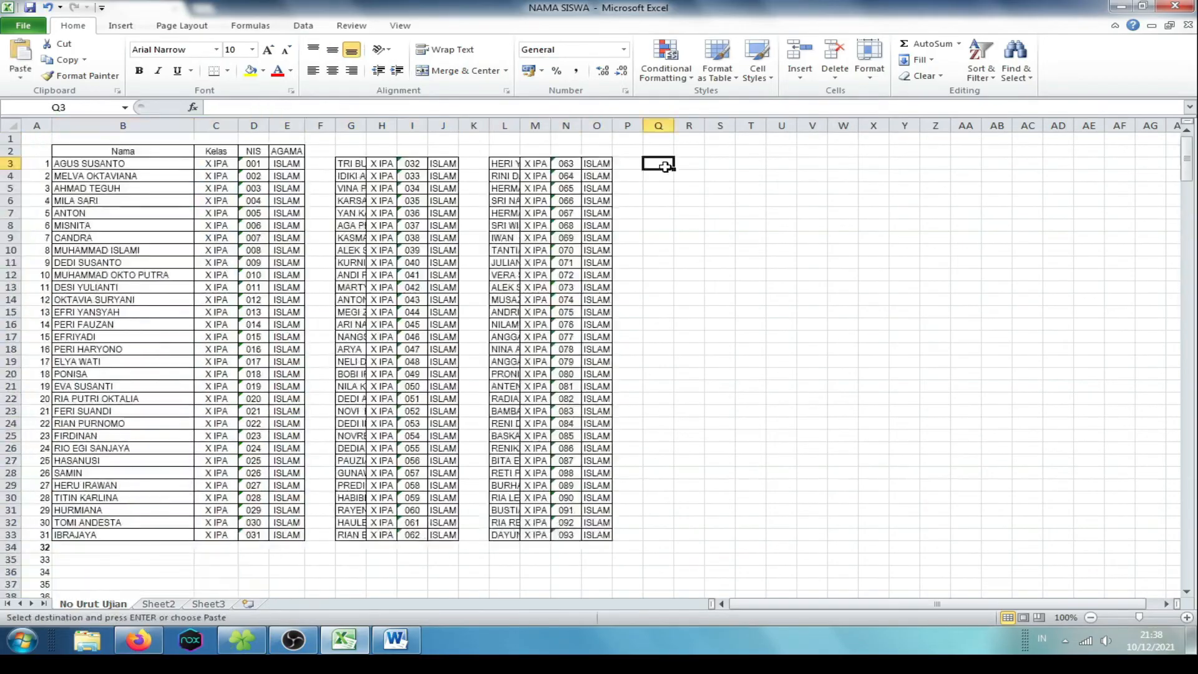
pyautogui.hotkey('ctrl', 'v')
# Move further 31-row student blocks side by side, starting at V3 and AA3 and continuing across with one empty column between blocks
pyautogui.click(812, 163)
pyautogui.scroll(-20, 347, 430)
pyautogui.keyDown('shift'); pyautogui.click(287, 411); pyautogui.keyUp('shift')
pyautogui.click(812, 163)
pyautogui.hotkey('ctrl', 'v')
pyautogui.hotkey('ctrl', 'c')
pyautogui.hotkey('ctrl', 'v')
pyautogui.click(965, 164)
pyautogui.hotkey('ctrl', 'v')
pyautogui.hotkey('ctrl', 'c')
pyautogui.moveTo(1186, 471); pyautogui.dragTo(1196, 171)
pyautogui.hotkey('ctrl', 'v')
# Move the 31 student rows B313:E343 into the next free block position beside the previous blocks
pyautogui.click(79, 275)
pyautogui.scroll(-6, 289, 412)
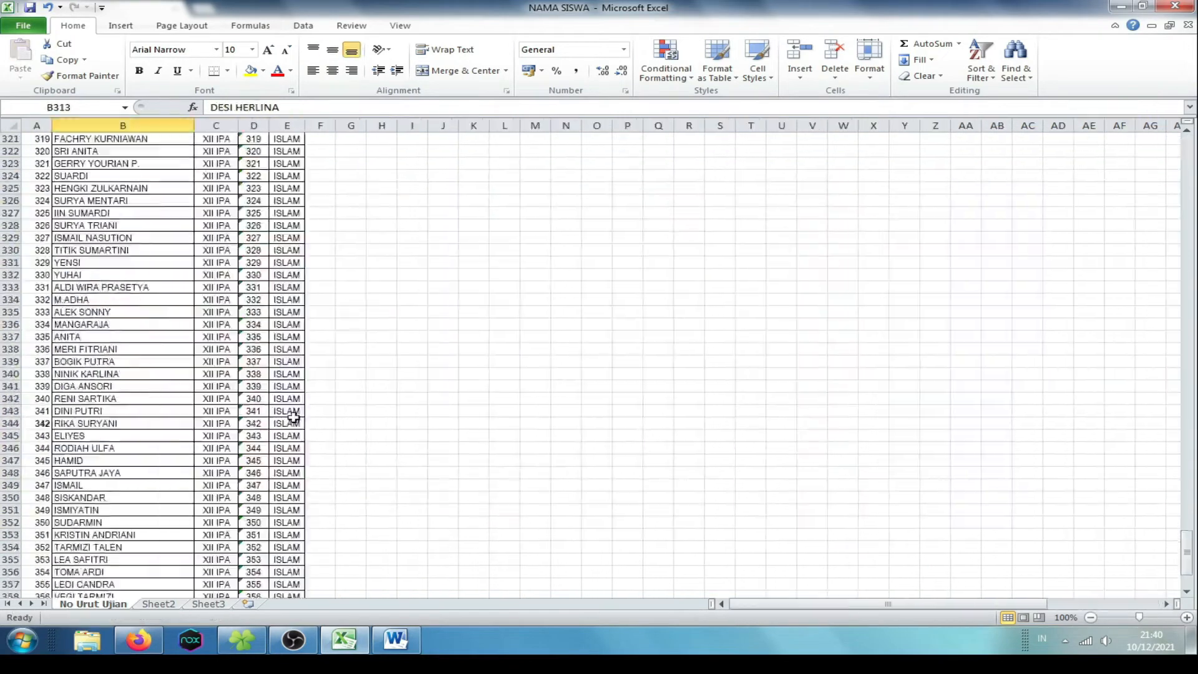
pyautogui.keyDown('shift'); pyautogui.click(289, 412); pyautogui.keyUp('shift')
pyautogui.hotkey('ctrl', 'c')
# Copy the Nama, Kelas, NIS and AGAMA headers from B2:E2 above every student block, from G2 through BE2
pyautogui.moveTo(123, 151); pyautogui.dragTo(287, 151)
pyautogui.hotkey('ctrl', 'c')
pyautogui.click(350, 151)
pyautogui.hotkey('ctrl', 'v')
# Autofit the width of the Nama columns AA, V, Q, L, G and B to their contents
pyautogui.doubleClick(984, 125)
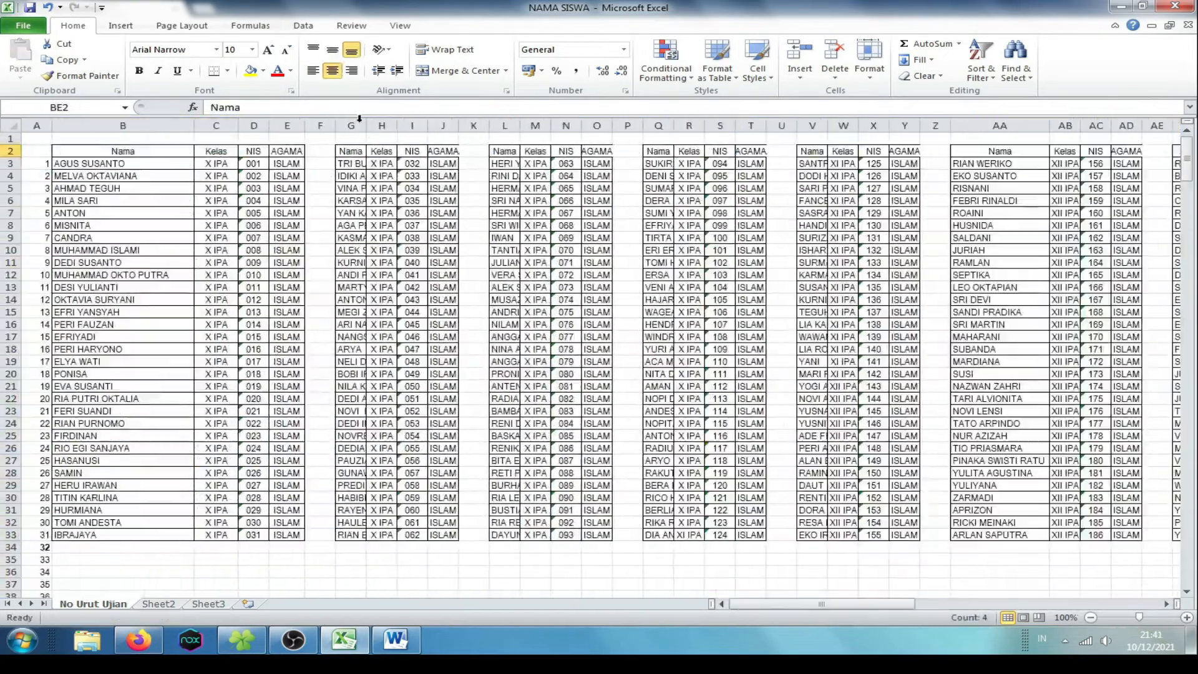
pyautogui.doubleClick(827, 126)
pyautogui.doubleClick(674, 125)
pyautogui.doubleClick(520, 126)
pyautogui.doubleClick(366, 125)
pyautogui.doubleClick(194, 125)
pyautogui.click(596, 350)
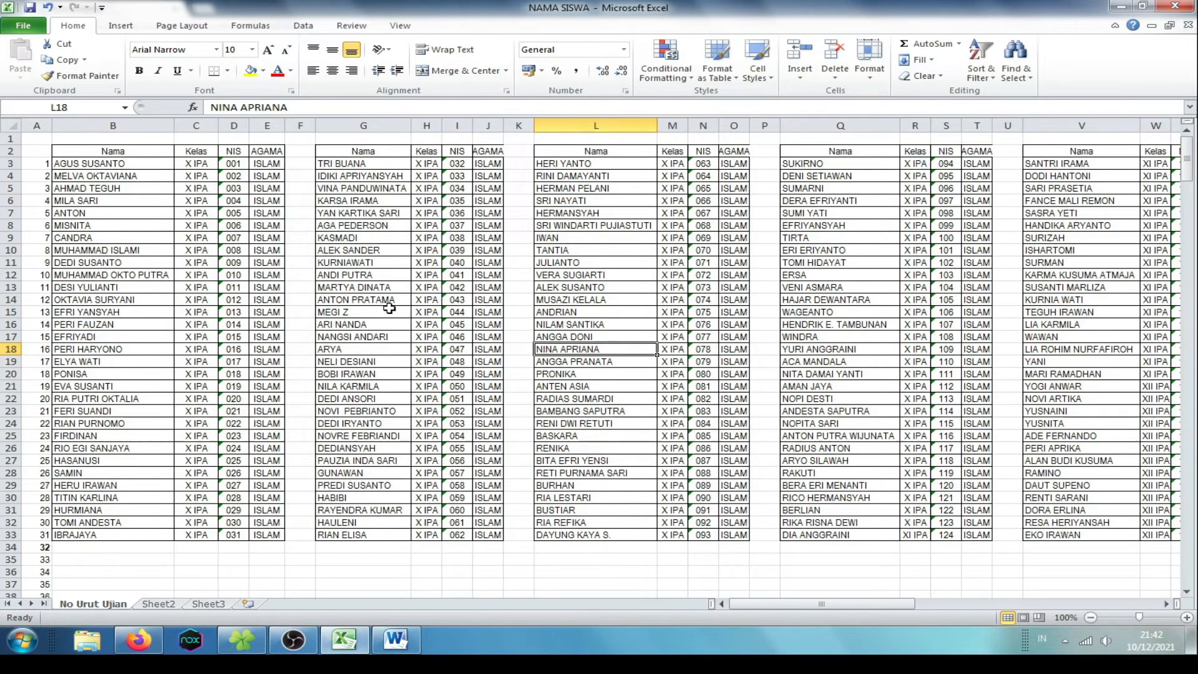
# Examine the header row and the side-by-side student blocks across the sheet
pyautogui.moveTo(110, 151); pyautogui.dragTo(265, 147)
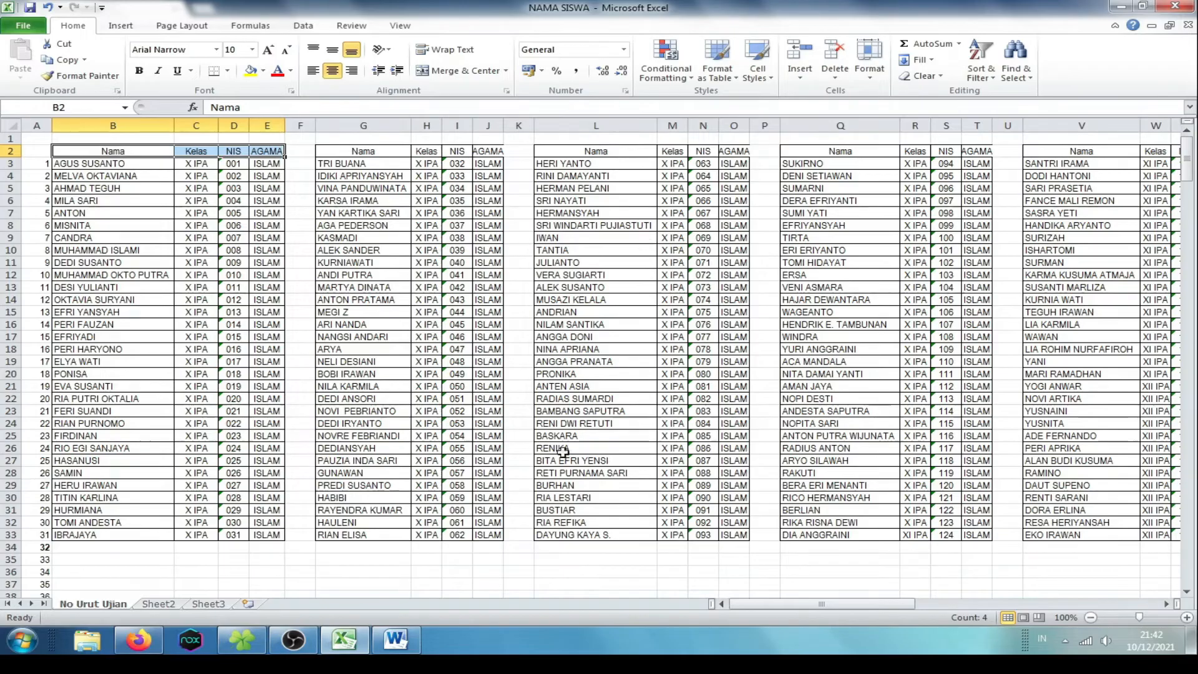
pyautogui.moveTo(888, 610); pyautogui.dragTo(714, 611)
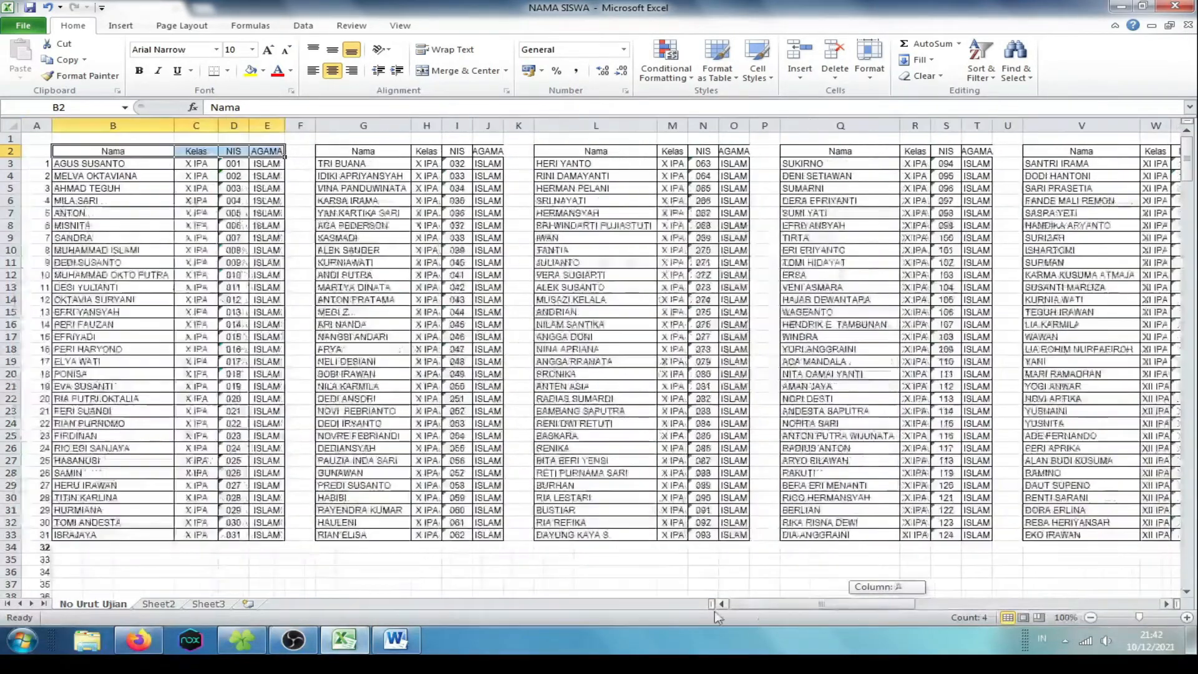
pyautogui.click(457, 250)
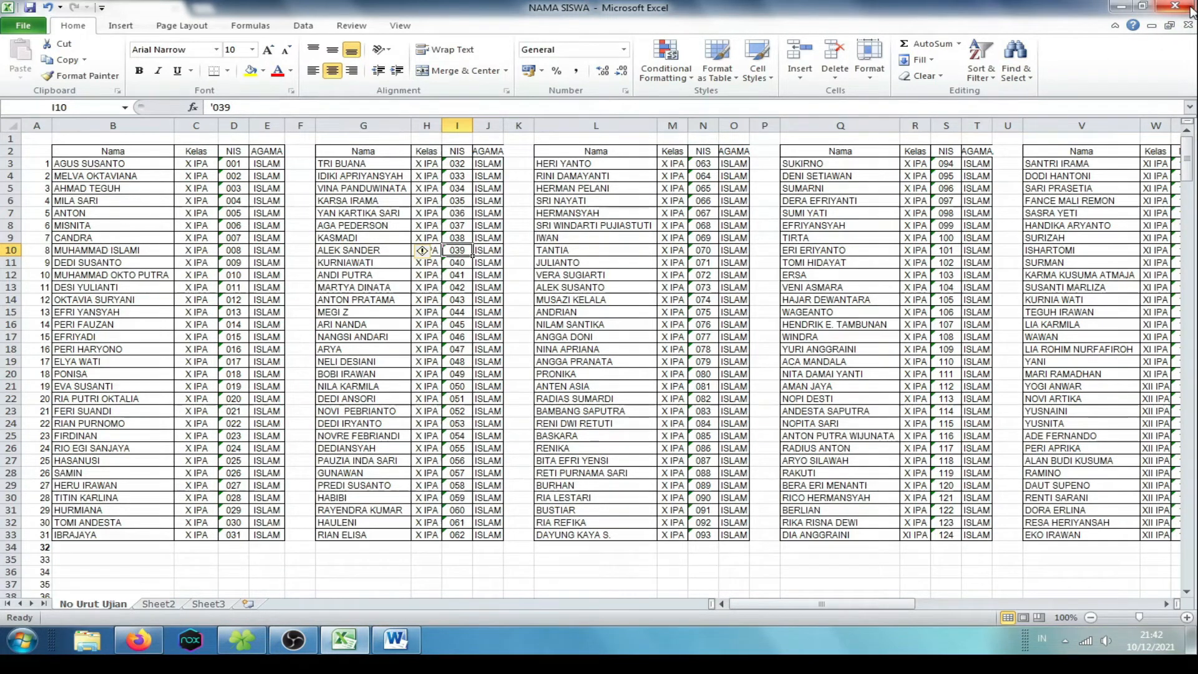
pyautogui.click(896, 323)
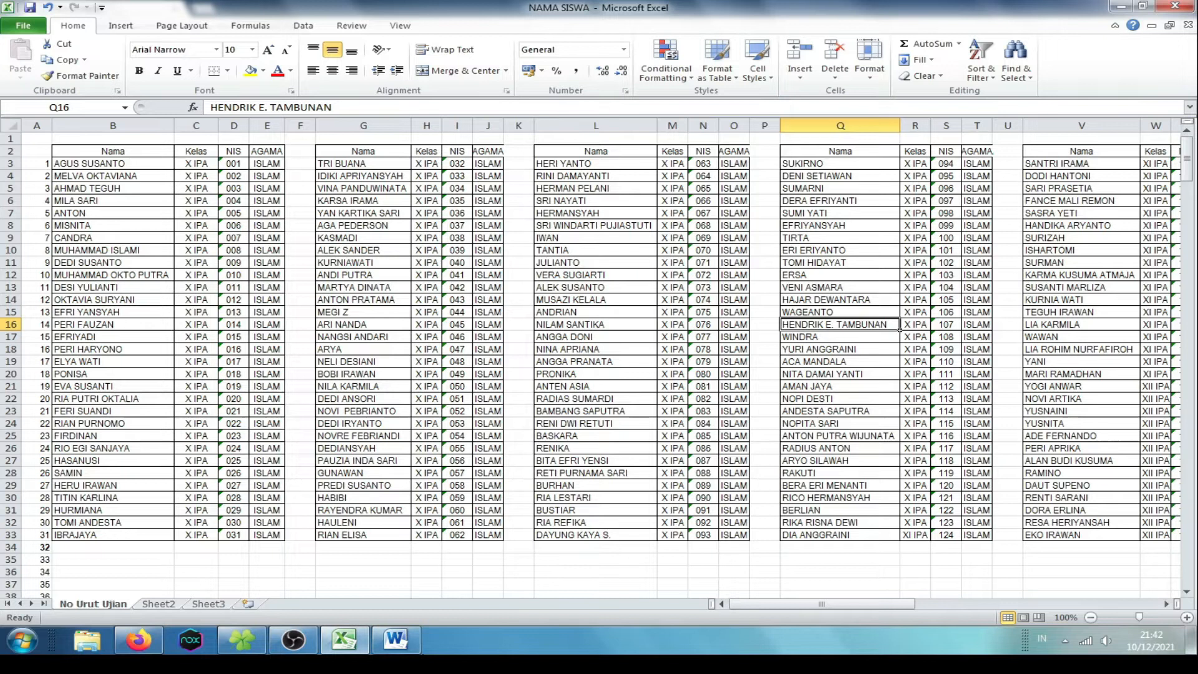
# Compare the Word cards with the arranged Excel list, close the NAMA SISWA workbook and return to the KARTU SISWA document
pyautogui.click(411, 615)
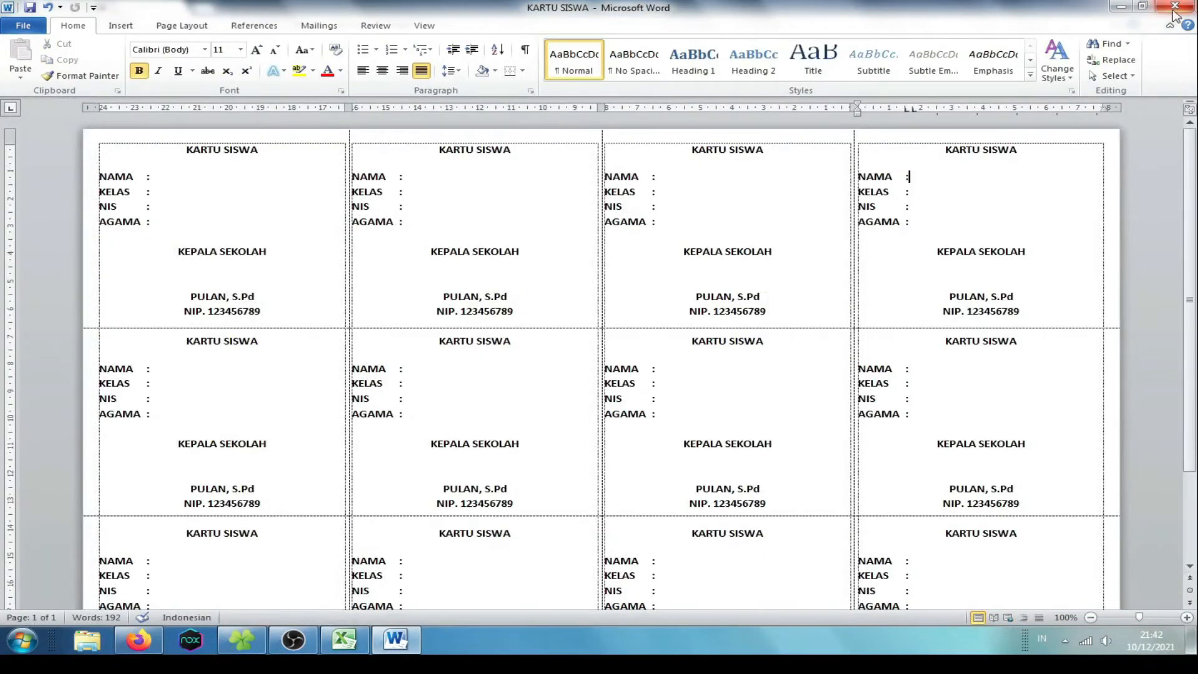
pyautogui.click(338, 642)
pyautogui.click(580, 287)
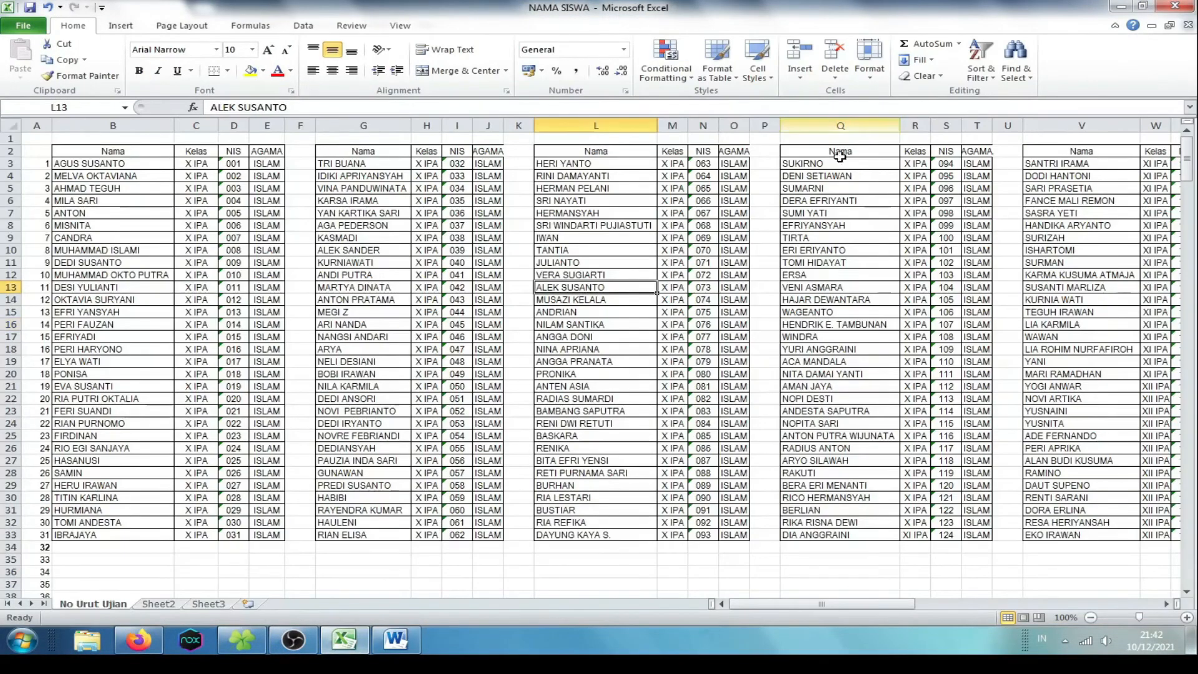
pyautogui.click(1176, 8)
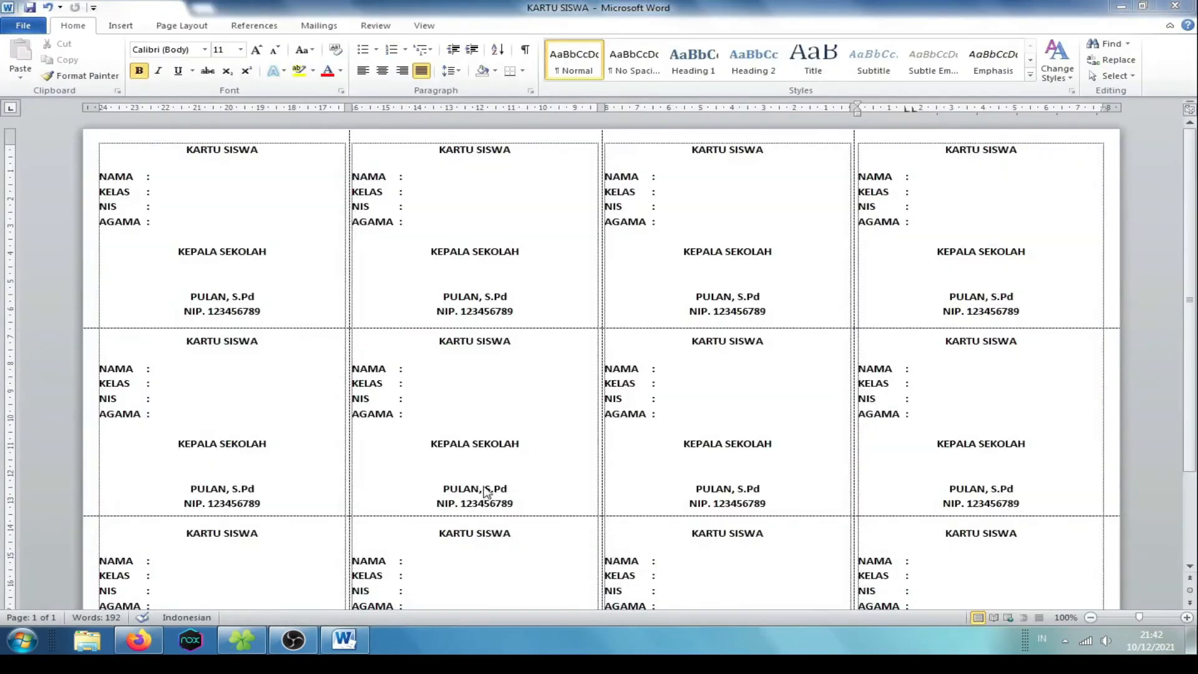
pyautogui.click(1130, 374)
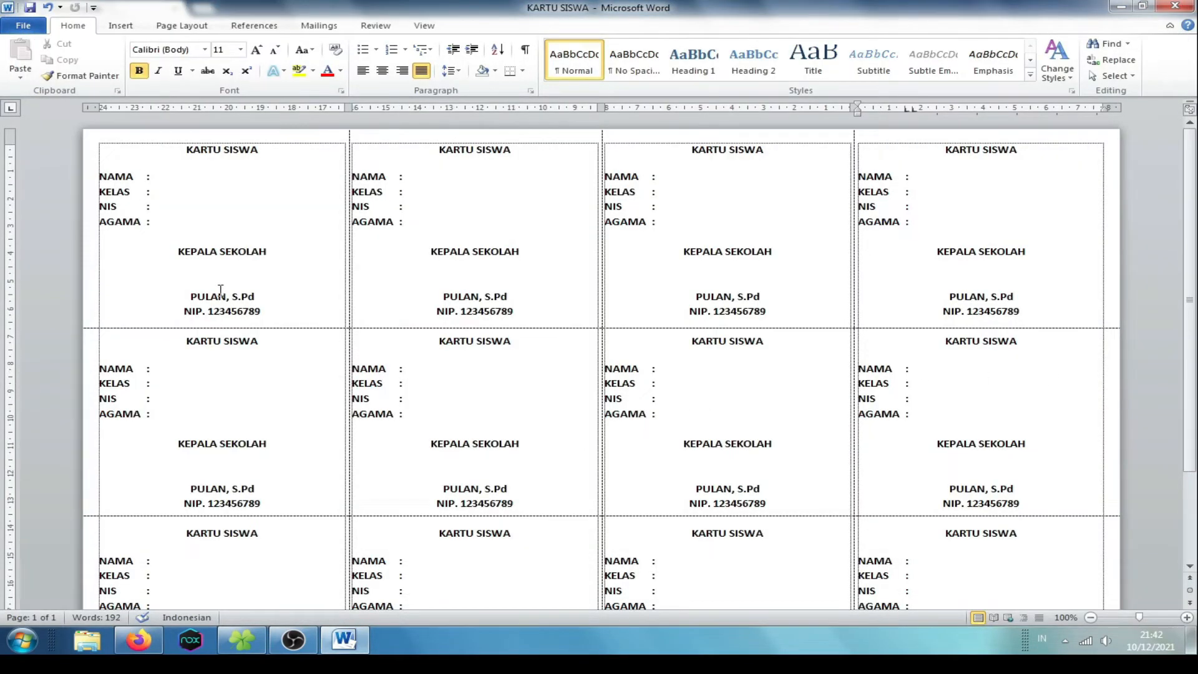
# Start the Step by Step Mail Merge Wizard from the first card's NAMA line and advance to the recipient selection stage
pyautogui.click(197, 178)
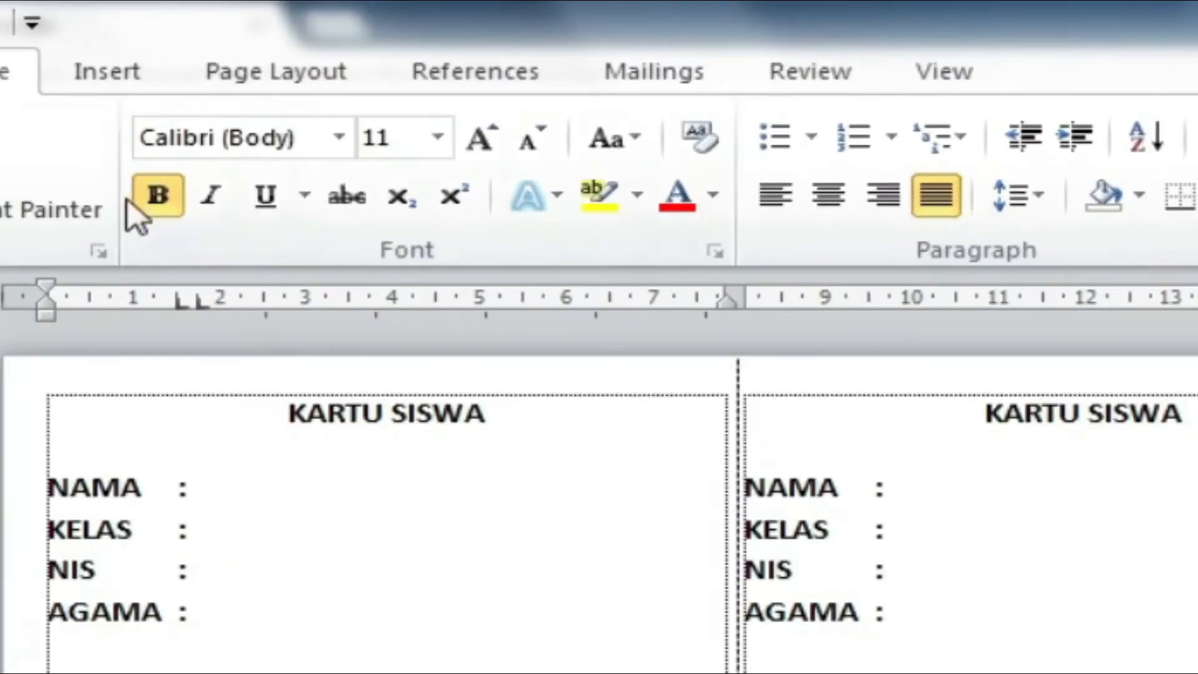
pyautogui.click(654, 75)
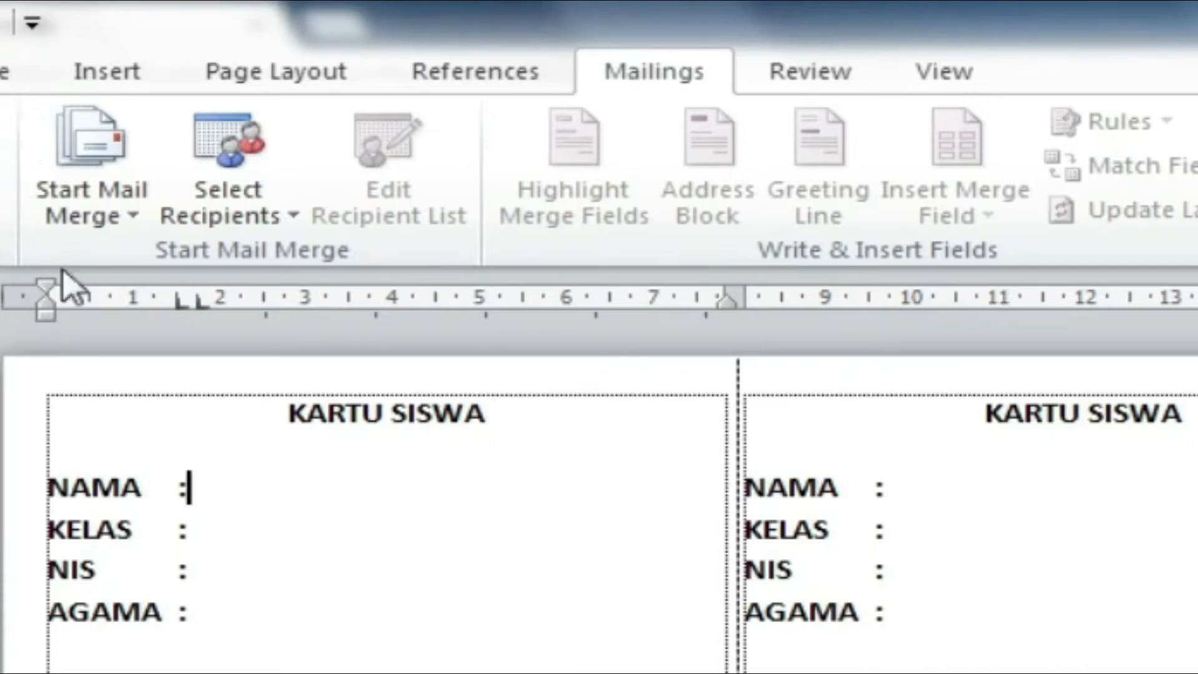
pyautogui.click(129, 236)
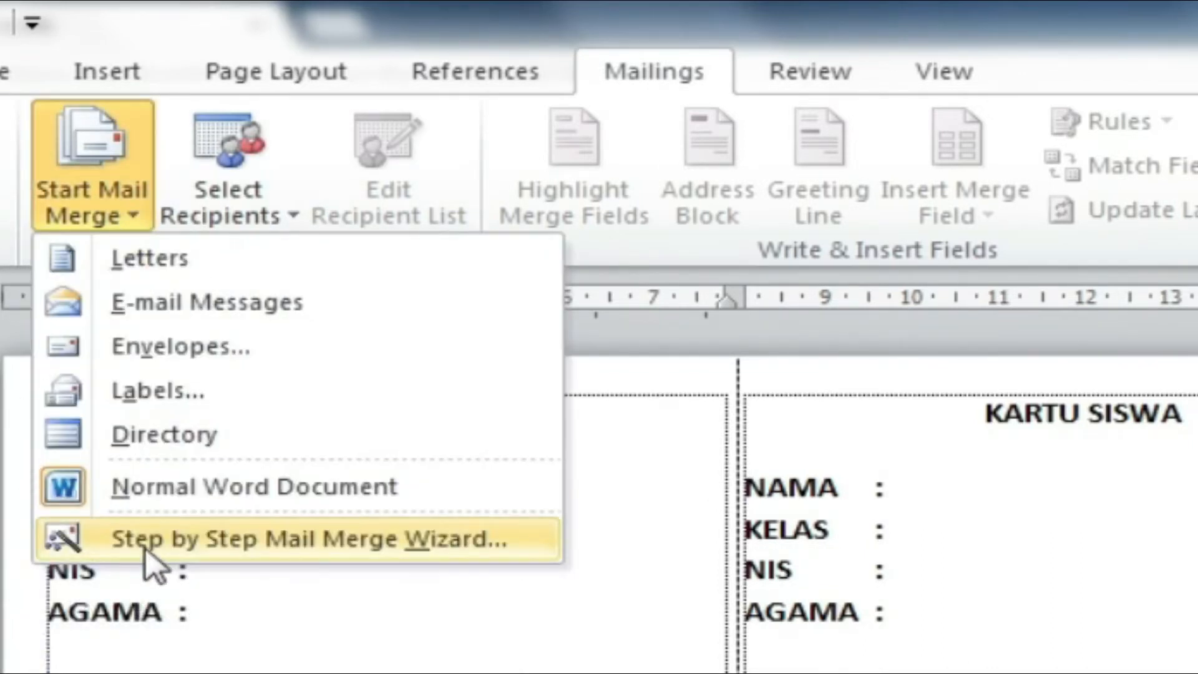
pyautogui.click(145, 540)
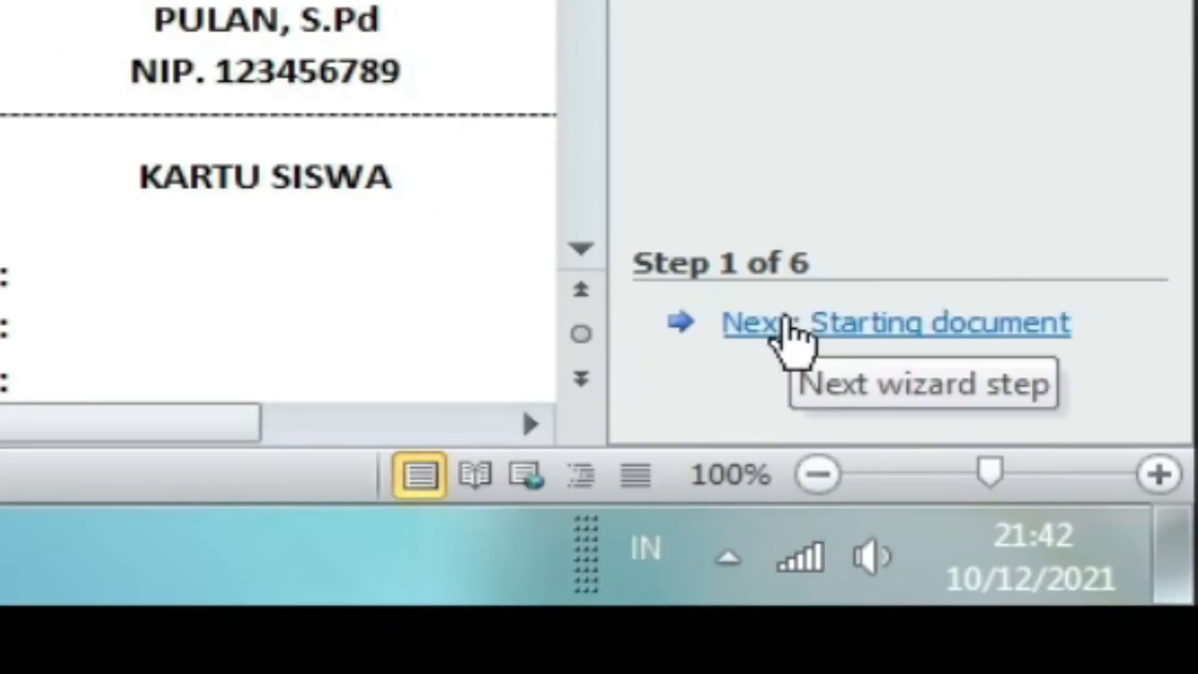
pyautogui.click(793, 336)
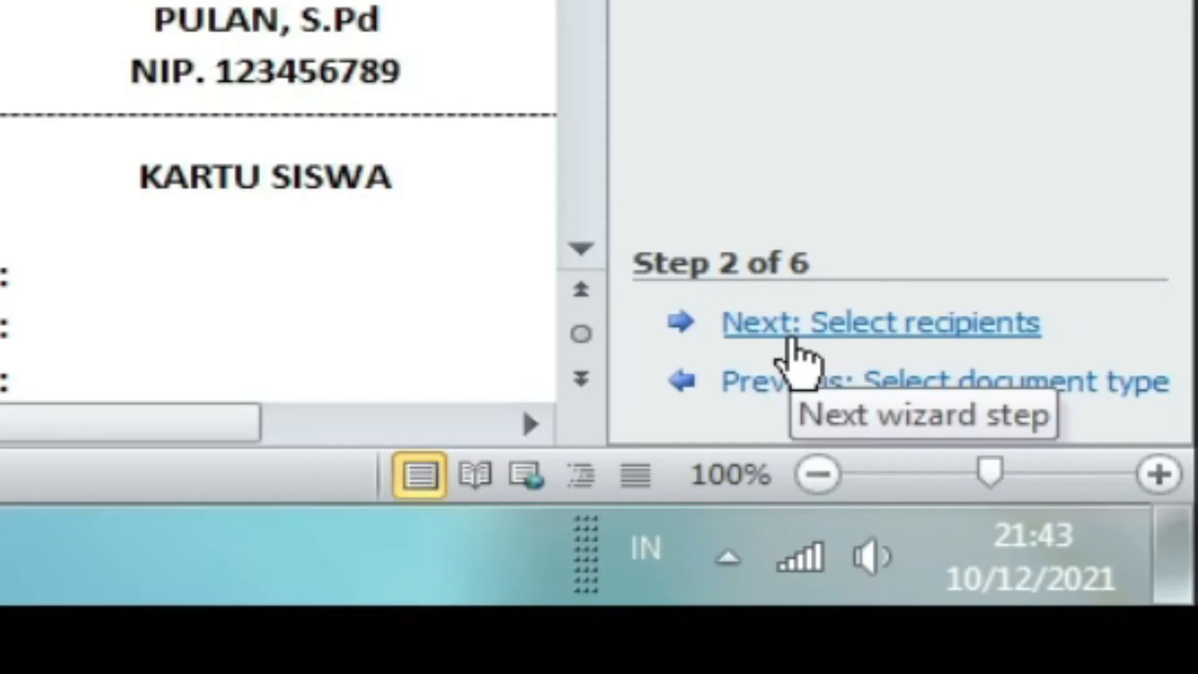
pyautogui.click(793, 336)
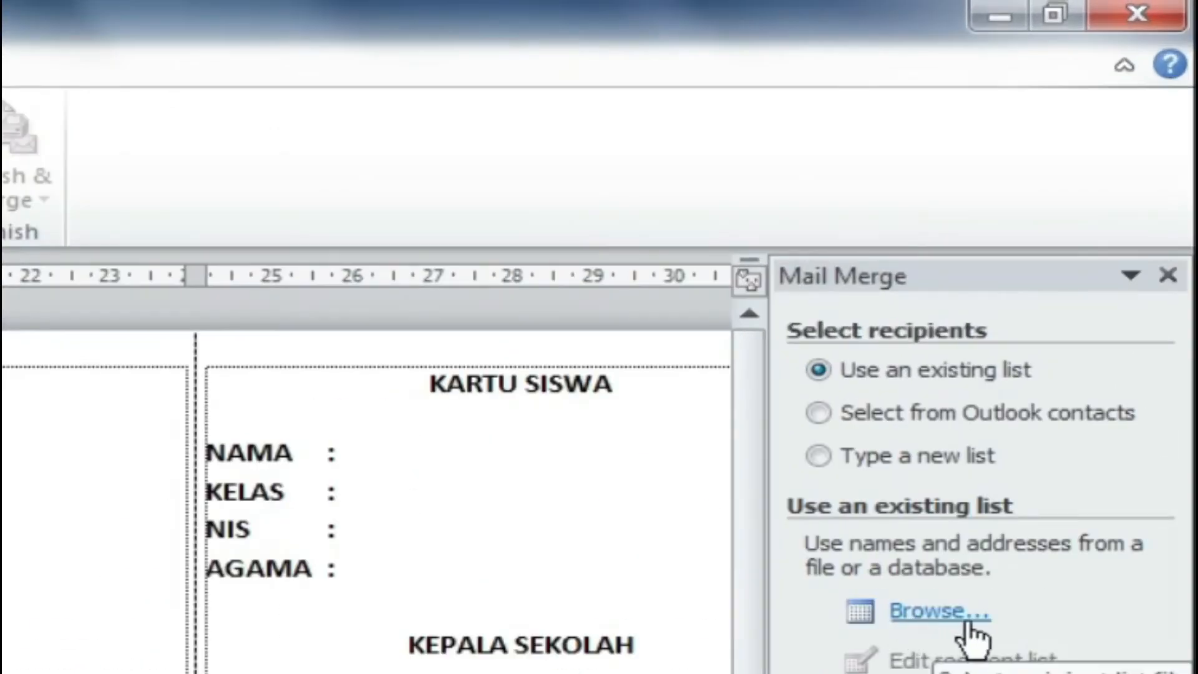
# Open the NAMA SISWA workbook from the Documents library as the existing recipient list
pyautogui.click(965, 623)
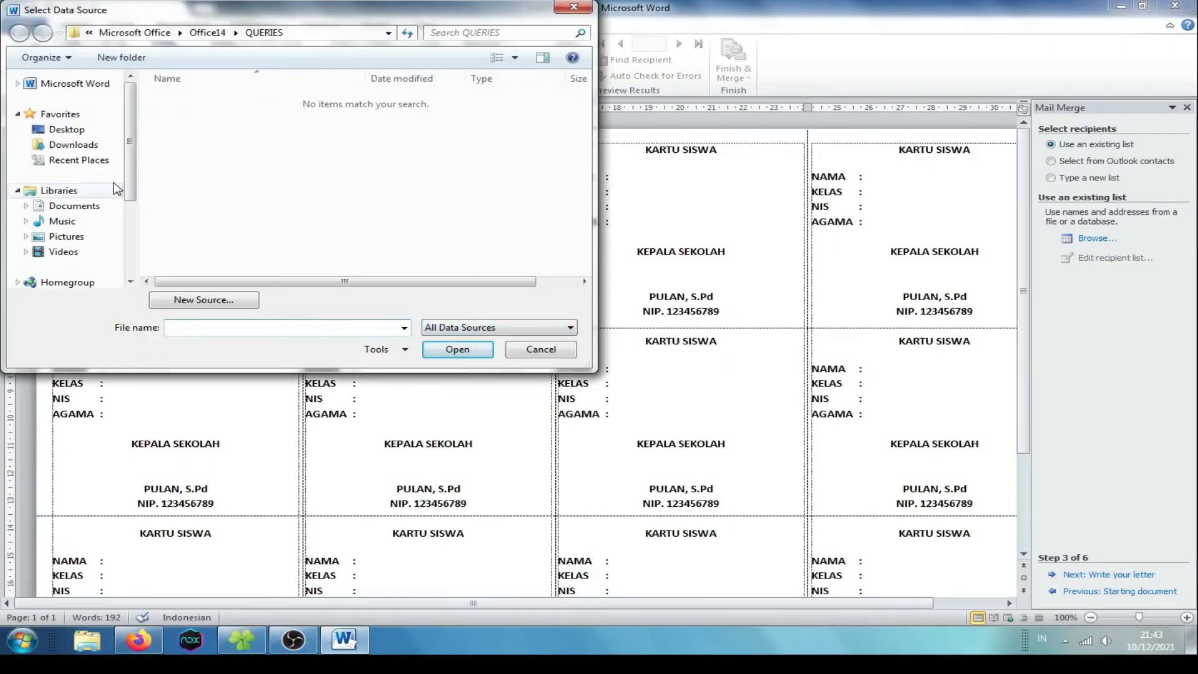
pyautogui.click(74, 205)
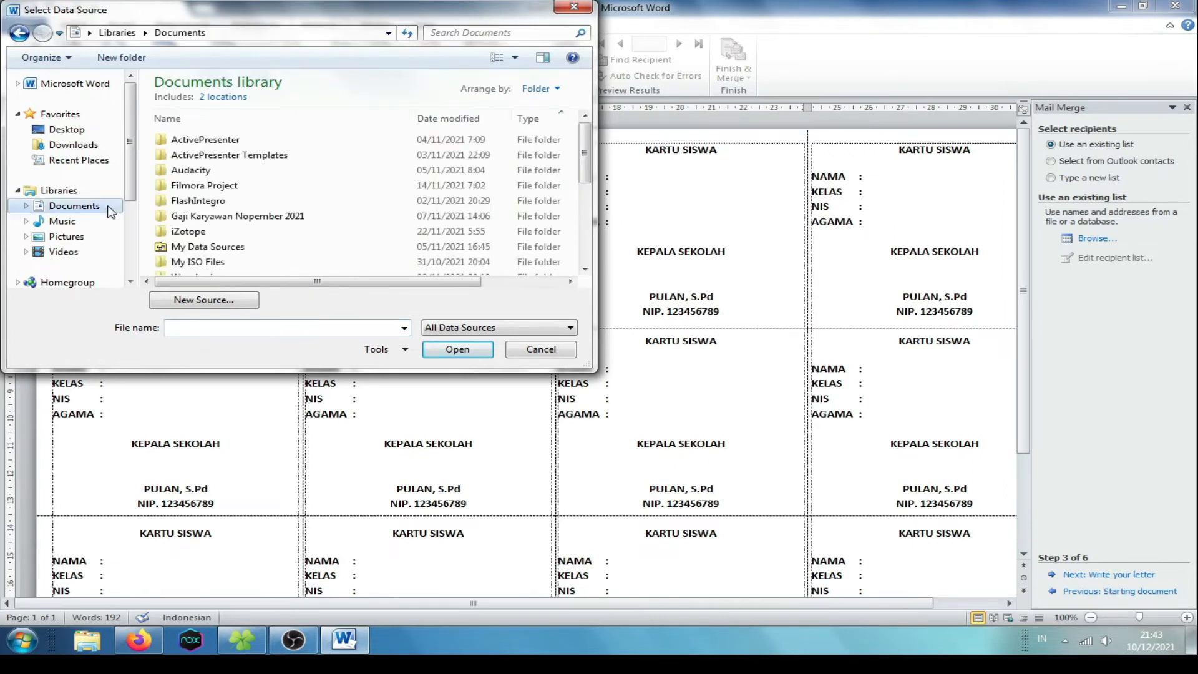
pyautogui.moveTo(586, 161); pyautogui.dragTo(579, 220)
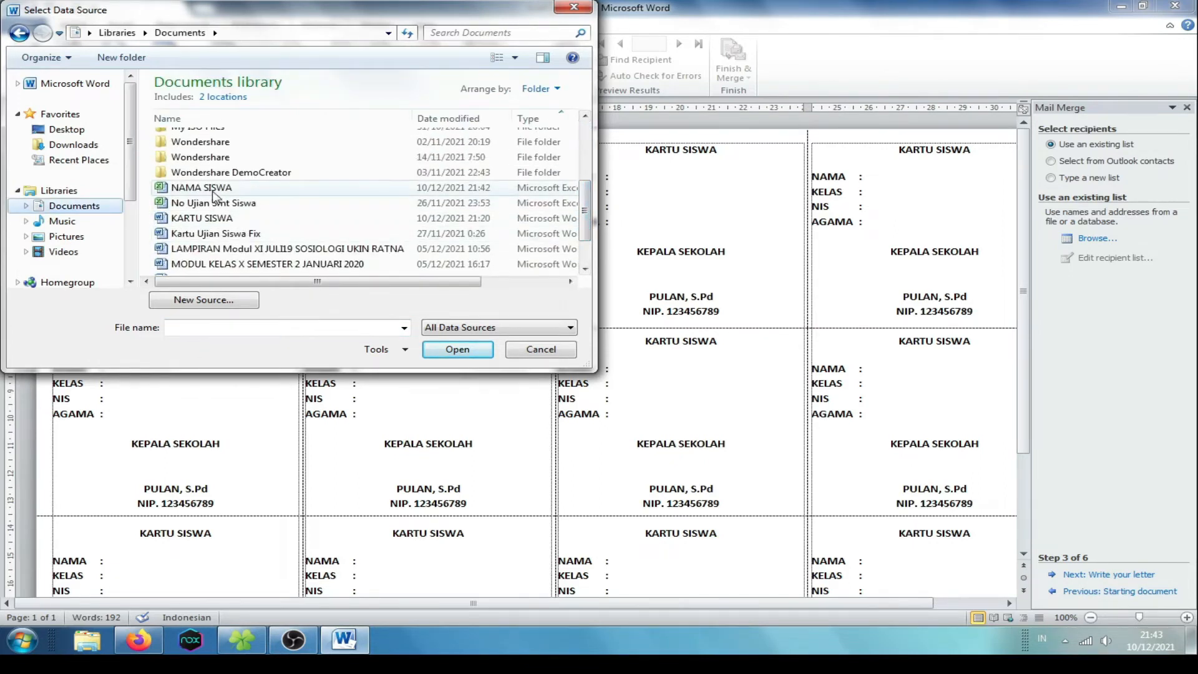
pyautogui.click(218, 191)
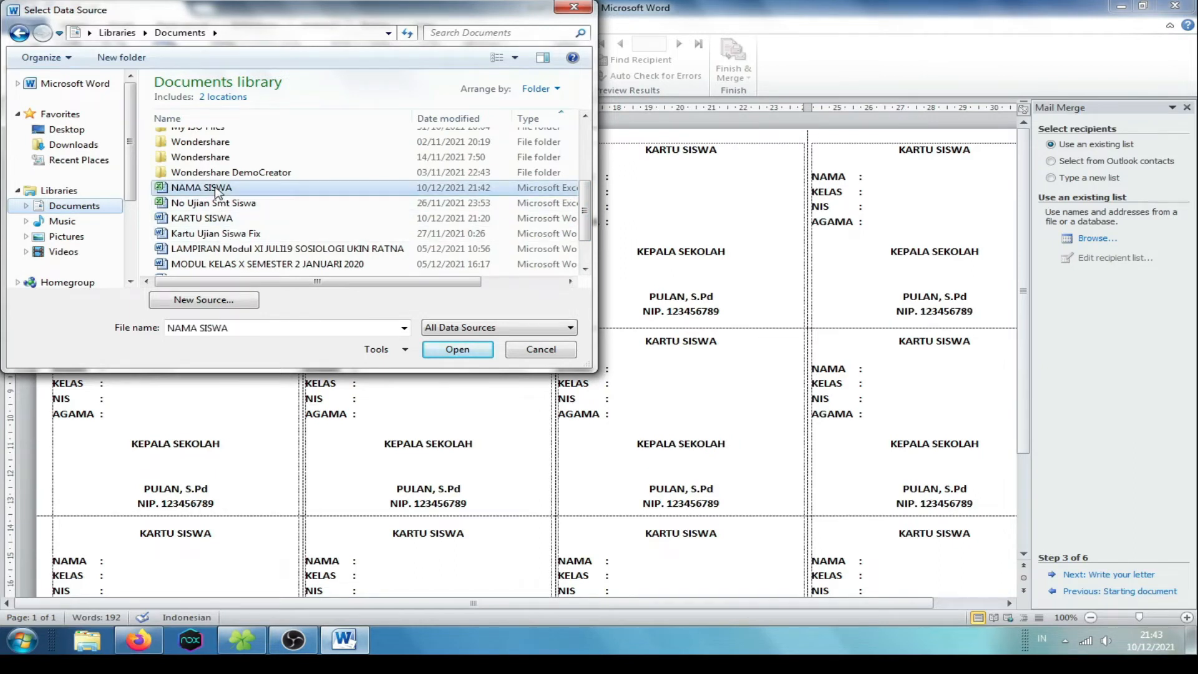
pyautogui.click(453, 350)
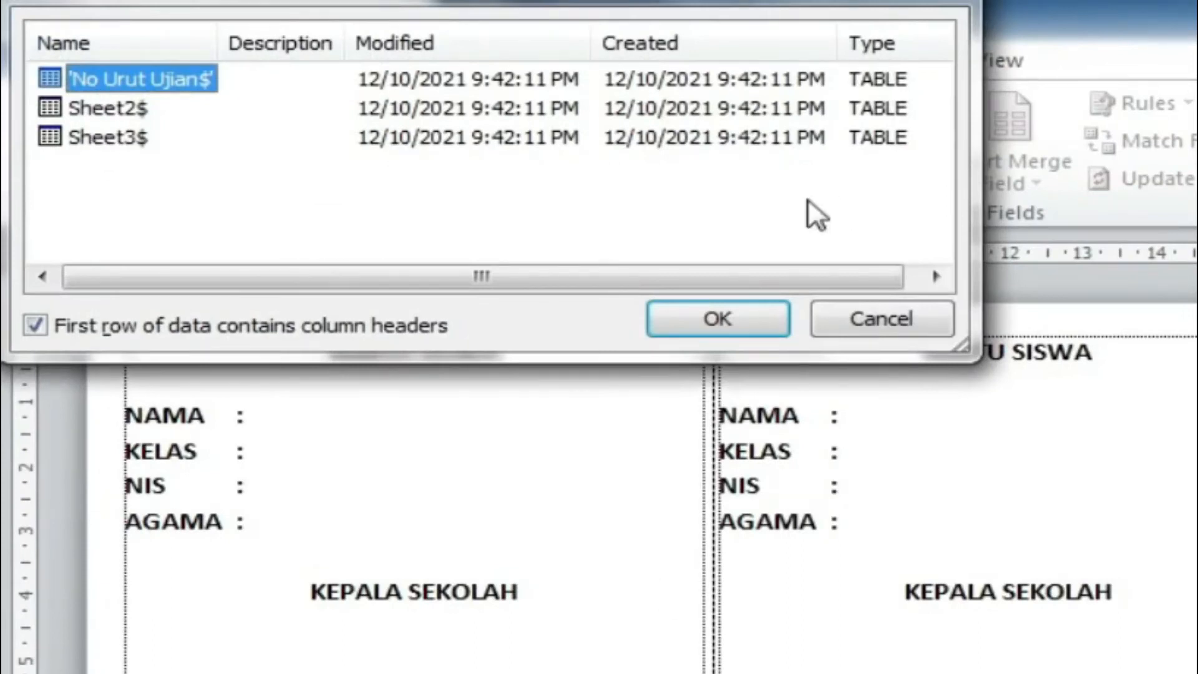
# Choose the 'No Urut Ujian$' table with its first row as column headers and accept all listed recipients
pyautogui.click(185, 215)
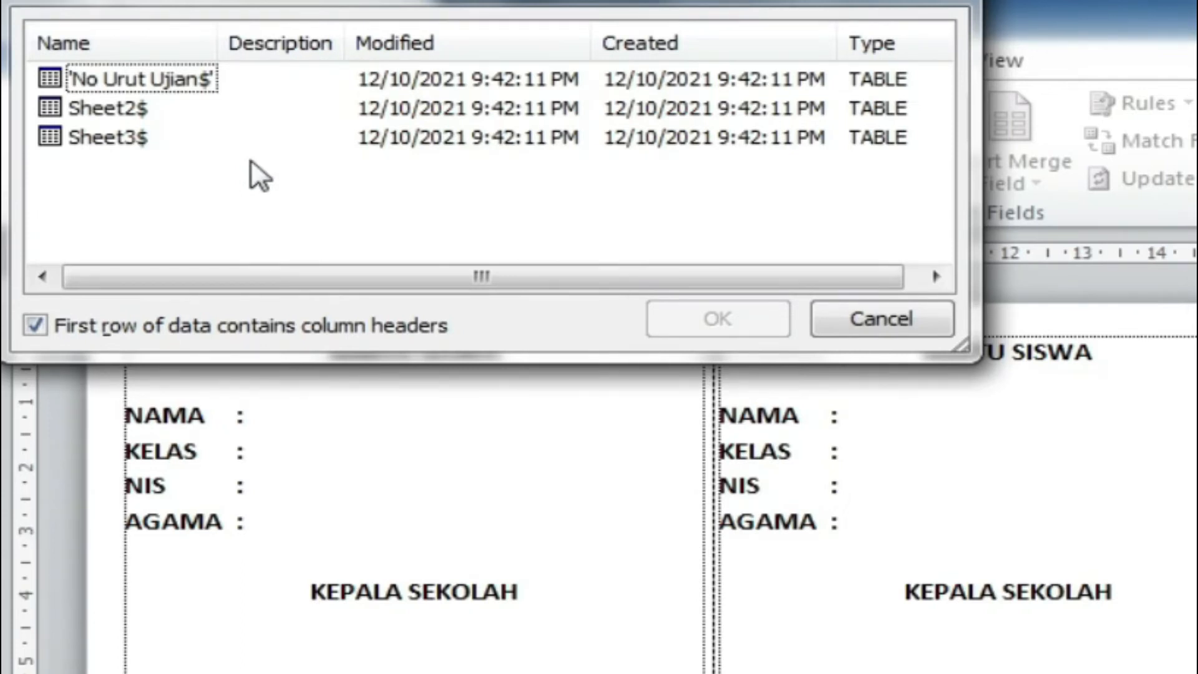
pyautogui.click(152, 84)
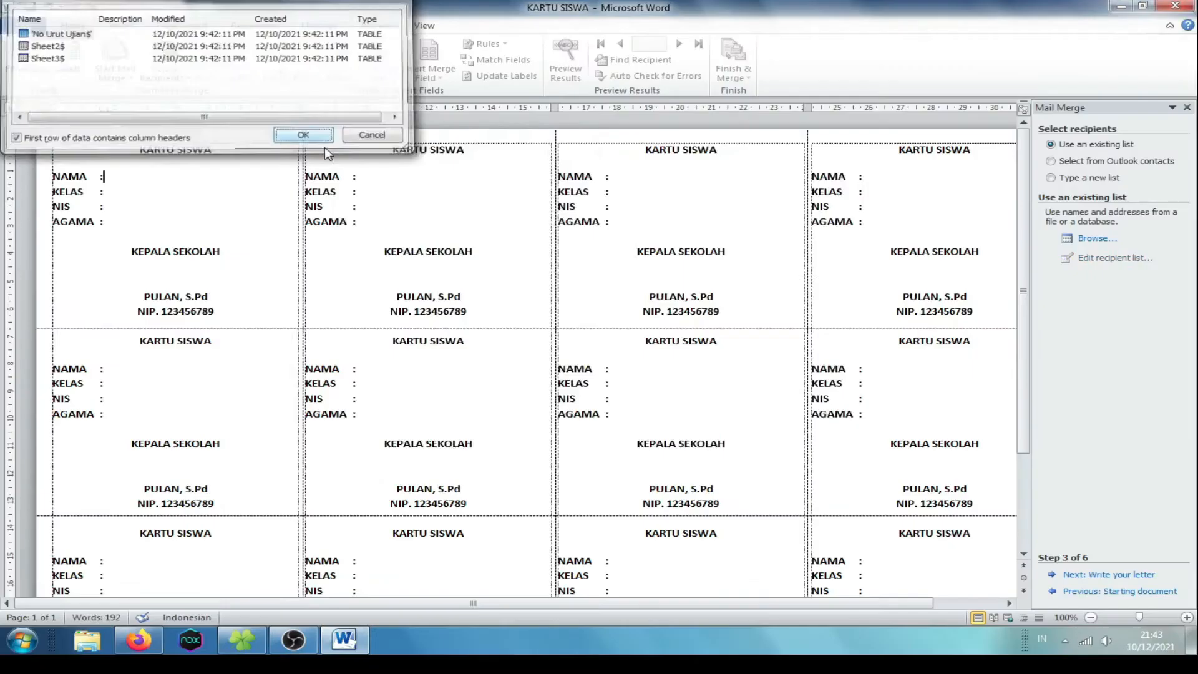
pyautogui.click(735, 314)
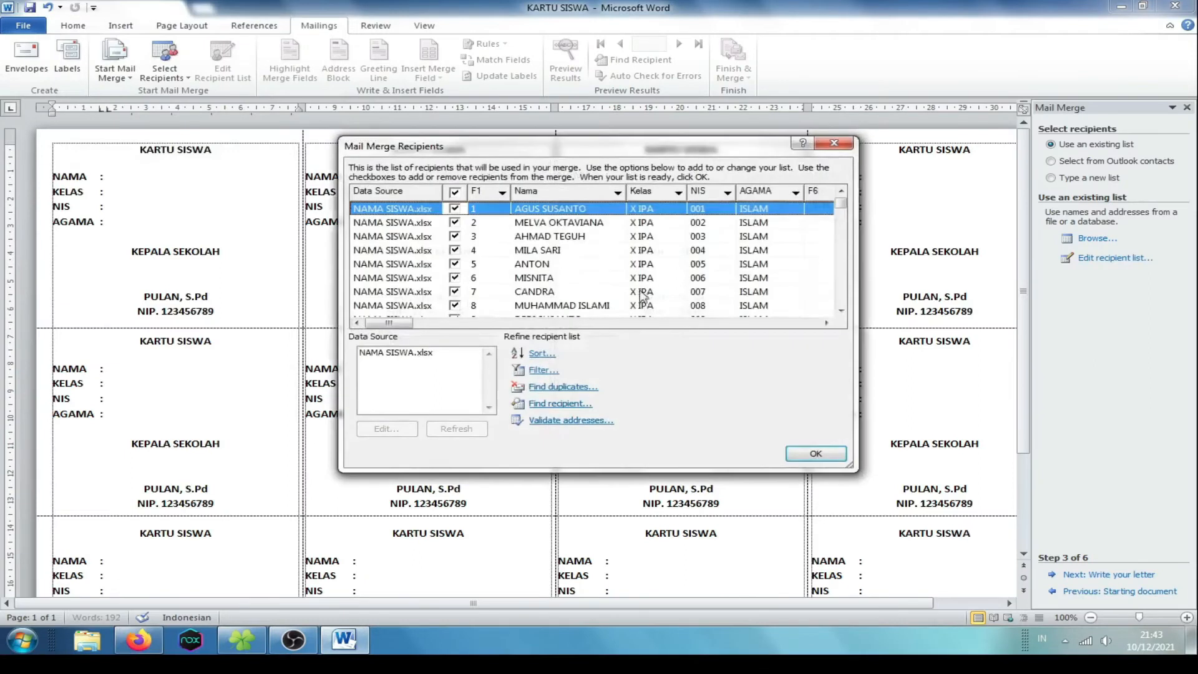
pyautogui.click(840, 460)
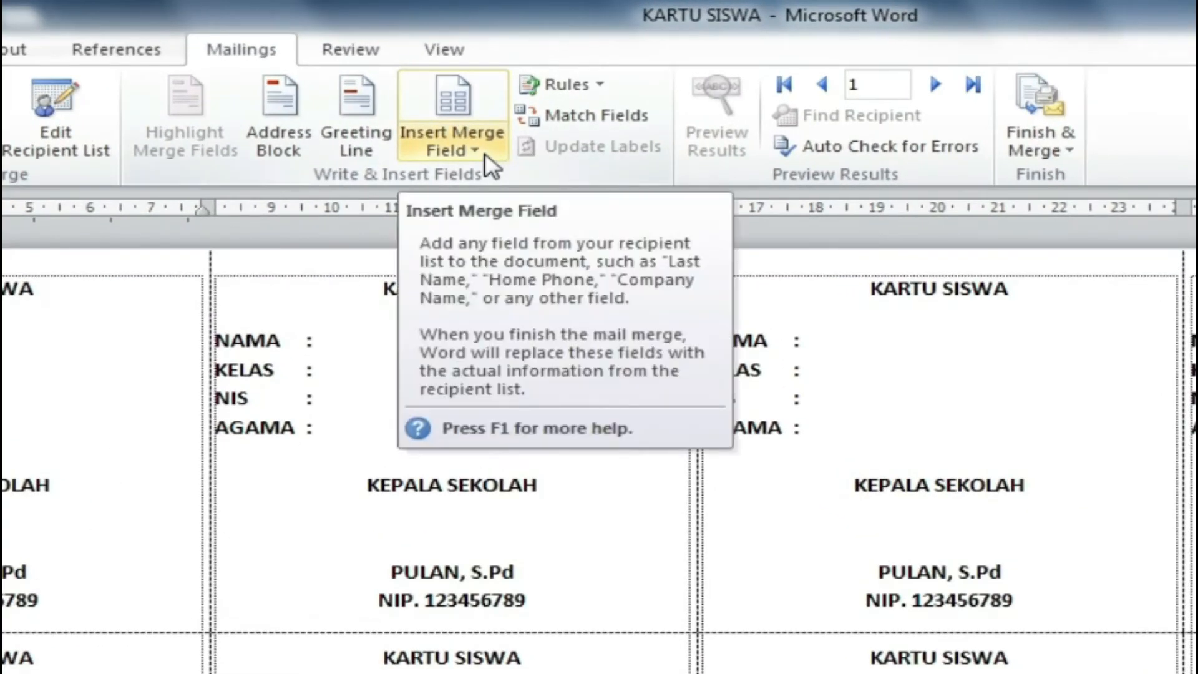
# Insert the merge fields Nama, Kelas, NIS and AGAMA on the matching lines of the first card
pyautogui.click(475, 151)
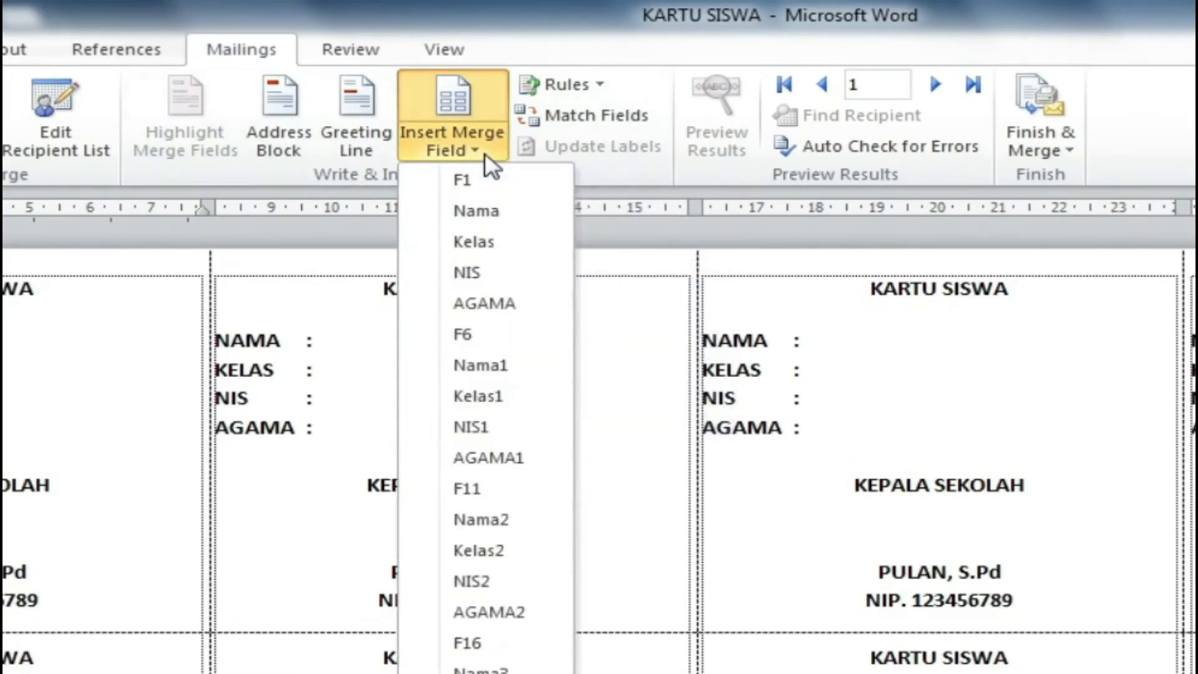
pyautogui.click(496, 212)
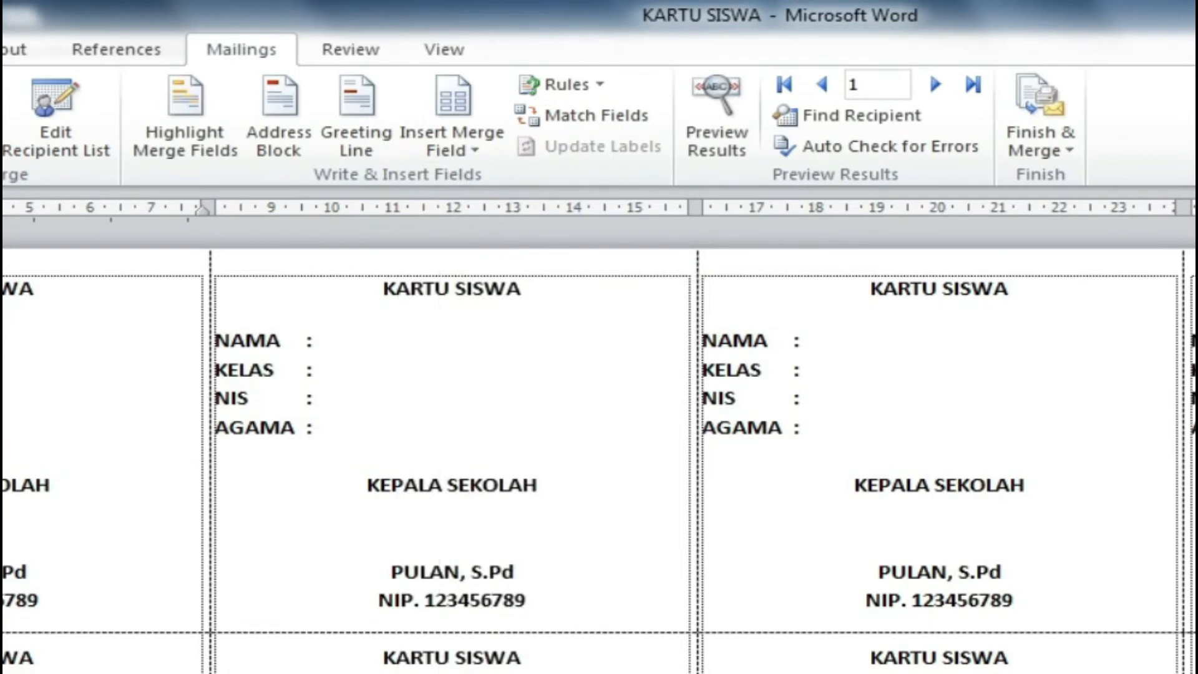
pyautogui.click(474, 150)
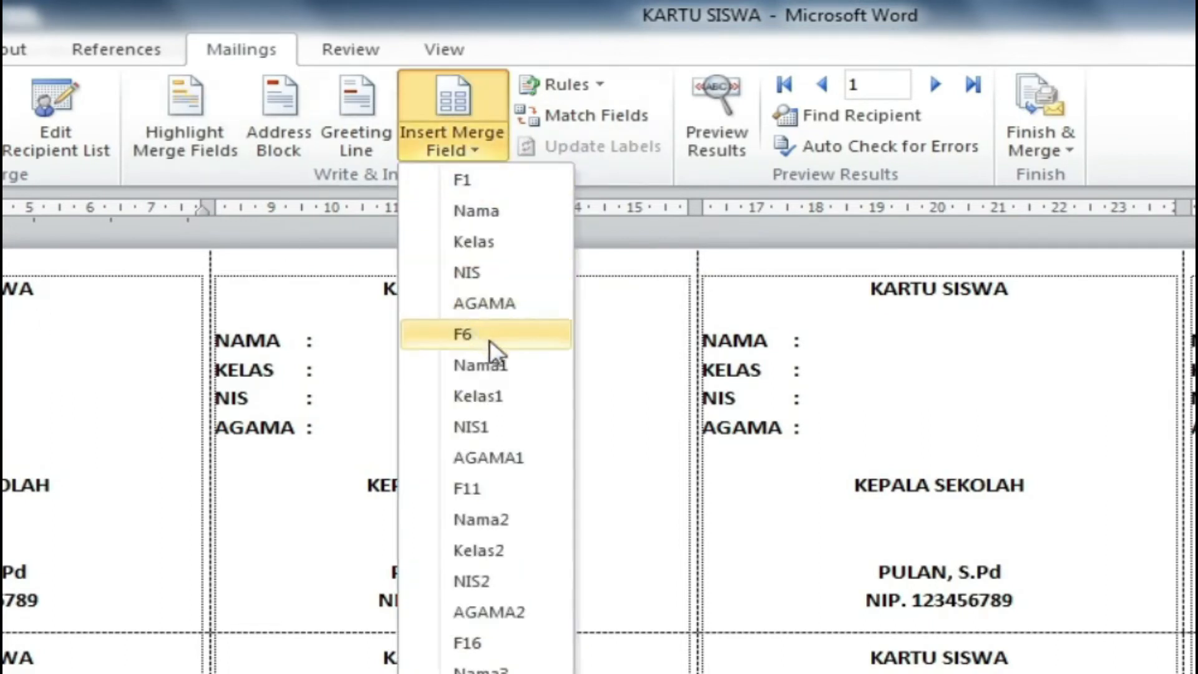
pyautogui.click(505, 241)
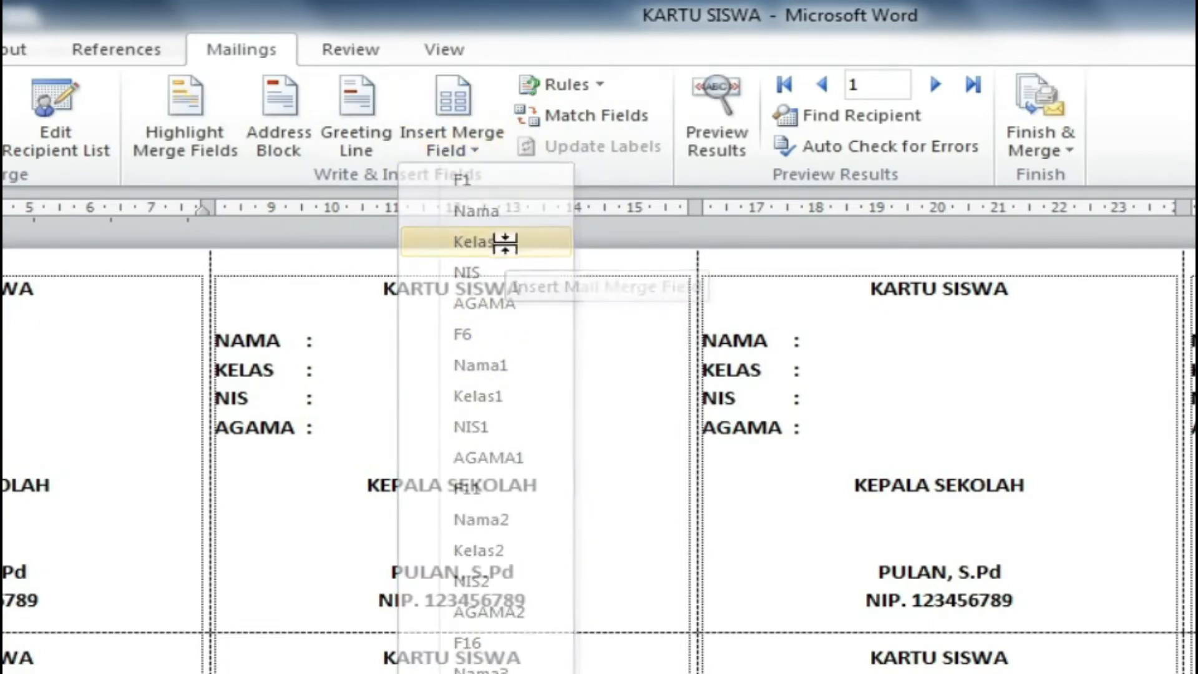
pyautogui.click(474, 150)
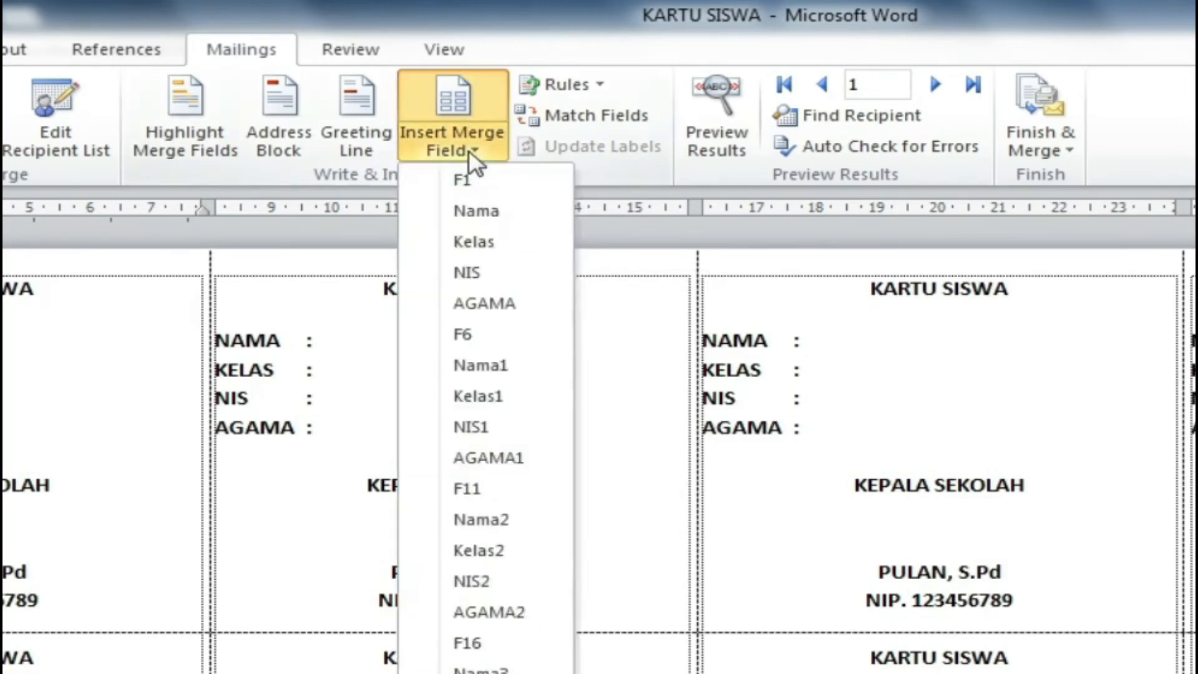
pyautogui.click(520, 283)
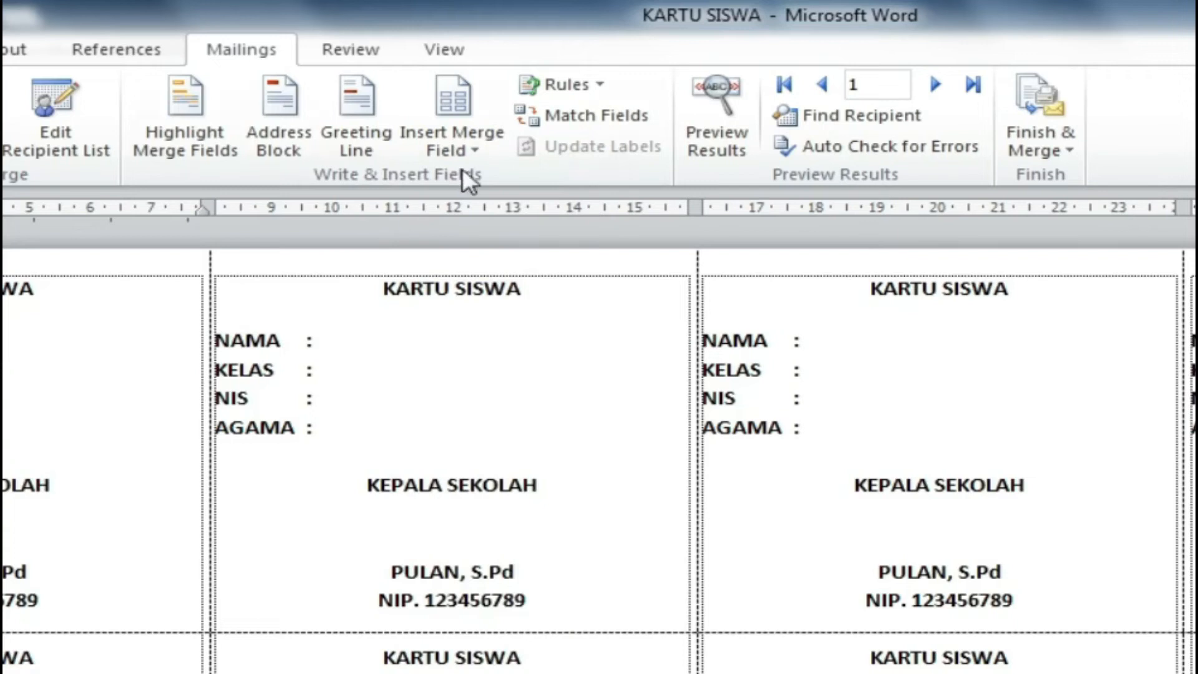
pyautogui.click(463, 149)
pyautogui.click(481, 303)
# Insert the merge fields Nama1, Kelas1, NIS1 and AGAMA1 on the matching lines of the card below the first one
pyautogui.click(472, 151)
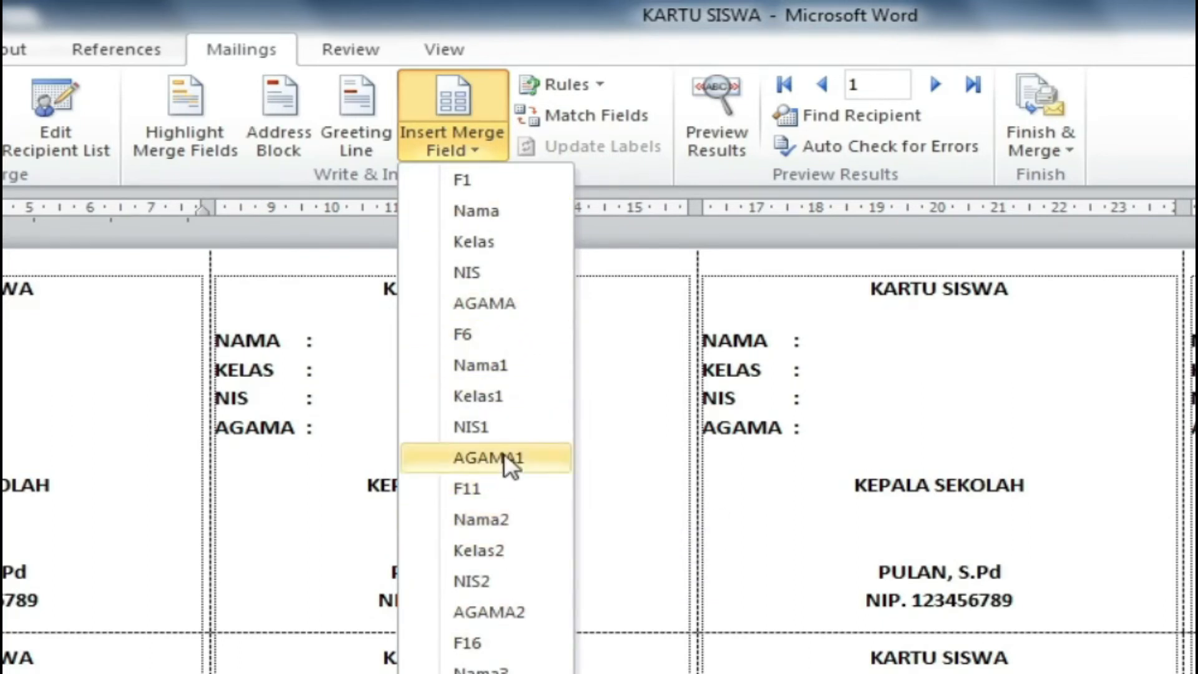
pyautogui.click(479, 366)
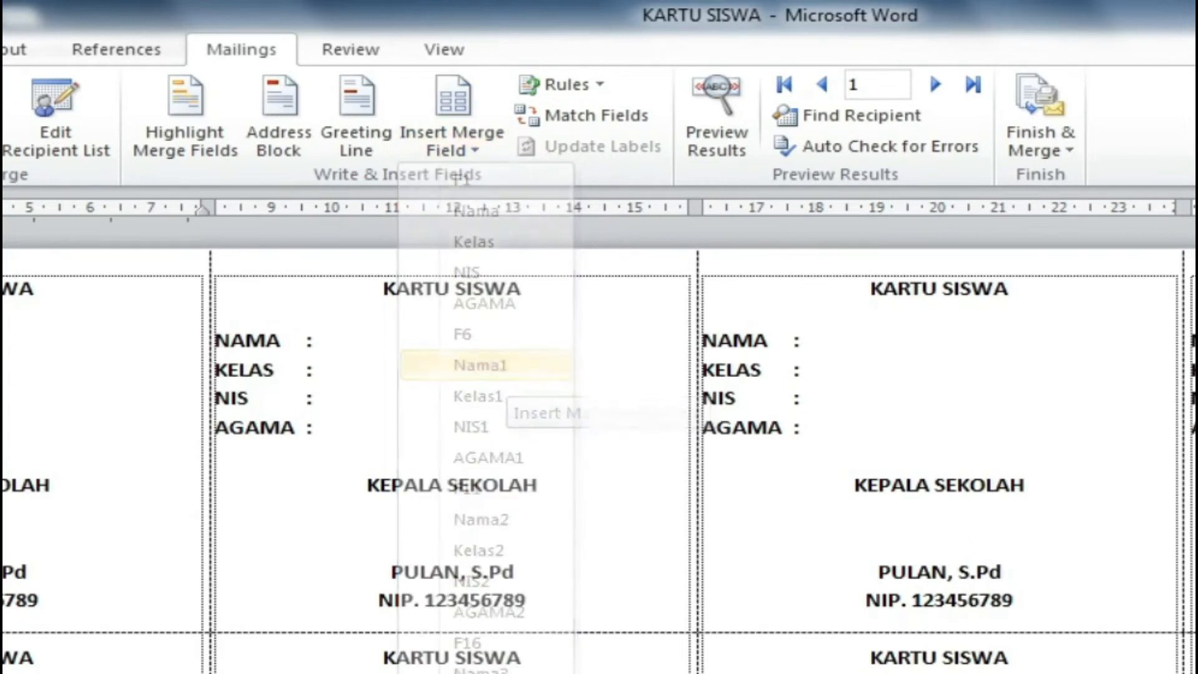
pyautogui.click(487, 164)
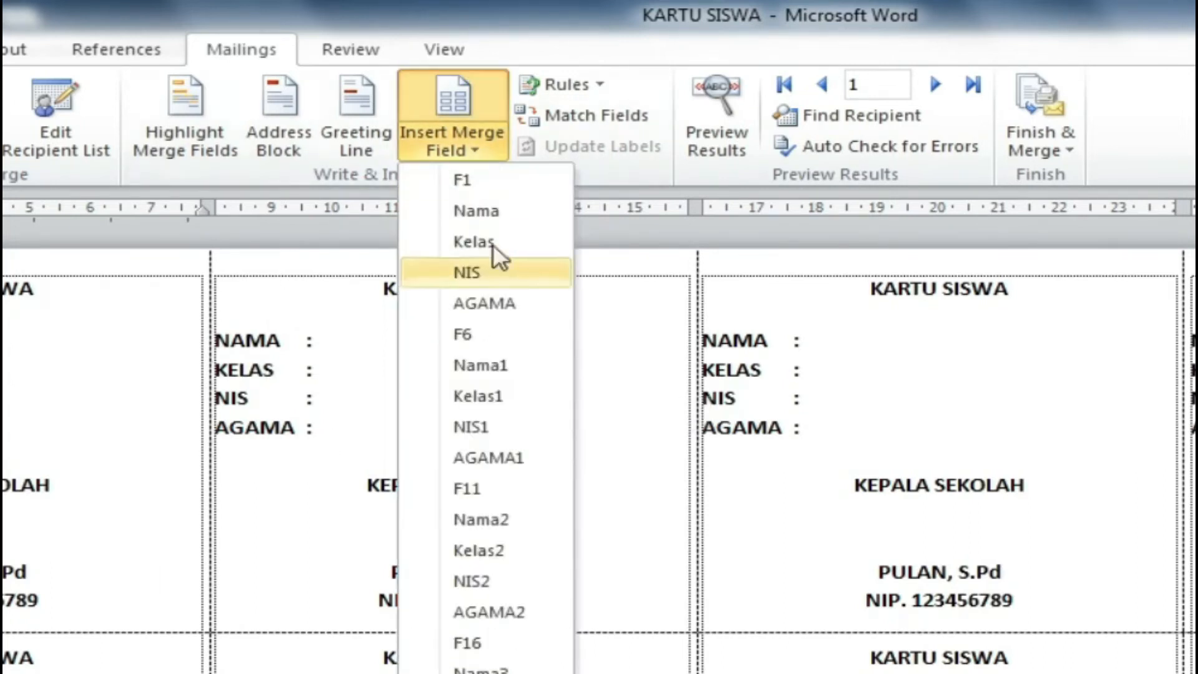
pyautogui.click(493, 398)
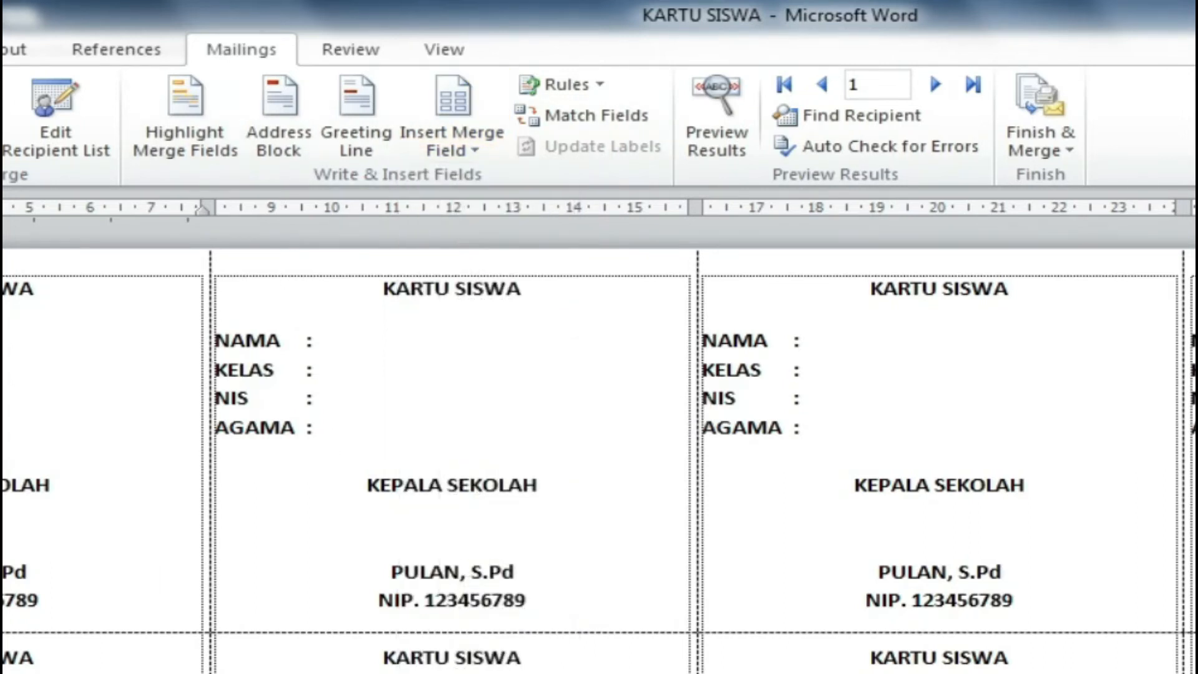
pyautogui.click(475, 150)
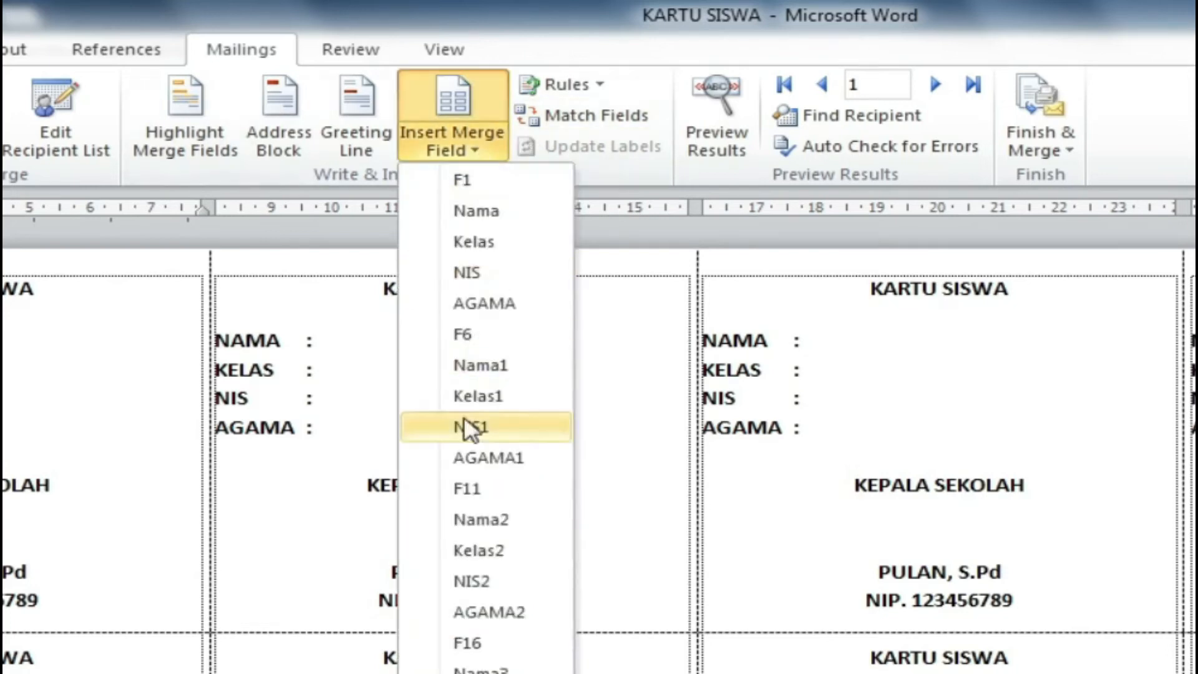
pyautogui.click(493, 426)
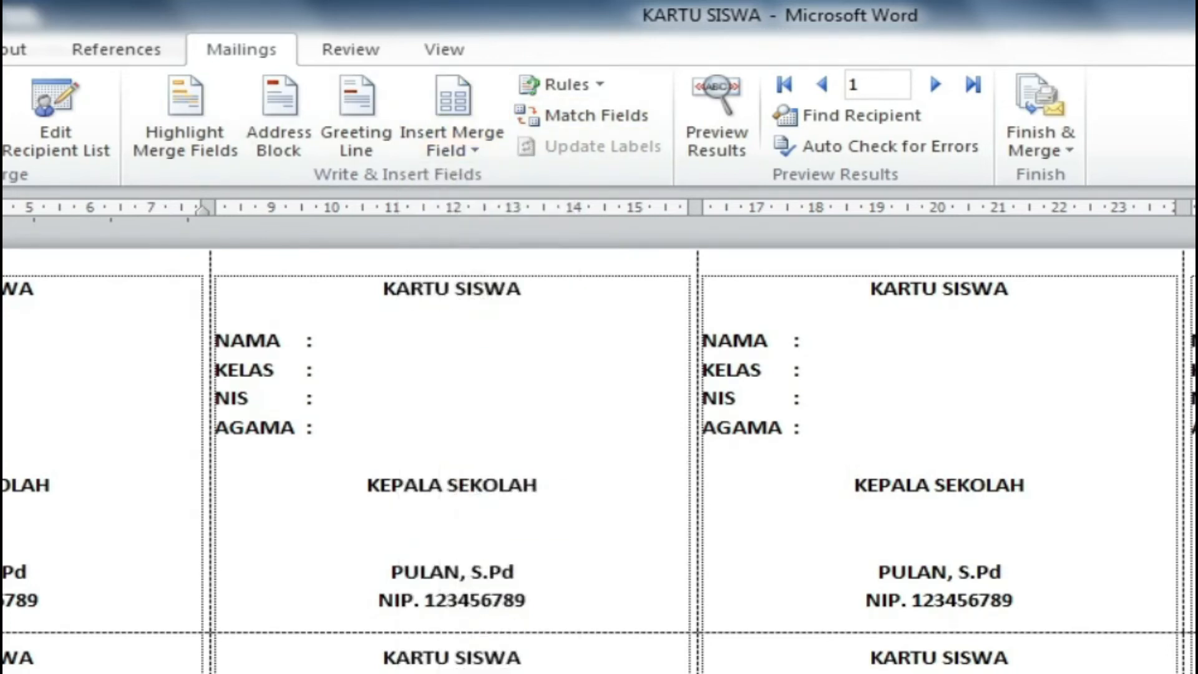
pyautogui.click(490, 156)
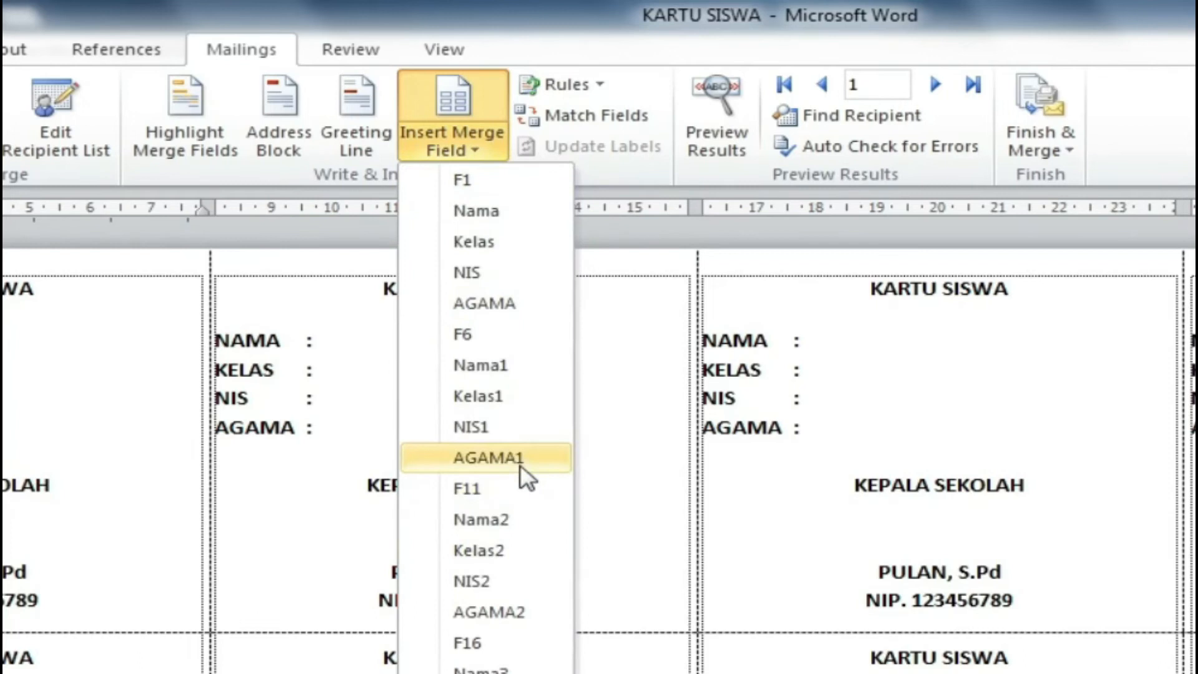
pyautogui.click(489, 457)
# Fill the remaining cards down each column with Nama, Kelas, NIS and AGAMA fields numbered 2, 4 to 11, and 3 for the last card
pyautogui.scroll(-3, 525, 477)
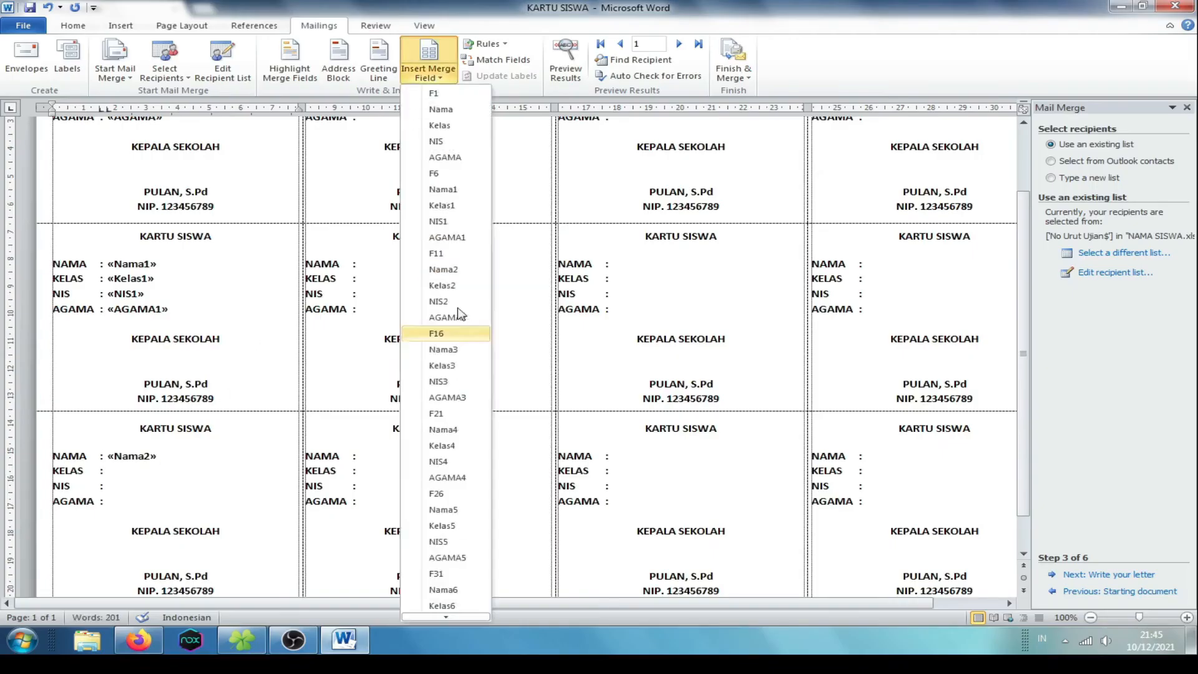
pyautogui.scroll(2, 444, 374)
pyautogui.click(444, 391)
pyautogui.click(438, 78)
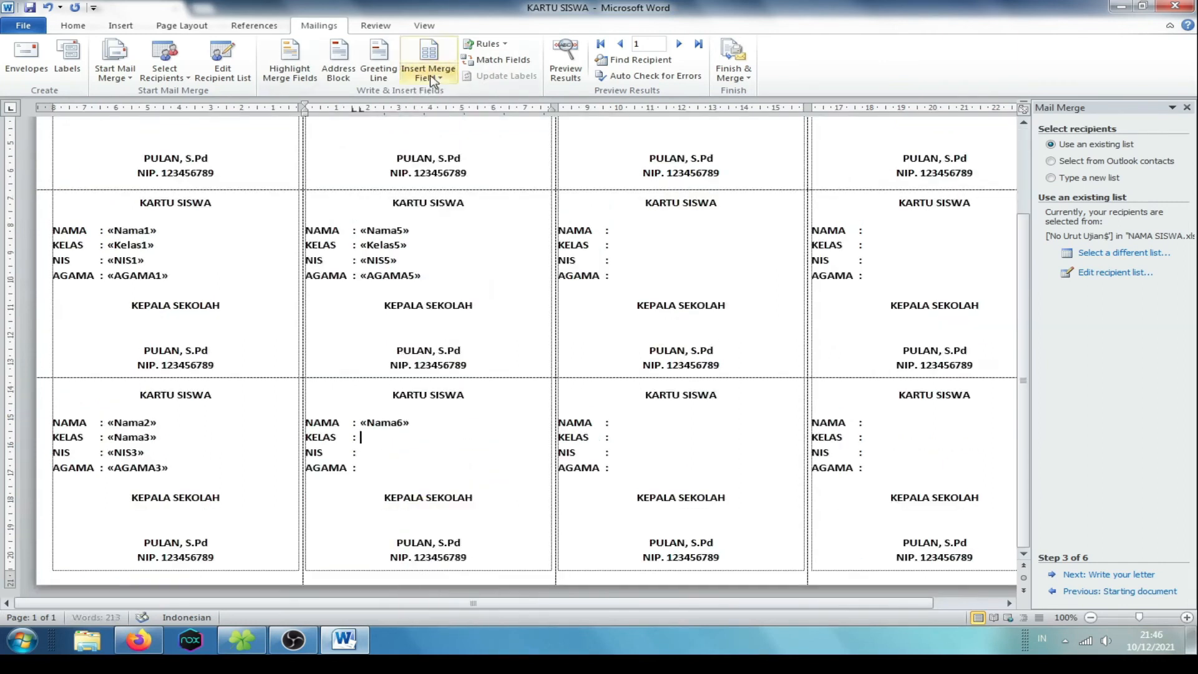
pyautogui.click(438, 78)
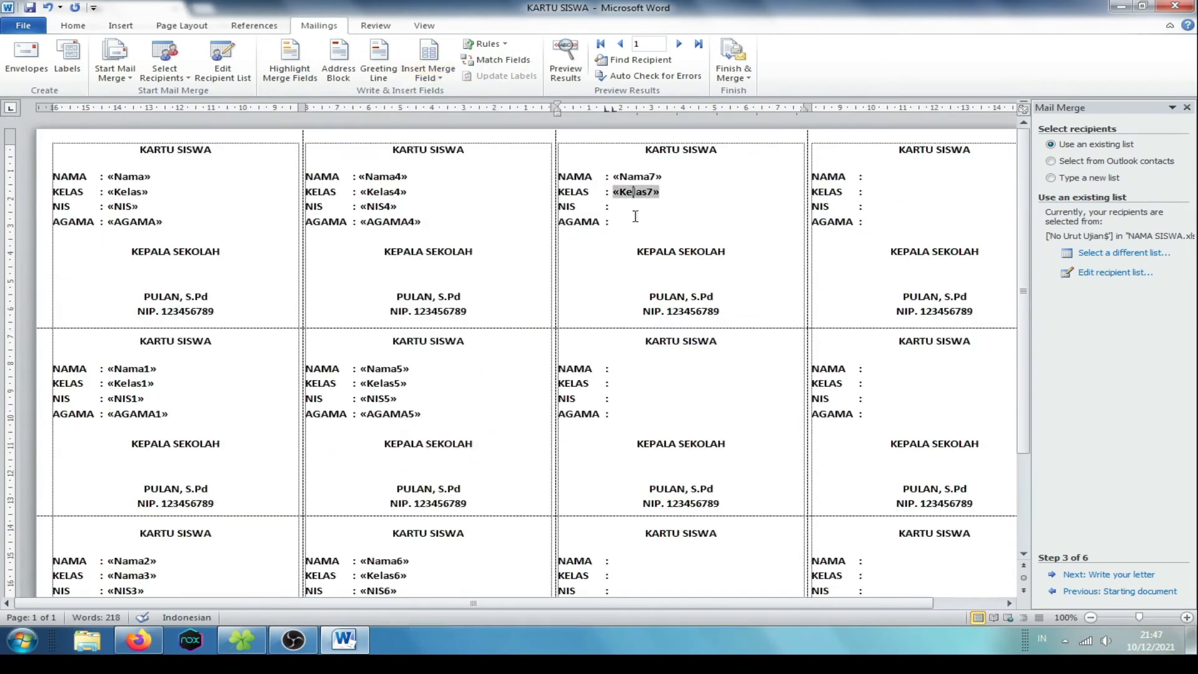
pyautogui.click(438, 78)
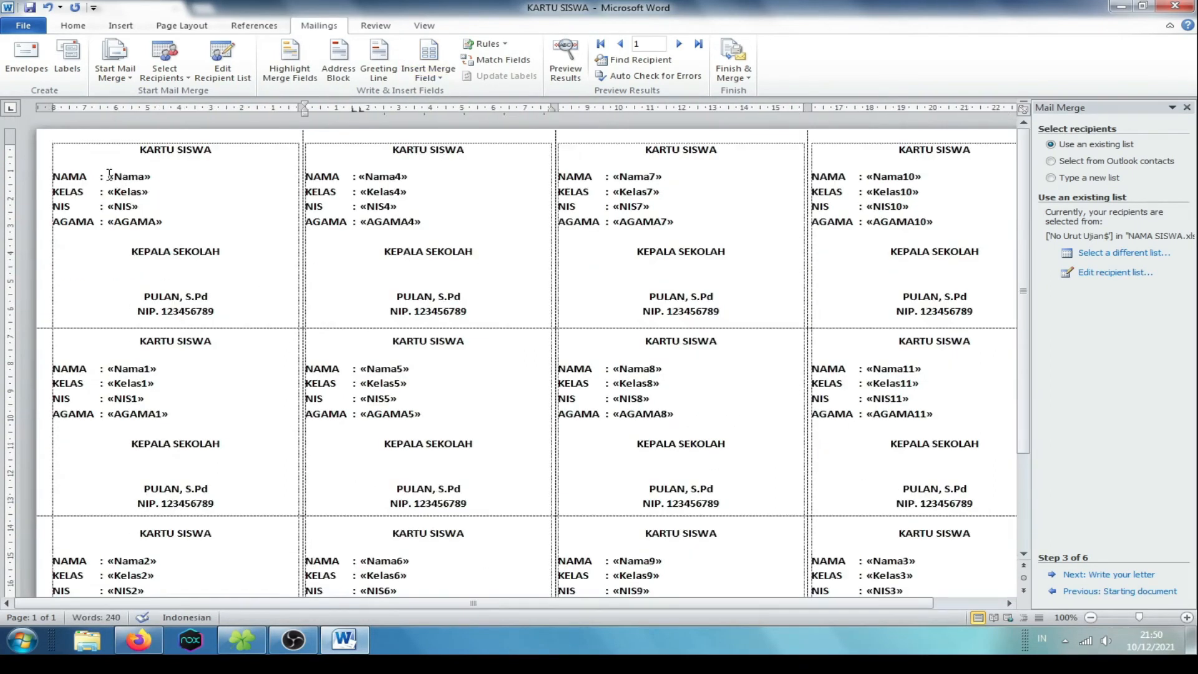
pyautogui.click(109, 176)
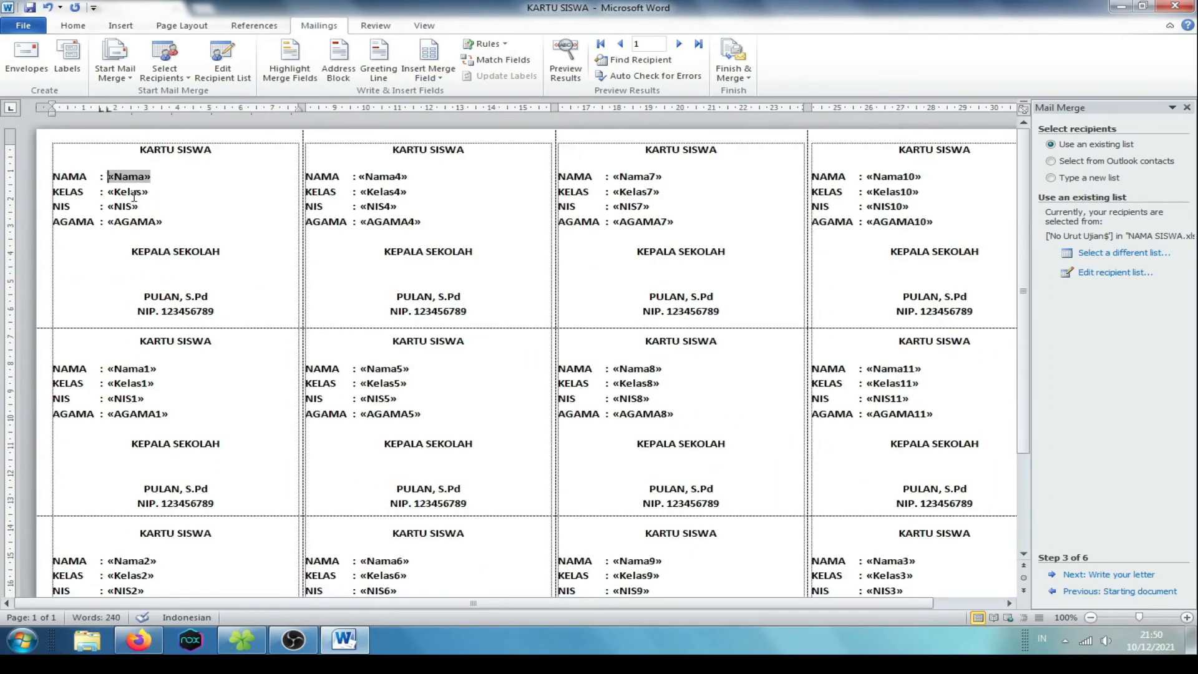
pyautogui.click(178, 177)
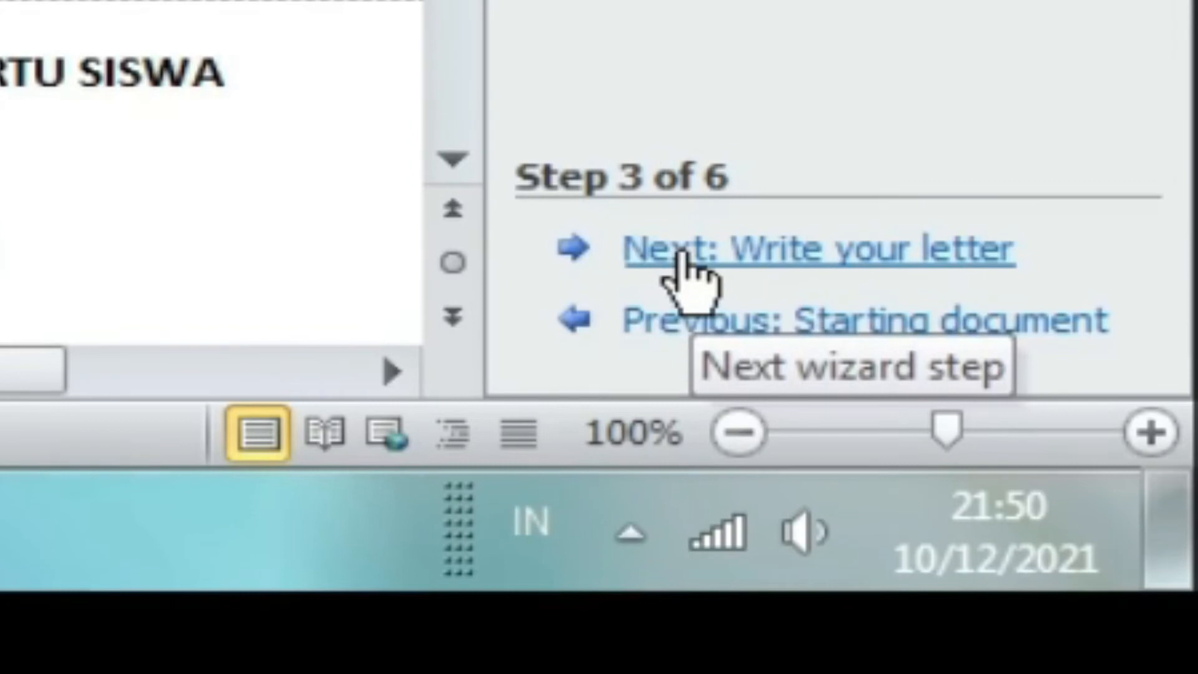
# Advance the mail merge wizard through writing and previewing the letters to the Complete the merge stage
pyautogui.click(682, 252)
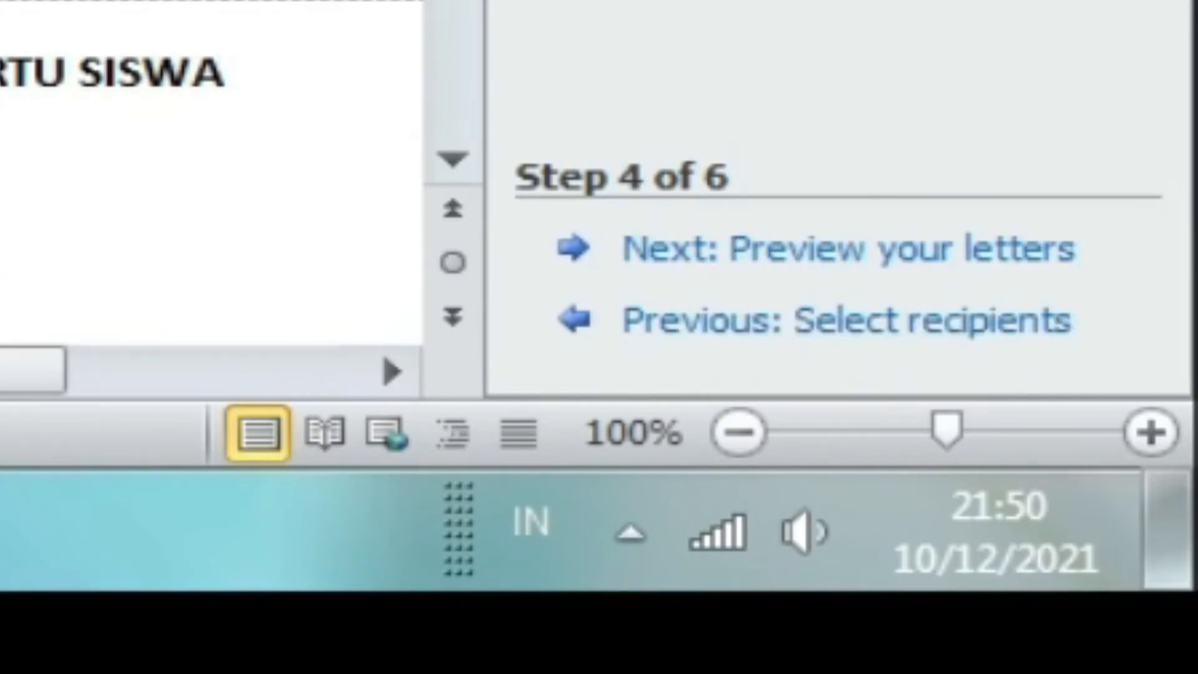
pyautogui.click(680, 255)
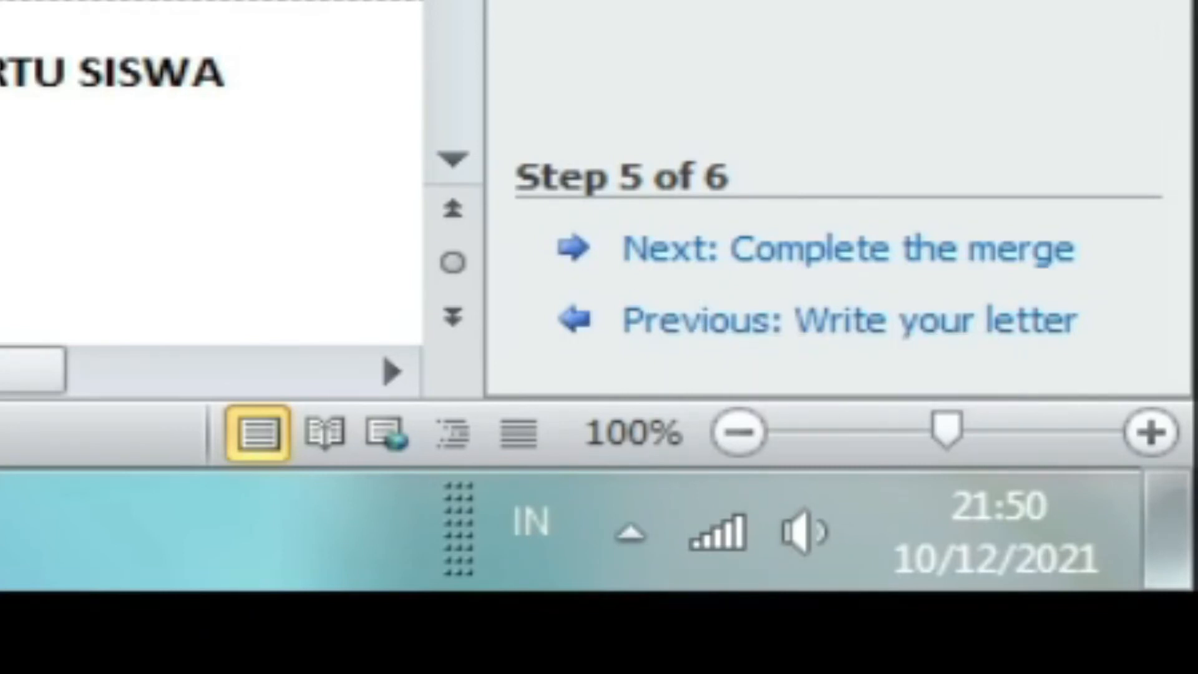
pyautogui.scroll(-3, 212, 175)
pyautogui.scroll(3, 212, 174)
pyautogui.click(717, 254)
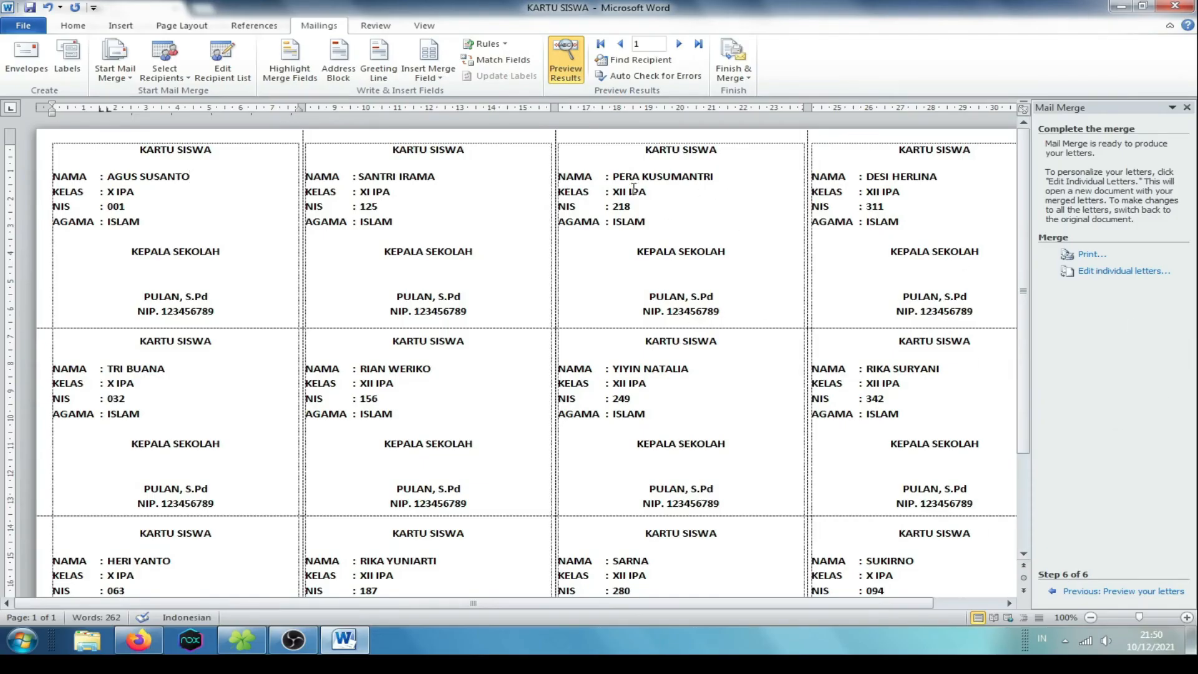
# Page through the merged card previews from record 1 to record 4
pyautogui.click(456, 310)
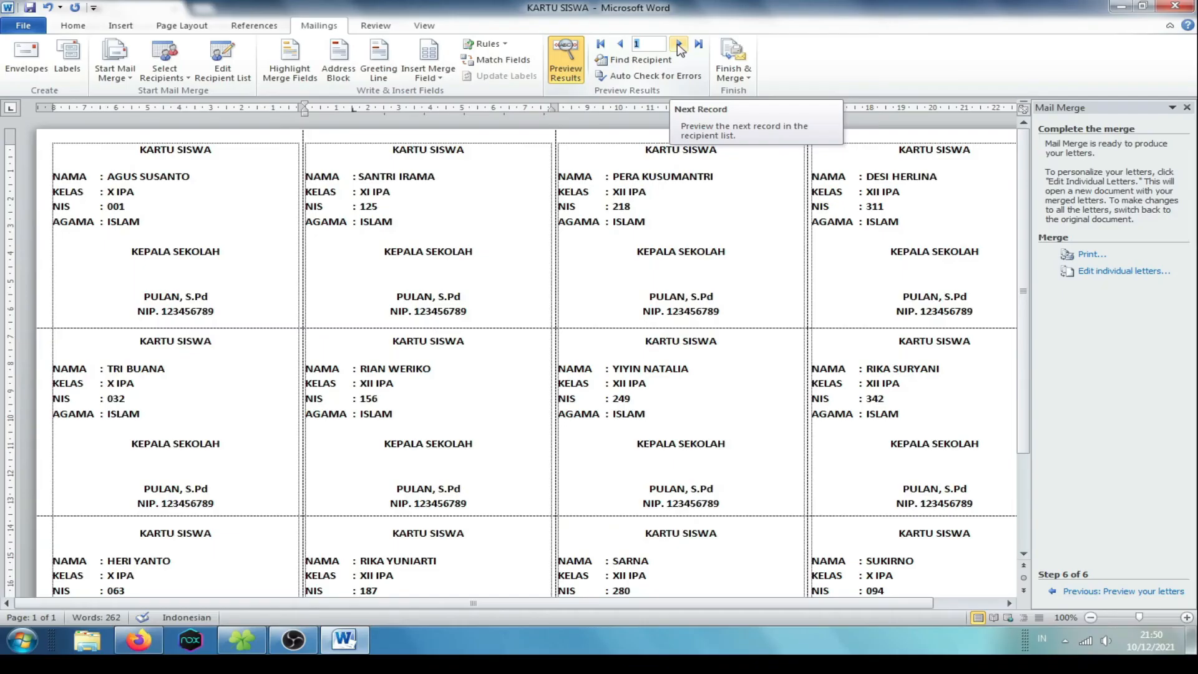
pyautogui.click(679, 45)
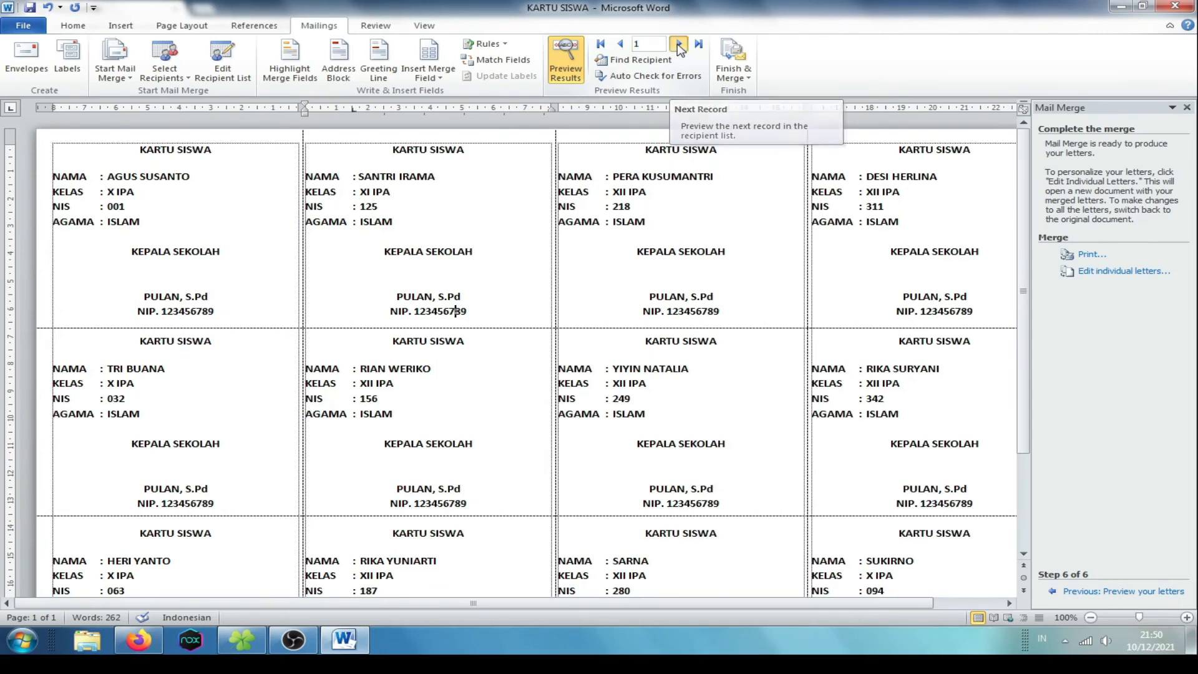
pyautogui.click(679, 45)
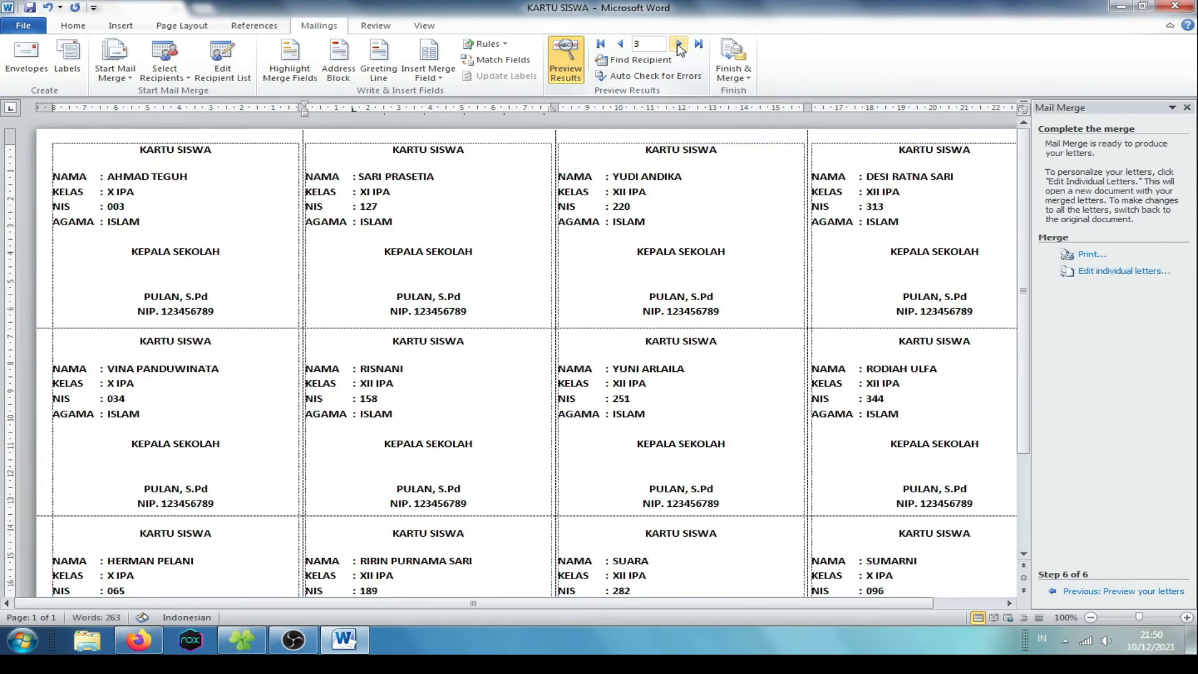
pyautogui.click(679, 45)
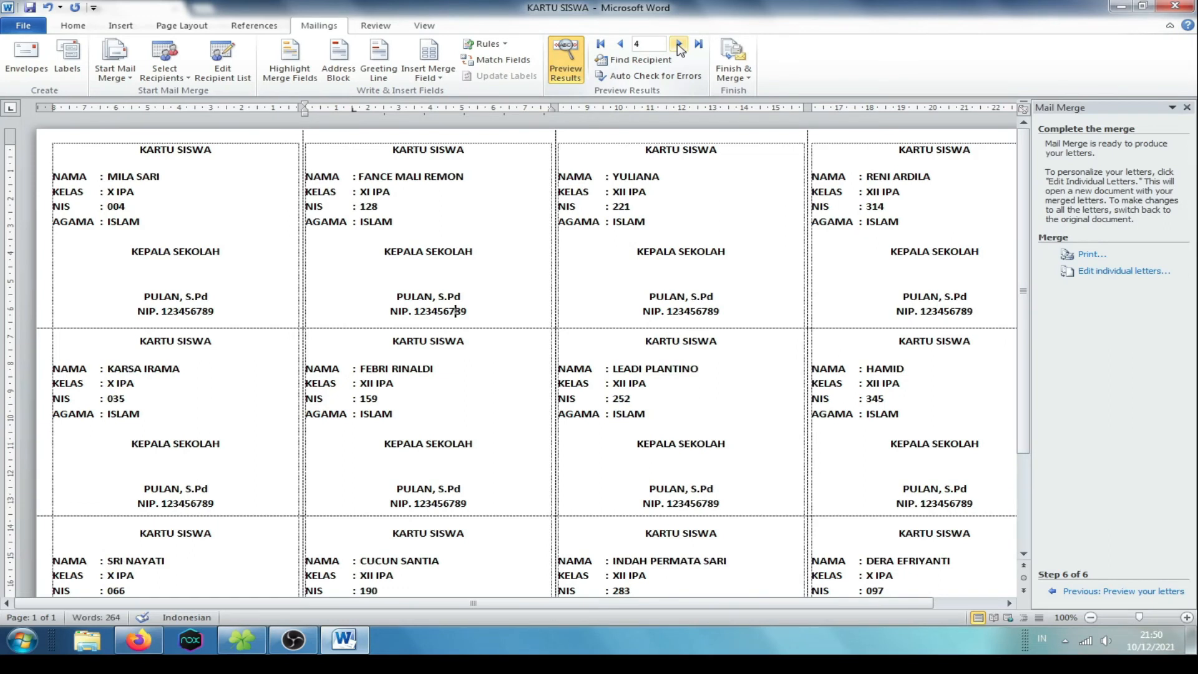
# Page forward through the merged card previews from record 4 to record 33, checking the cards on the sheet
pyautogui.click(680, 45)
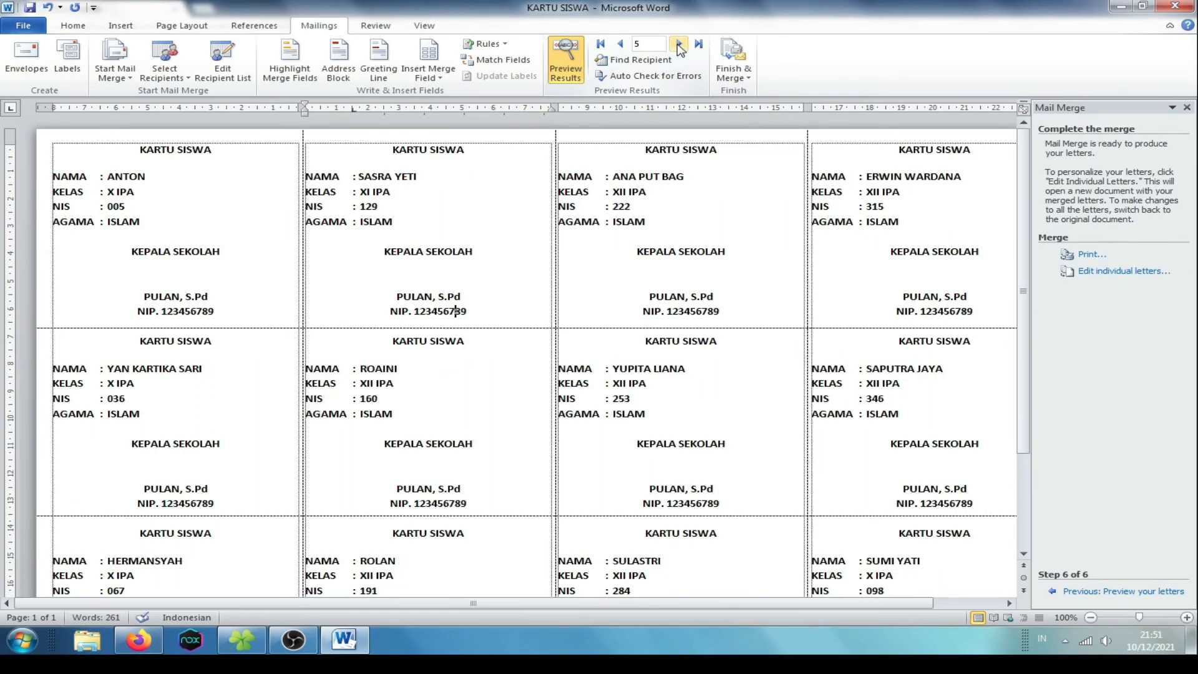
pyautogui.click(679, 45)
pyautogui.scroll(-4, 619, 215)
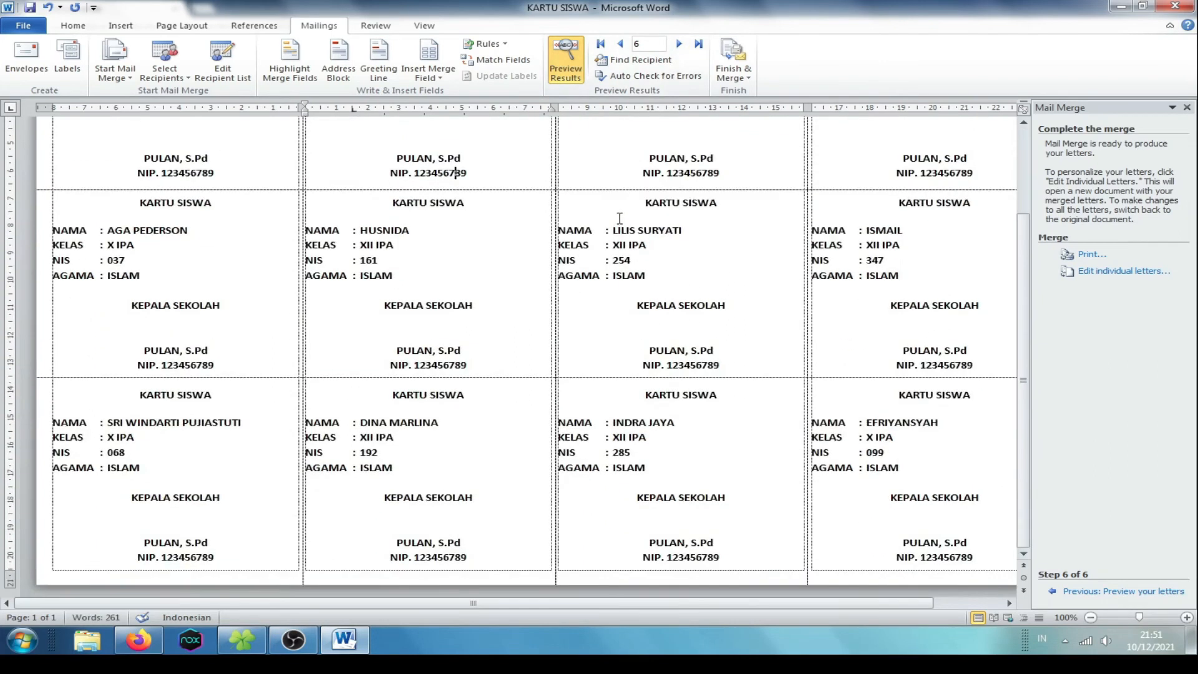
pyautogui.scroll(1, 619, 215)
pyautogui.click(679, 45)
pyautogui.click(679, 45)
pyautogui.click(679, 45)
pyautogui.click(679, 45)
pyautogui.click(679, 45)
pyautogui.click(679, 44)
pyautogui.scroll(3, 660, 314)
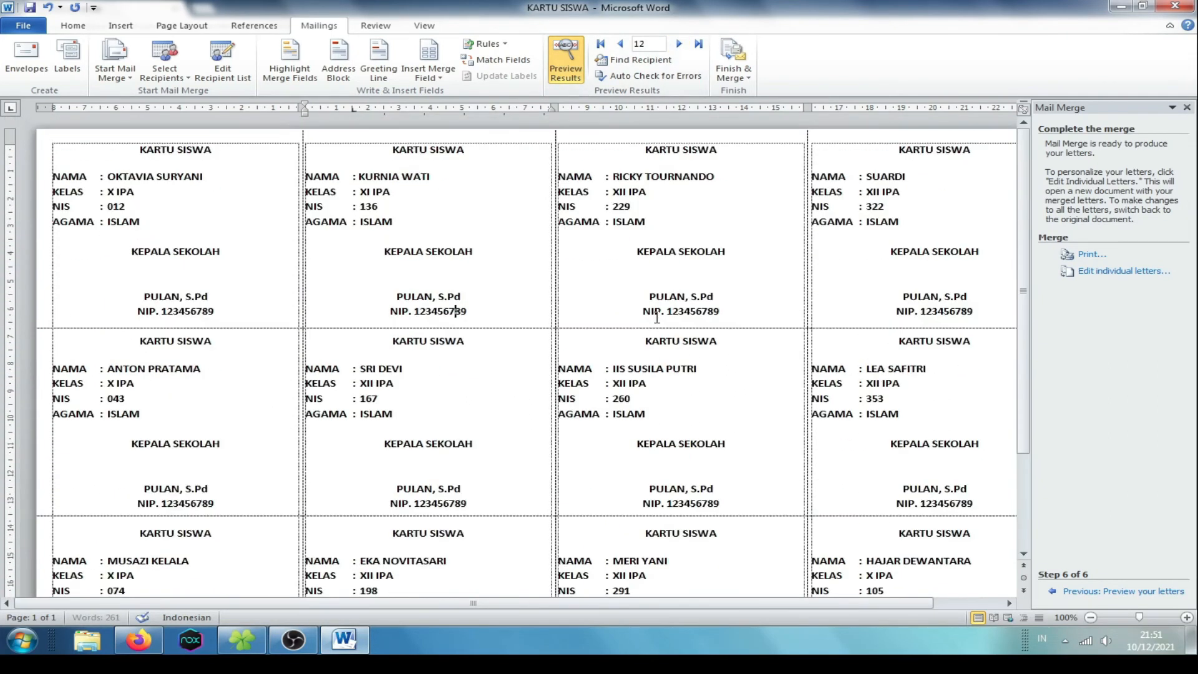
pyautogui.click(680, 47)
pyautogui.click(681, 47)
pyautogui.click(680, 45)
pyautogui.click(680, 44)
pyautogui.click(680, 45)
pyautogui.click(680, 45)
pyautogui.click(680, 45)
pyautogui.click(679, 45)
pyautogui.click(680, 45)
pyautogui.click(680, 44)
pyautogui.click(680, 45)
pyautogui.click(680, 45)
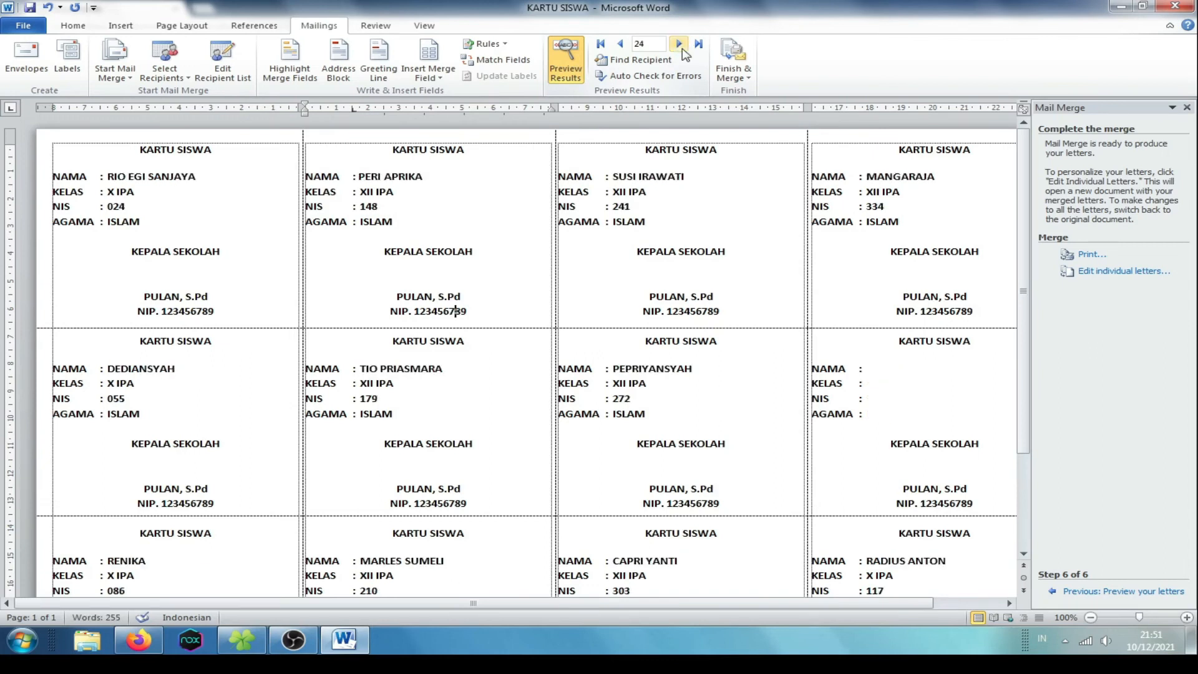
pyautogui.click(683, 49)
pyautogui.click(682, 49)
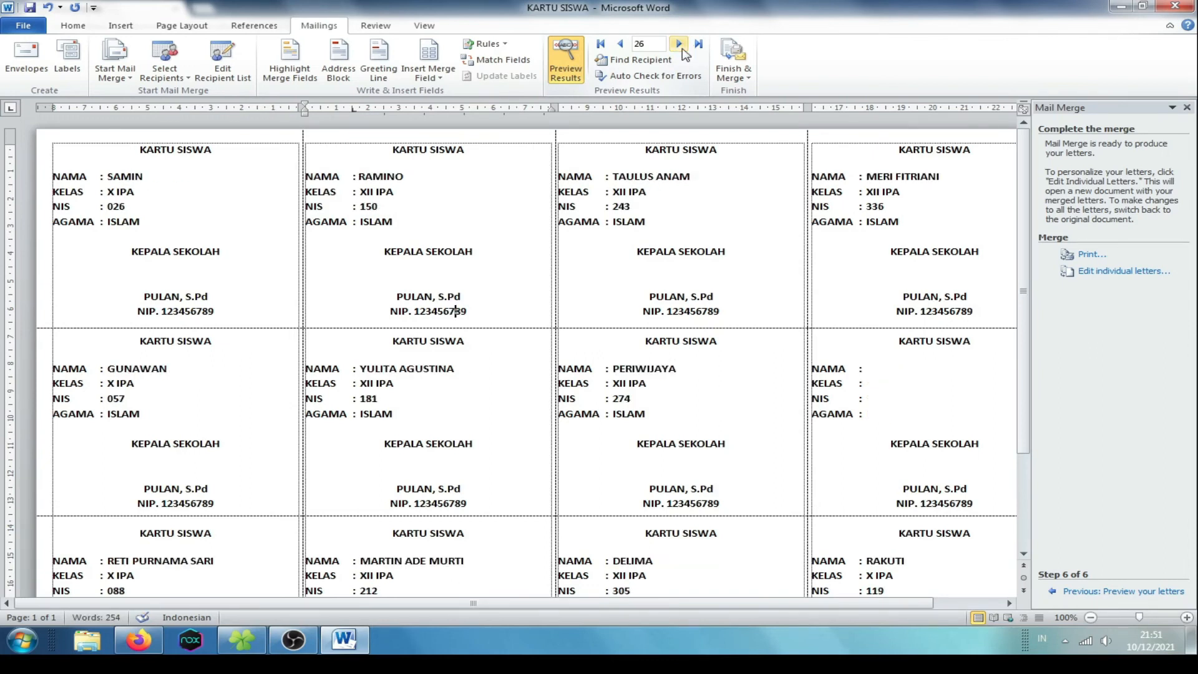
pyautogui.click(683, 50)
pyautogui.click(682, 50)
pyautogui.click(682, 50)
pyautogui.click(683, 50)
pyautogui.click(682, 50)
pyautogui.click(682, 50)
pyautogui.click(682, 50)
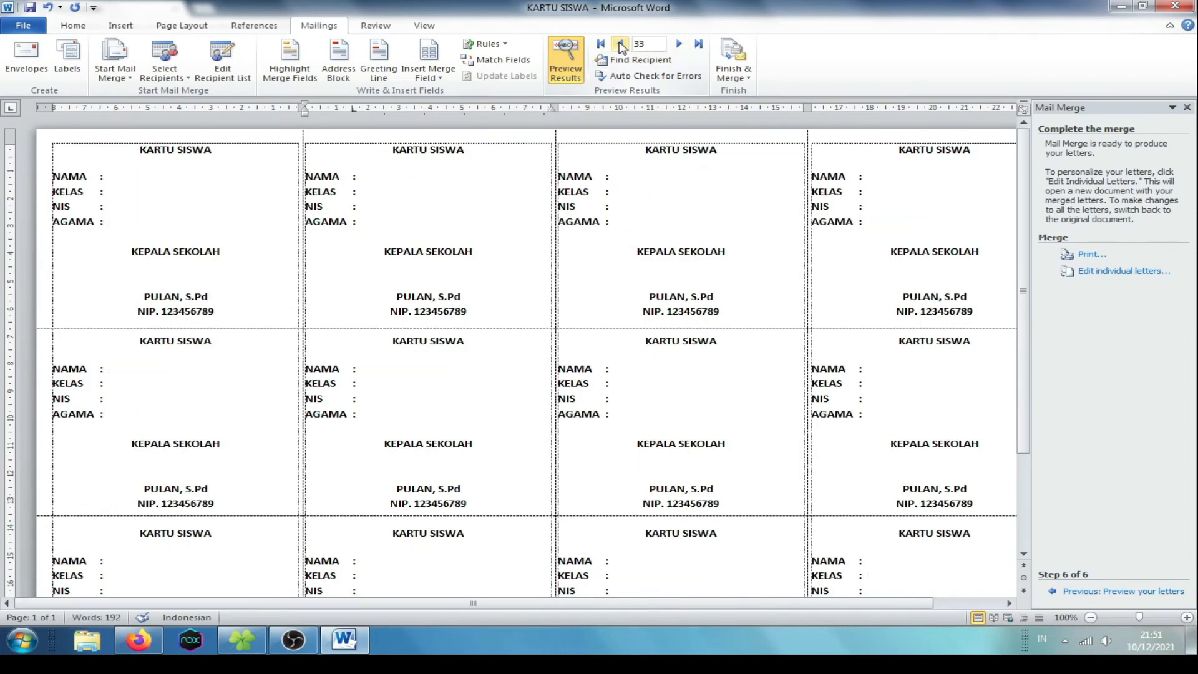
# Compare the card previews of records 31 and 32 to find the last record that contains student data
pyautogui.click(621, 45)
pyautogui.click(622, 45)
pyautogui.scroll(-3, 732, 272)
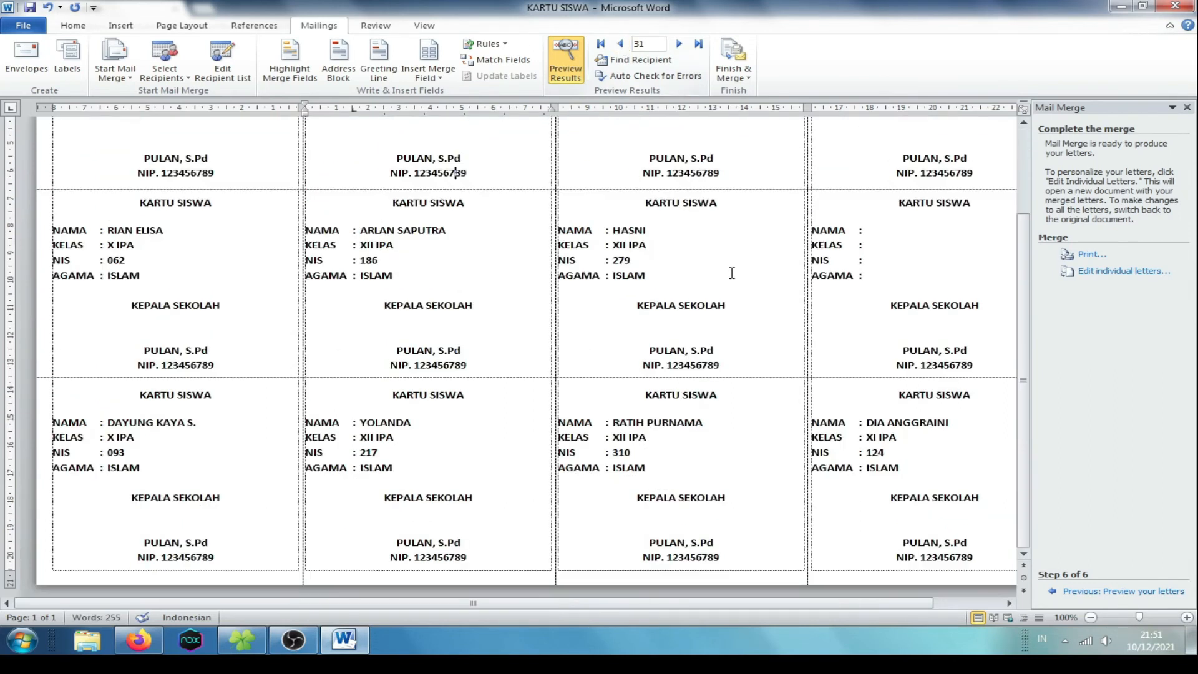
pyautogui.scroll(2, 732, 272)
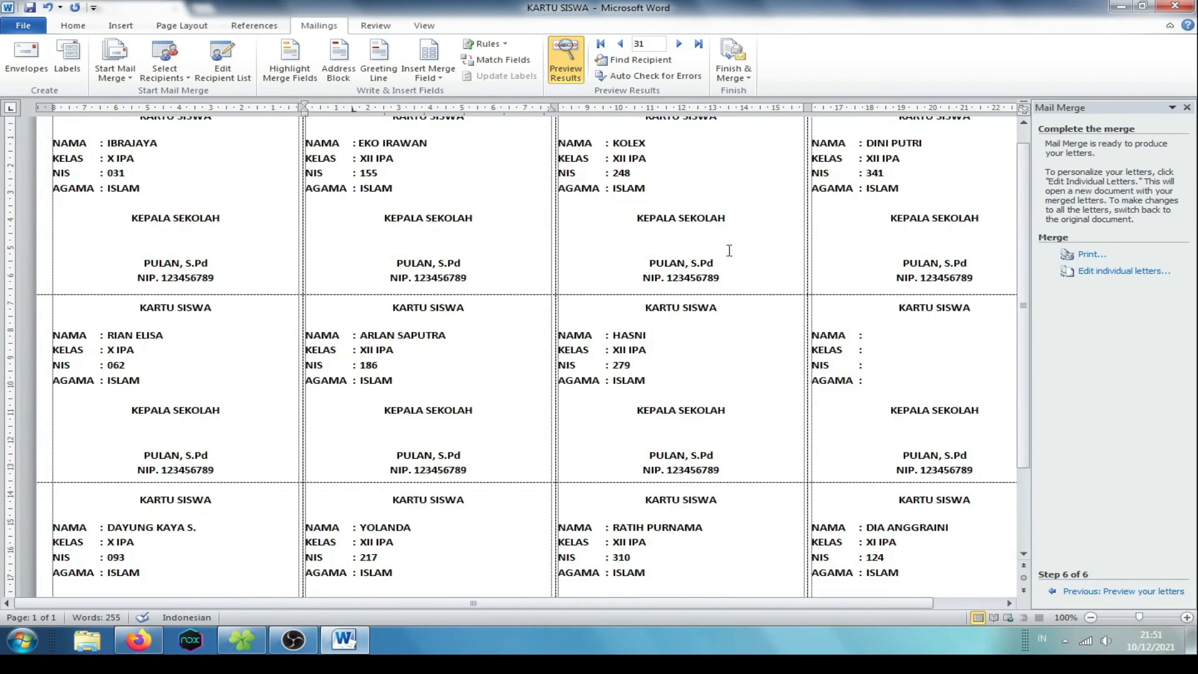
pyautogui.click(678, 44)
pyautogui.scroll(1, 638, 207)
pyautogui.scroll(-3, 652, 216)
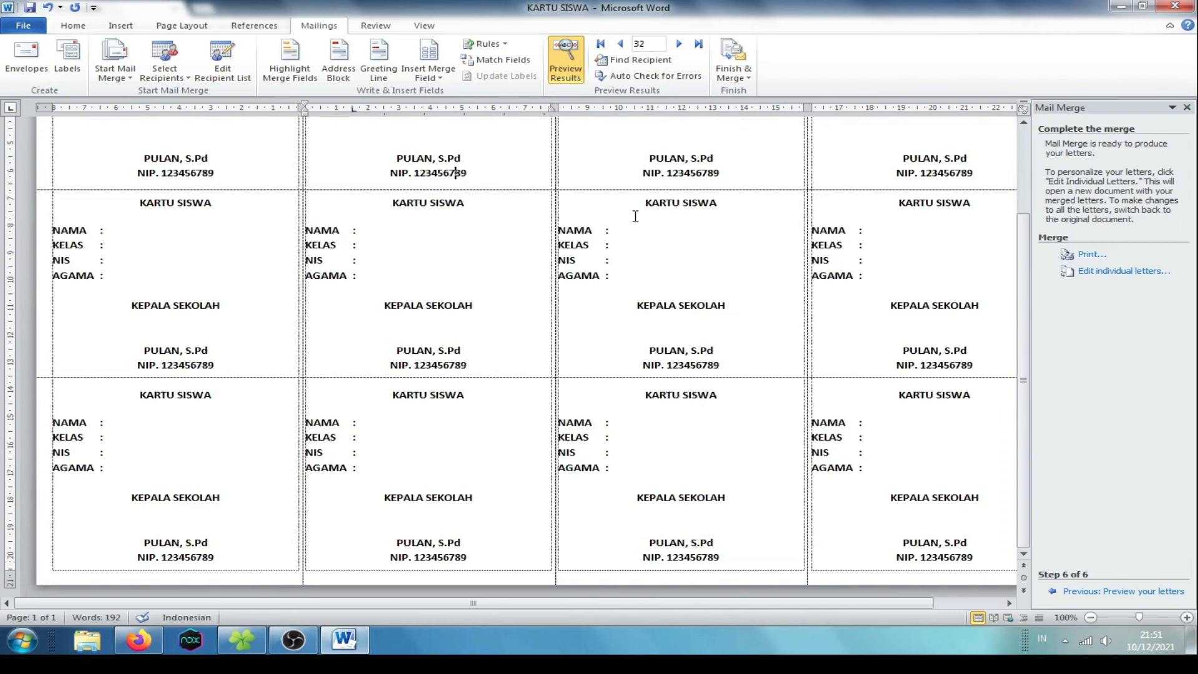
pyautogui.scroll(3, 634, 215)
pyautogui.click(620, 44)
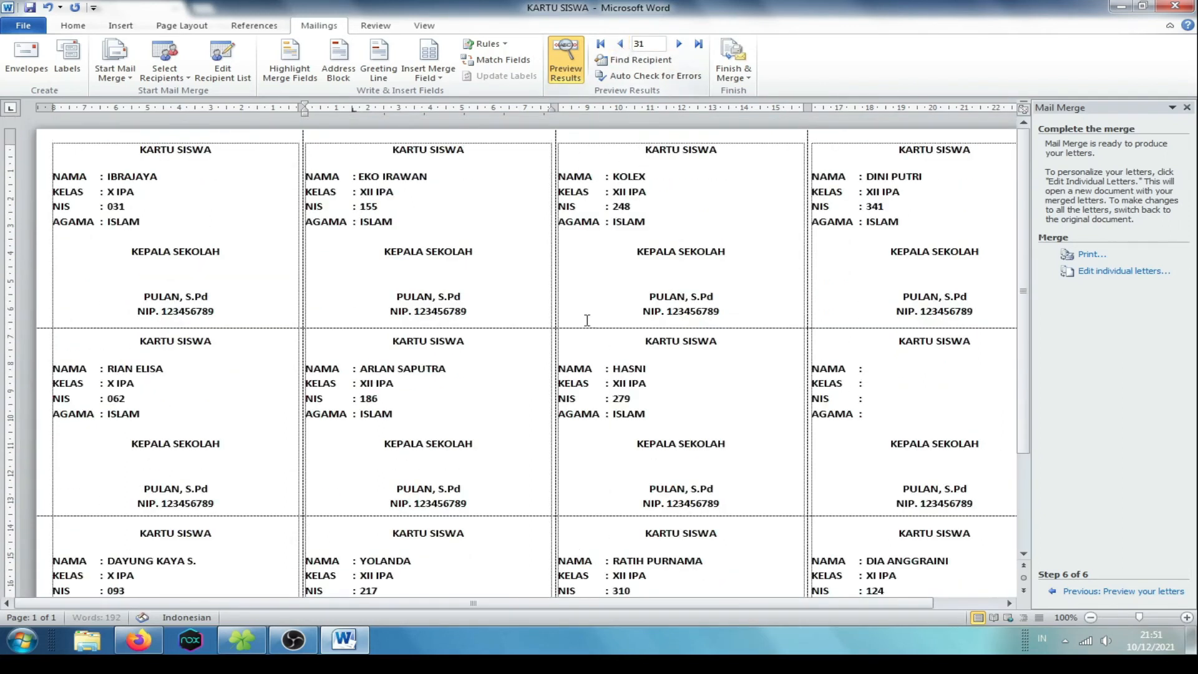
pyautogui.scroll(-6, 592, 320)
pyautogui.scroll(6, 599, 321)
pyautogui.scroll(-2, 599, 321)
pyautogui.scroll(2, 599, 321)
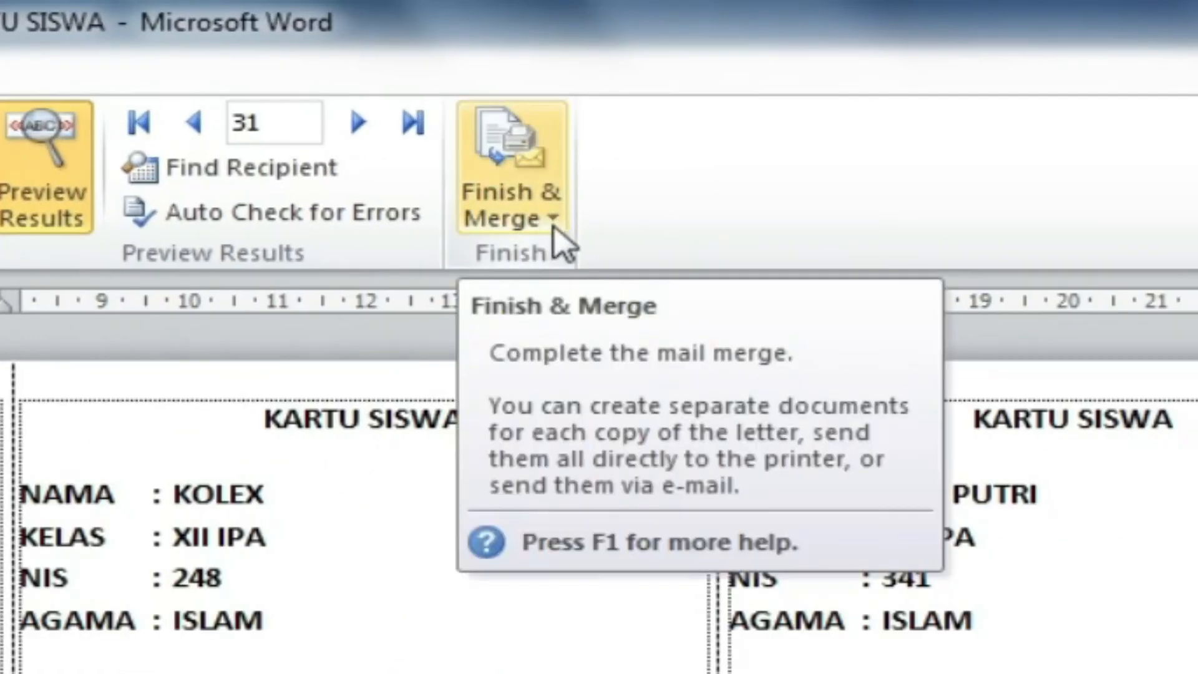
# Finish the merge into individual documents, limiting it to records 1 to 31
pyautogui.click(552, 232)
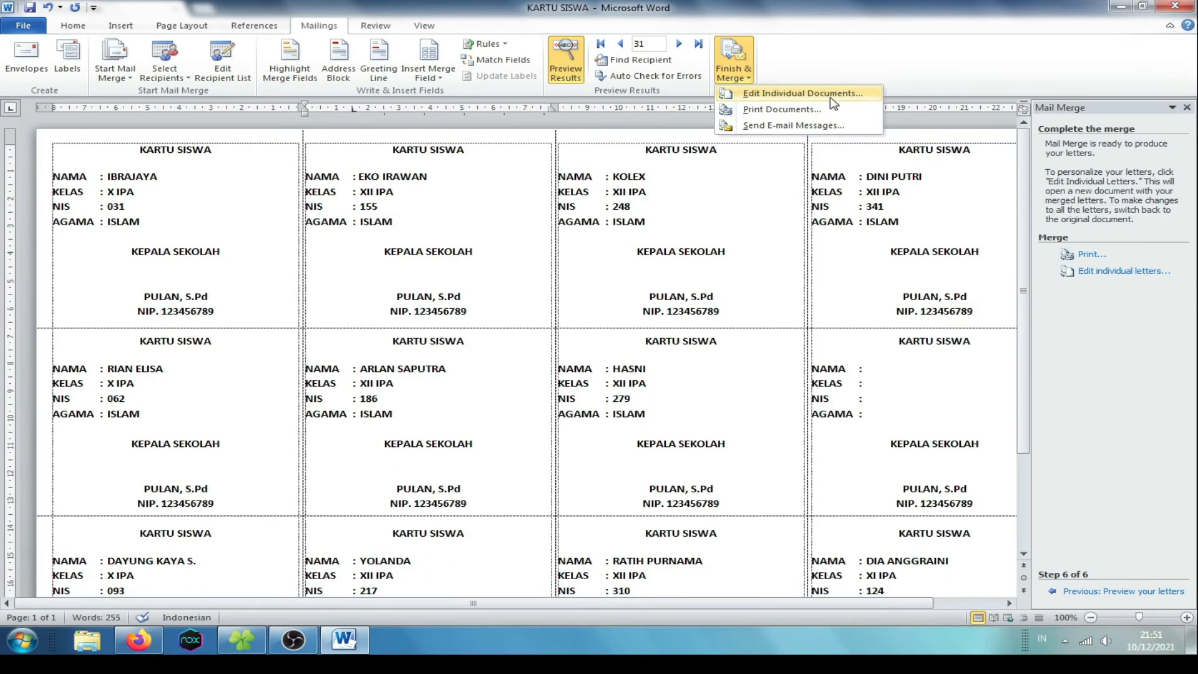
pyautogui.click(831, 98)
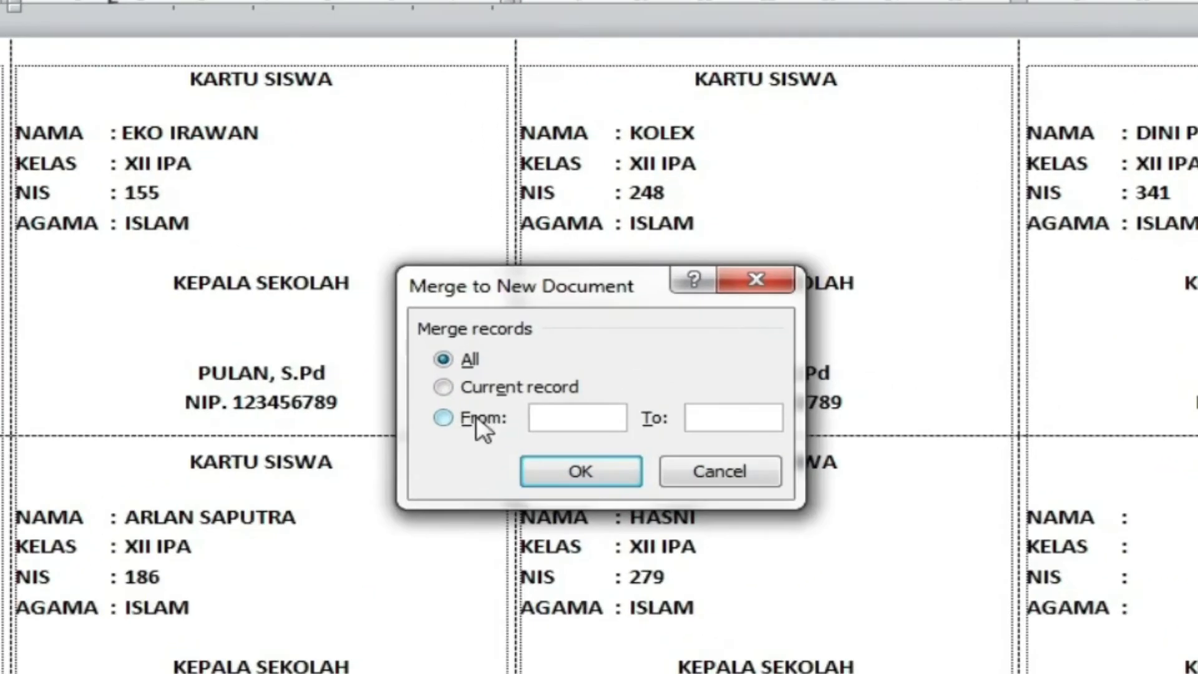
pyautogui.click(537, 317)
pyautogui.write('1')
pyautogui.write('2')
pyautogui.press('BackSpace')
pyautogui.write('31')
pyautogui.click(593, 473)
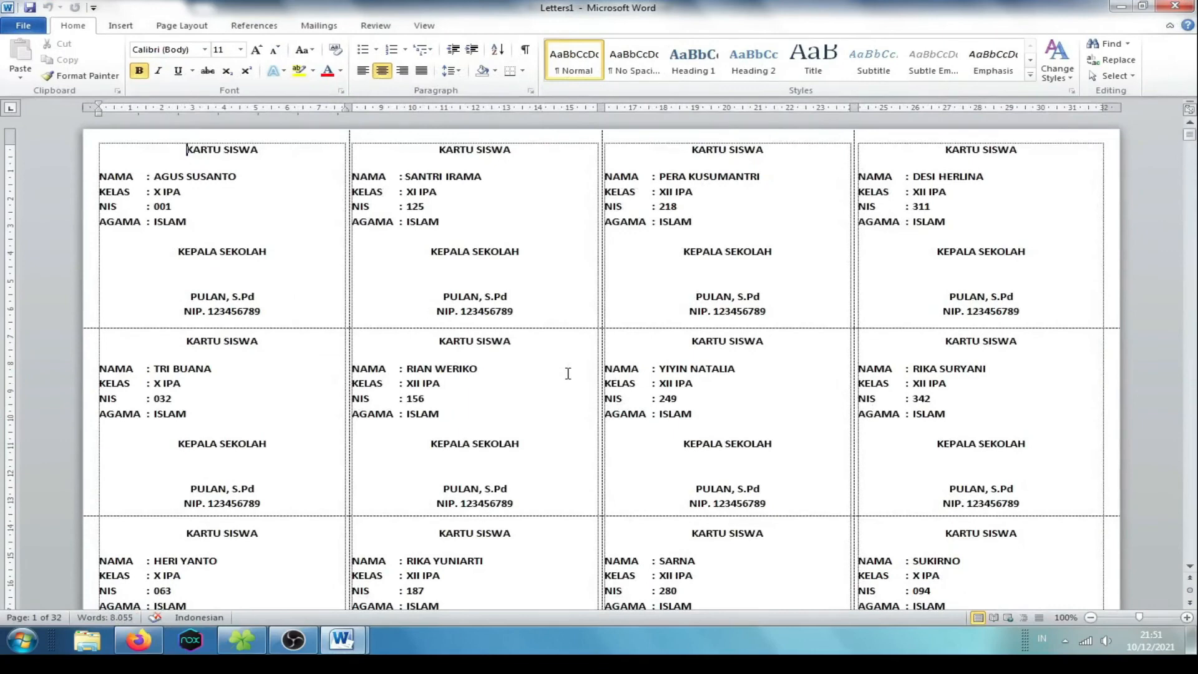
# Look over the student cards on the first pages of the merged document
pyautogui.scroll(-6, 568, 376)
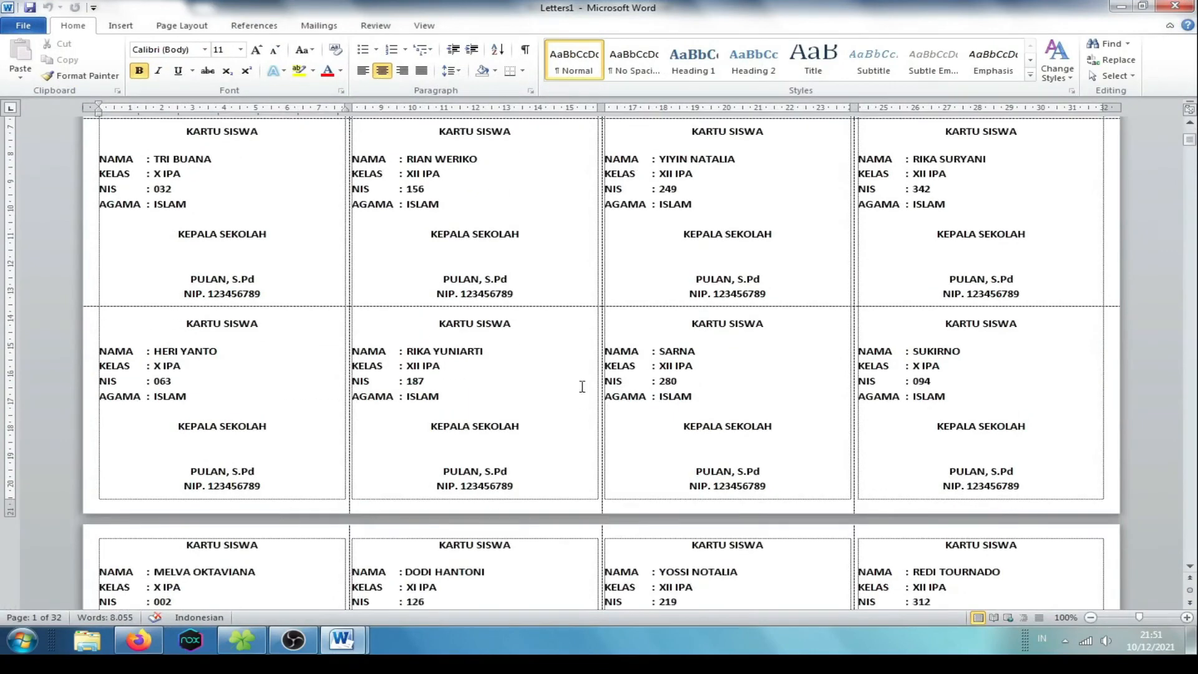
pyautogui.scroll(-3, 582, 387)
pyautogui.moveTo(1192, 146)
pyautogui.mouseDown()
pyautogui.moveTo(1182, 430)
pyautogui.moveTo(1193, 537)
pyautogui.moveTo(1189, 128)
pyautogui.mouseUp()
pyautogui.click(855, 148)
pyautogui.click(952, 213)
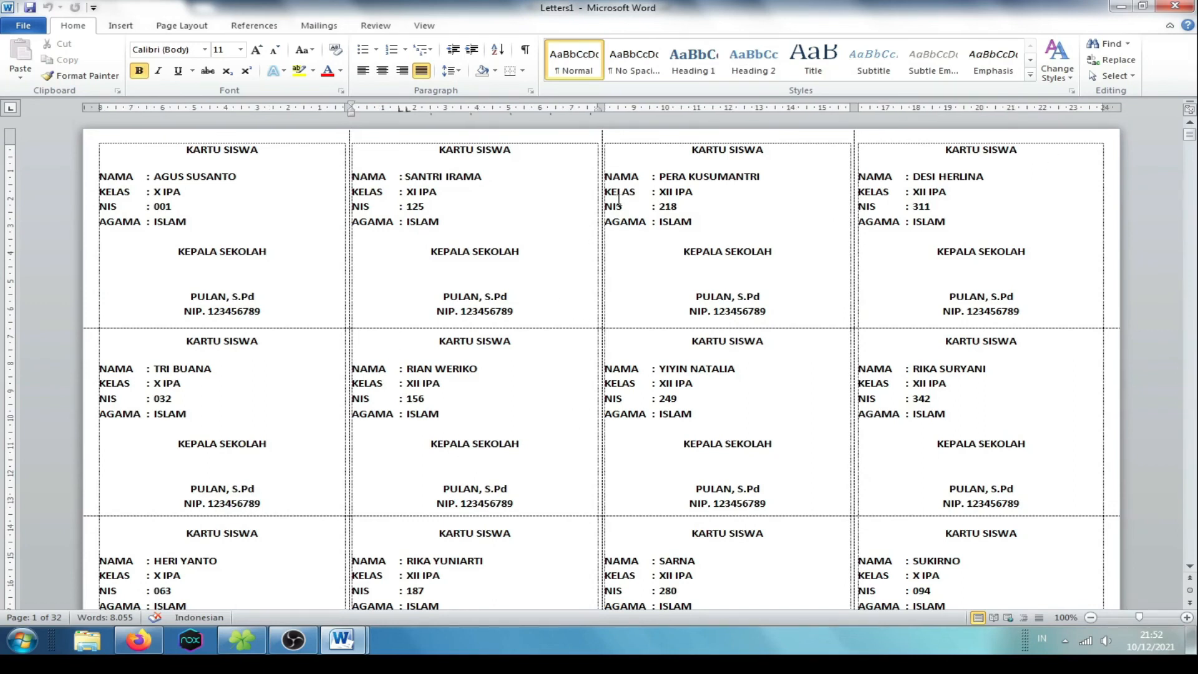
# Save the merged document as KARTU SISW FIX on the DATA (D:) drive
pyautogui.hotkey('ctrl', 's')
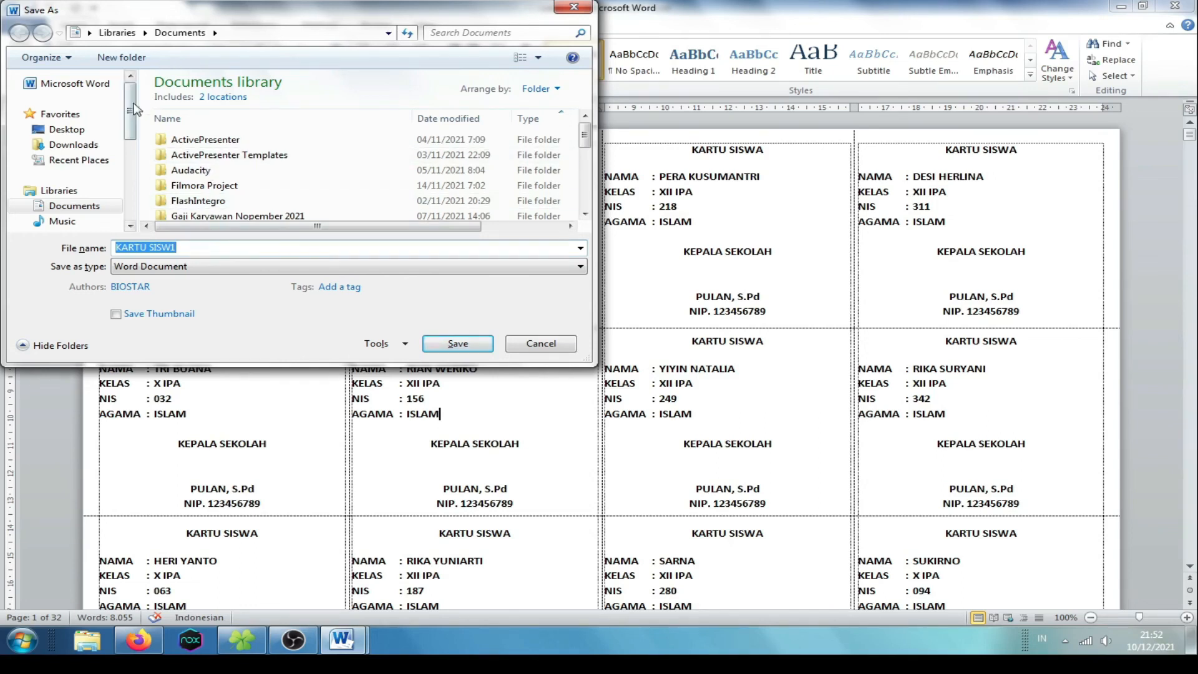
pyautogui.moveTo(129, 111); pyautogui.dragTo(136, 175)
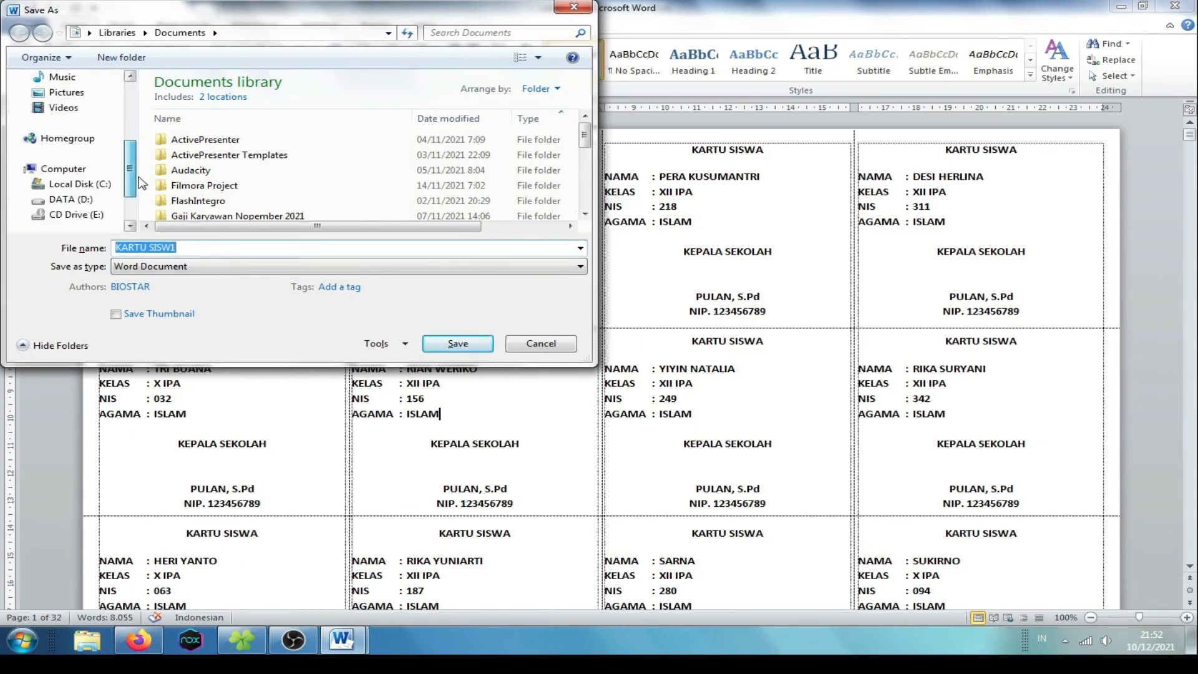
pyautogui.click(91, 199)
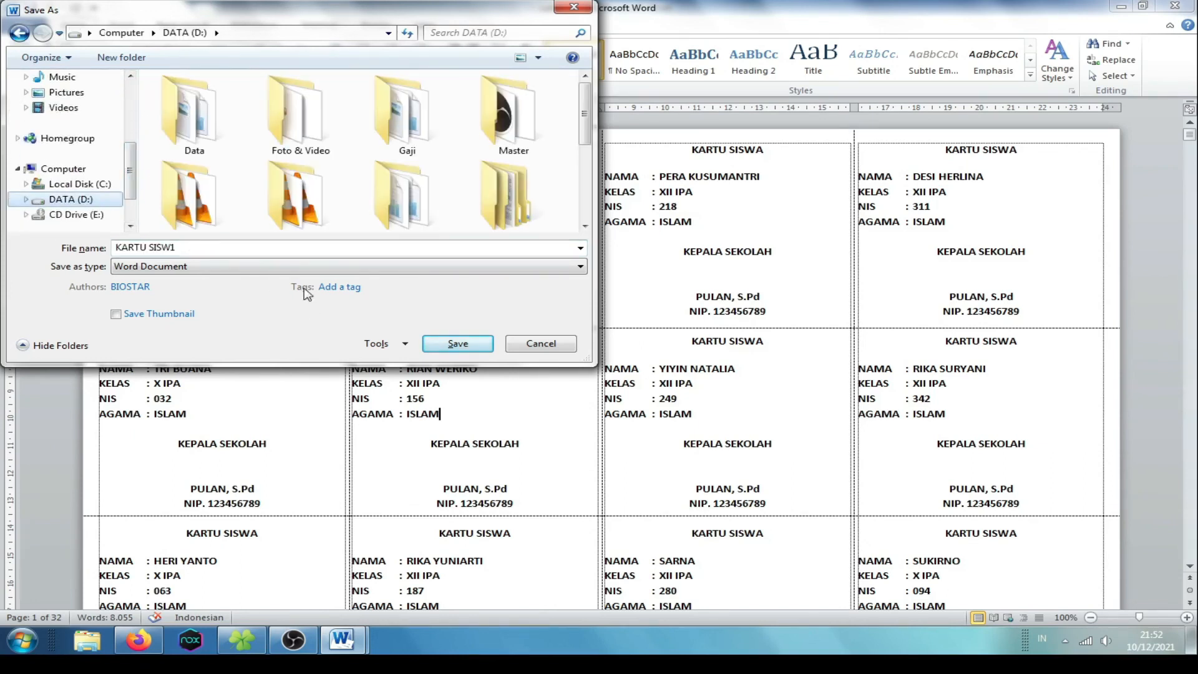
pyautogui.click(180, 249)
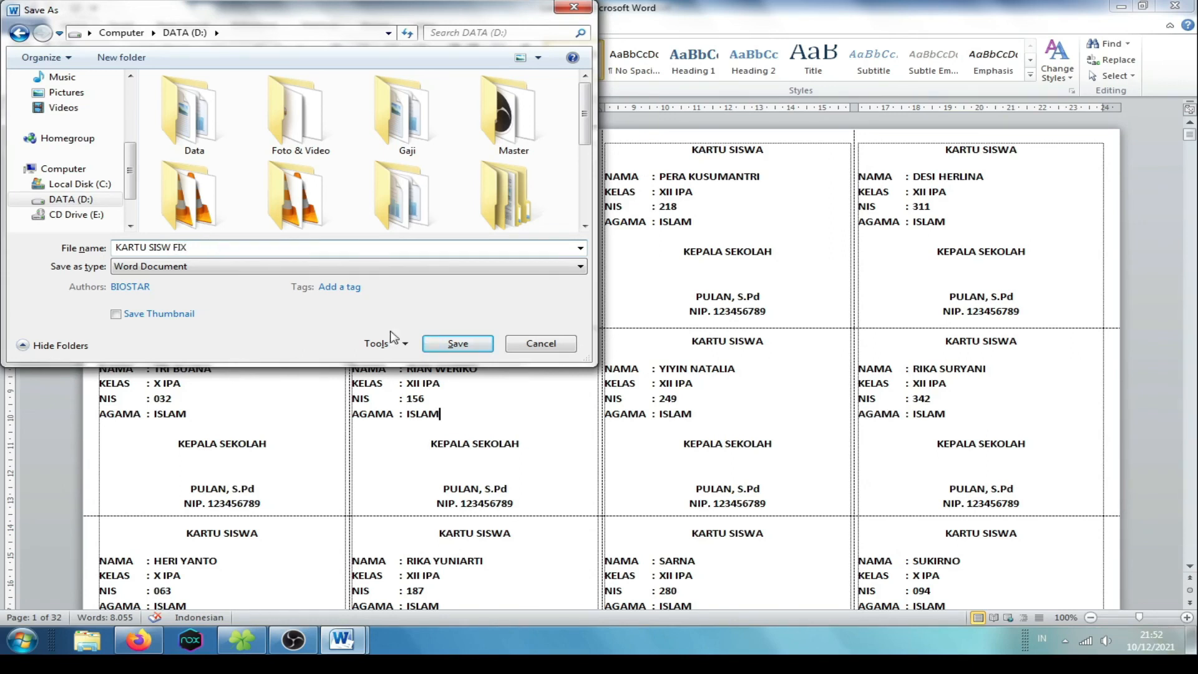
pyautogui.click(458, 343)
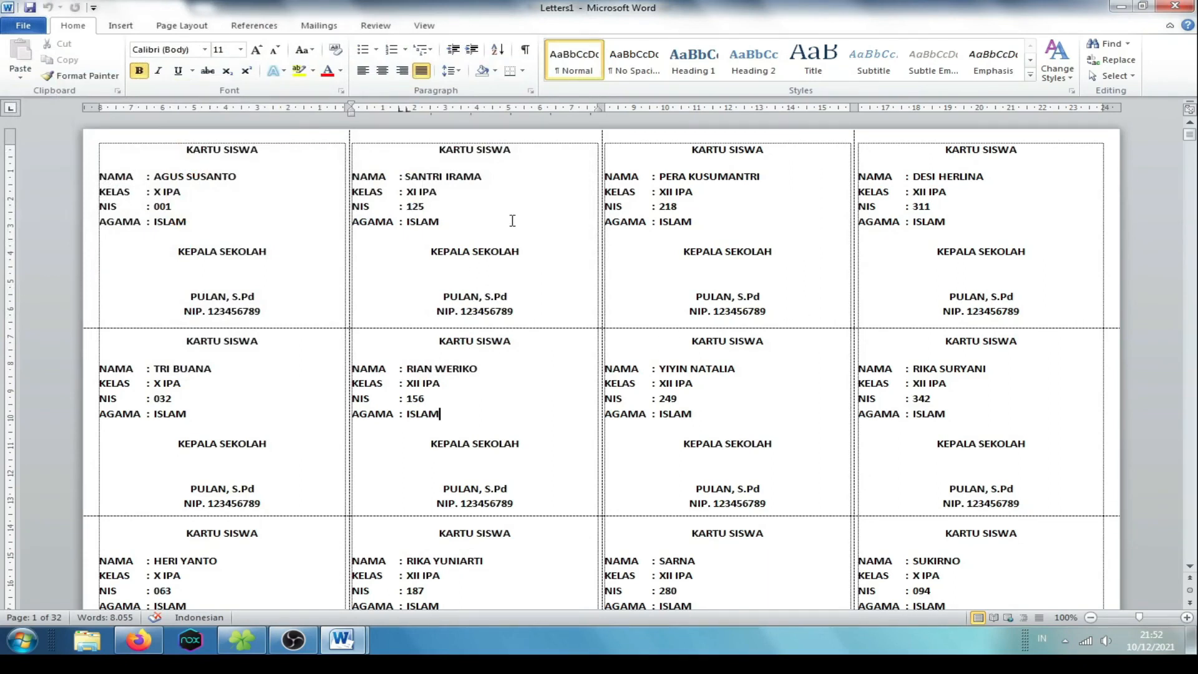
pyautogui.click(280, 182)
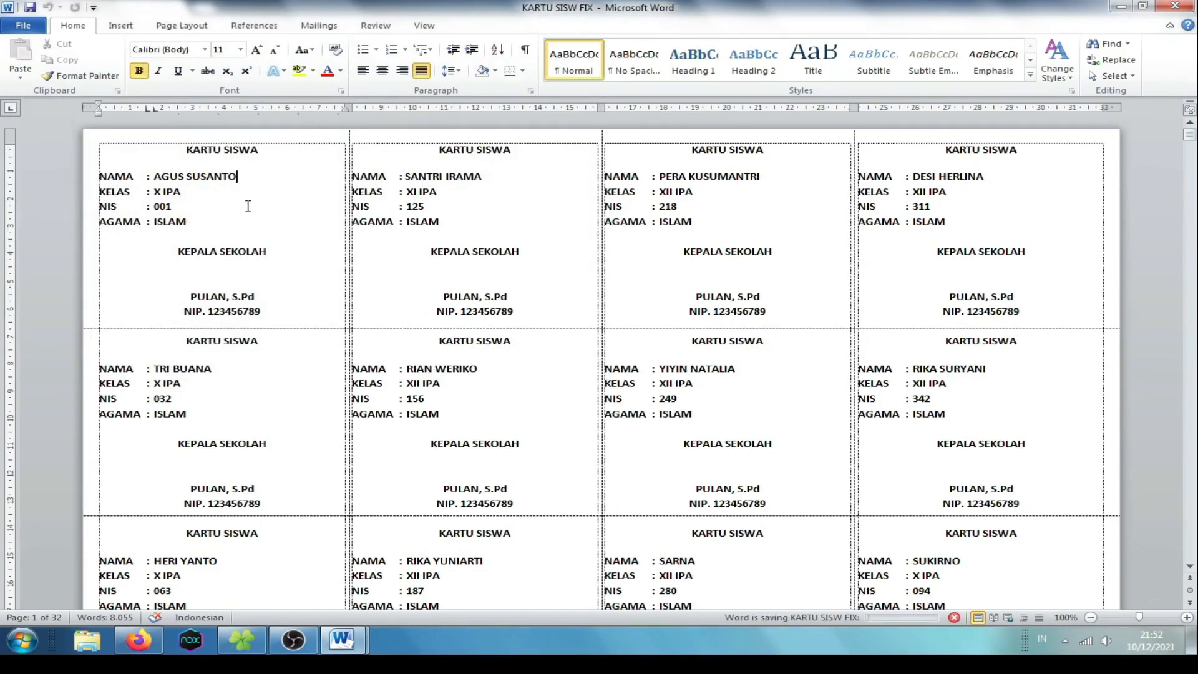
pyautogui.click(202, 182)
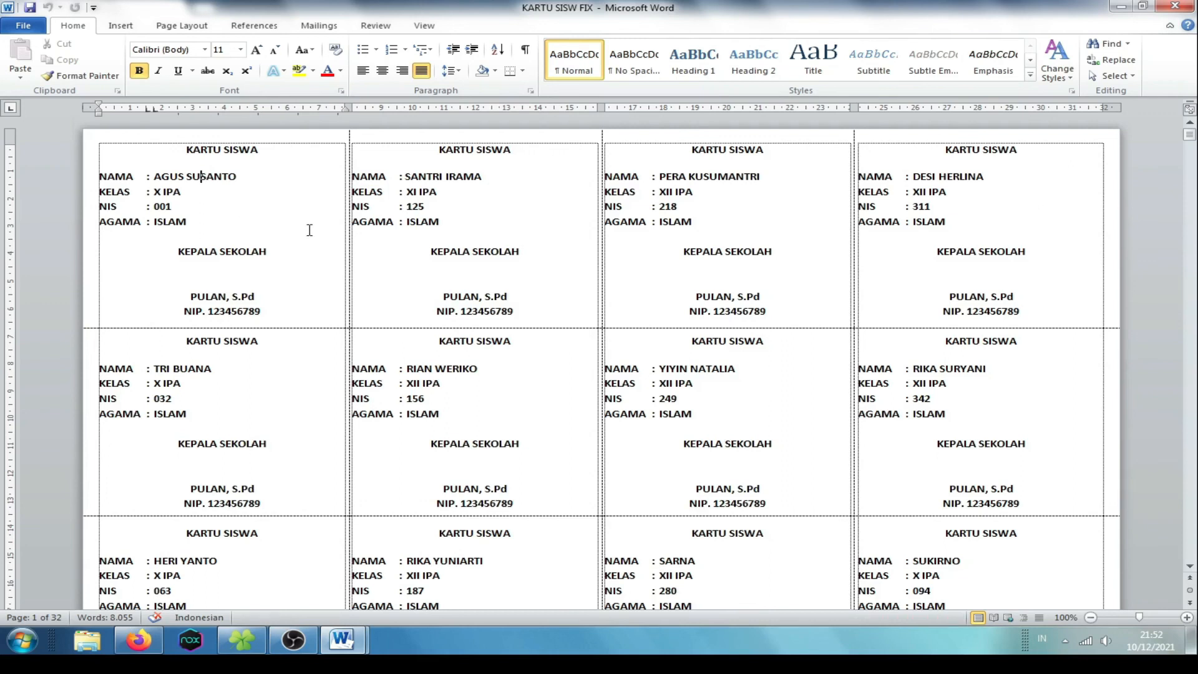
pyautogui.click(426, 206)
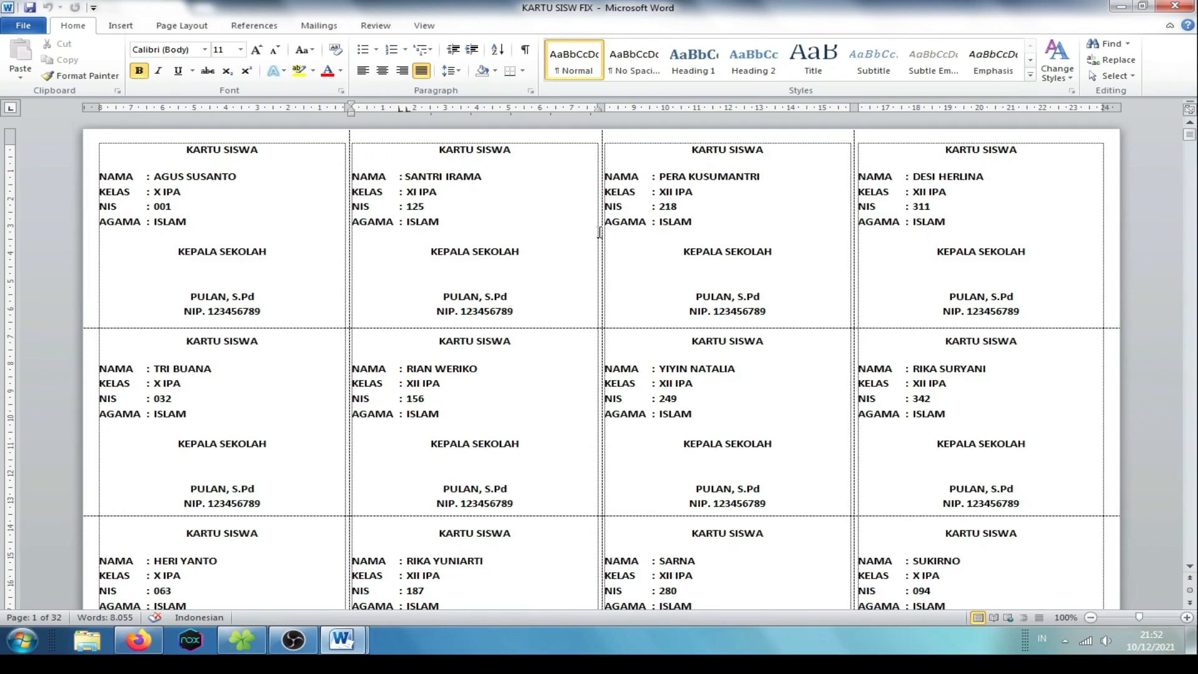
pyautogui.click(732, 296)
pyautogui.click(419, 296)
pyautogui.click(429, 252)
pyautogui.click(525, 378)
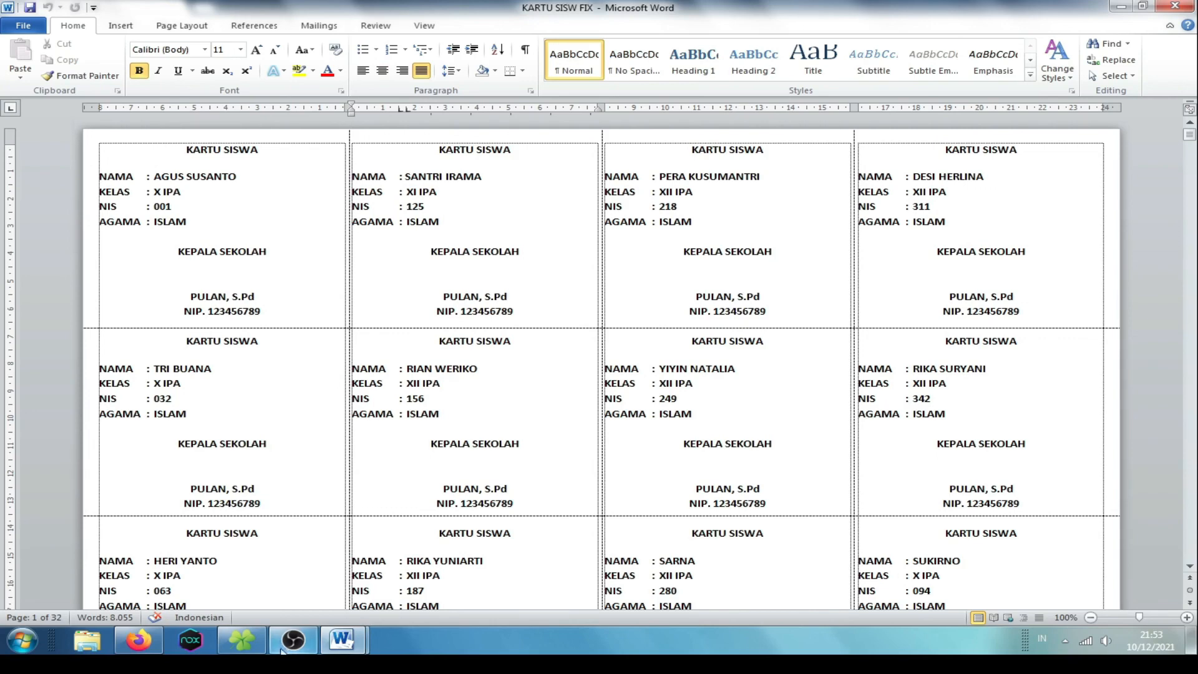